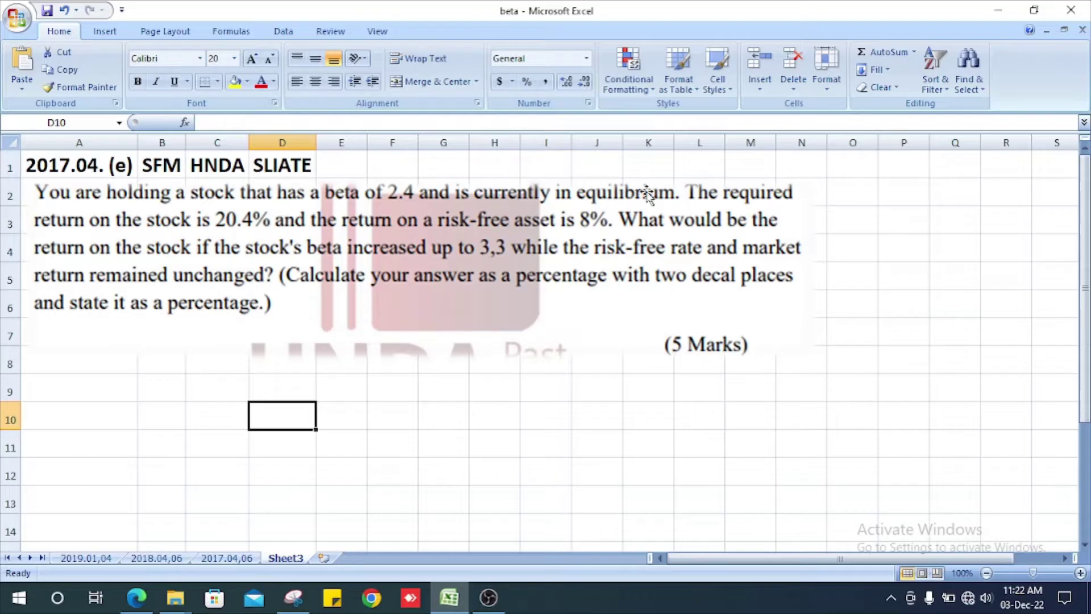
Enter the label "beta" in A9 and its value 2.4 in B9
click(98, 388)
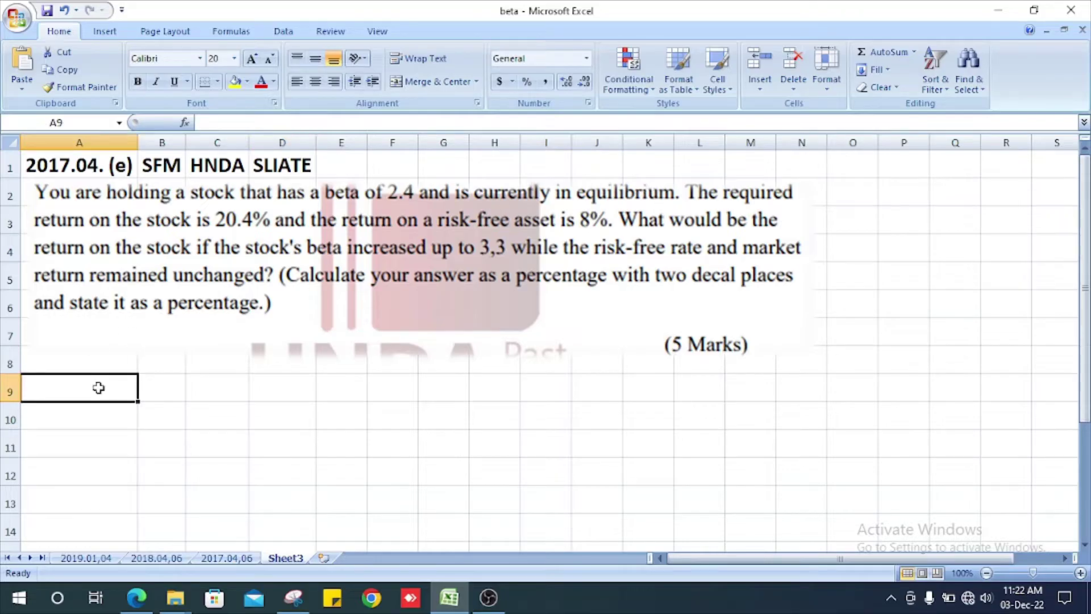
text(beta)
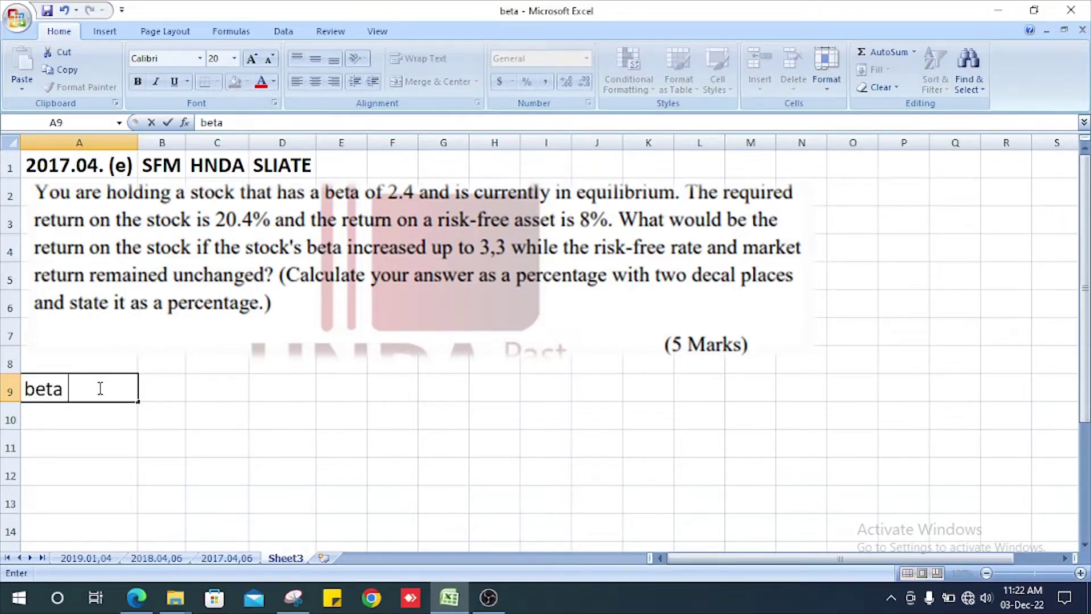
key(Tab)
text(2.4)
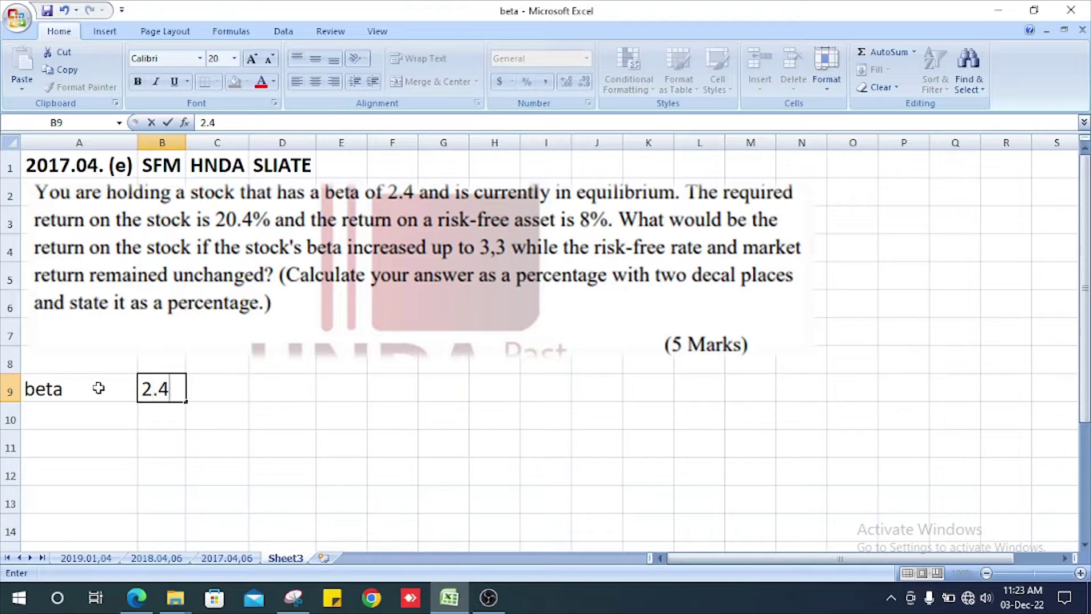
key(Return)
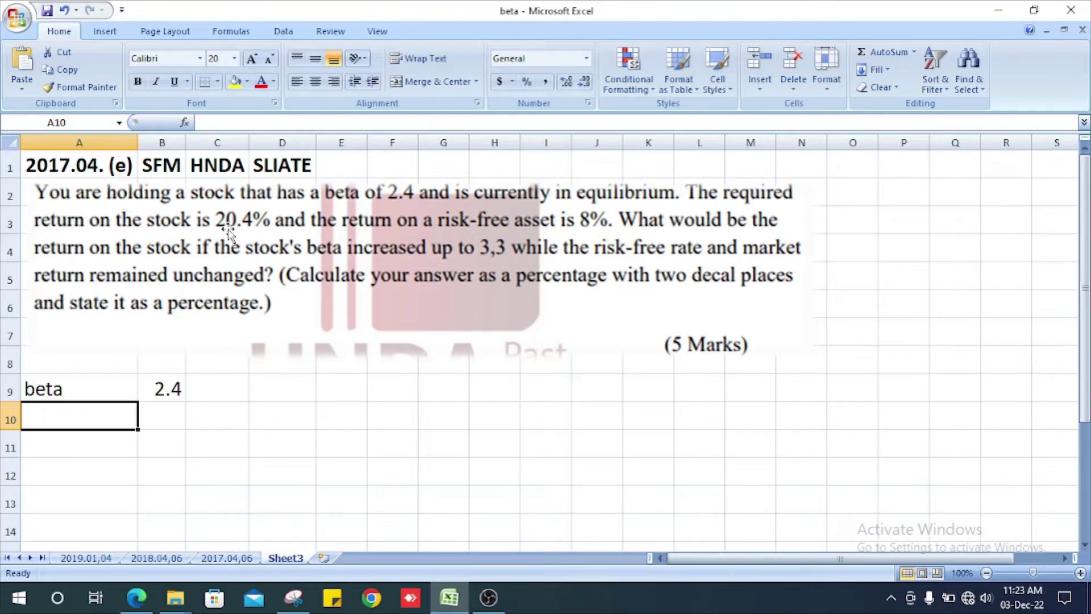
Add the label "return on stock" in A10 with the value 20.4% in B10
text(return)
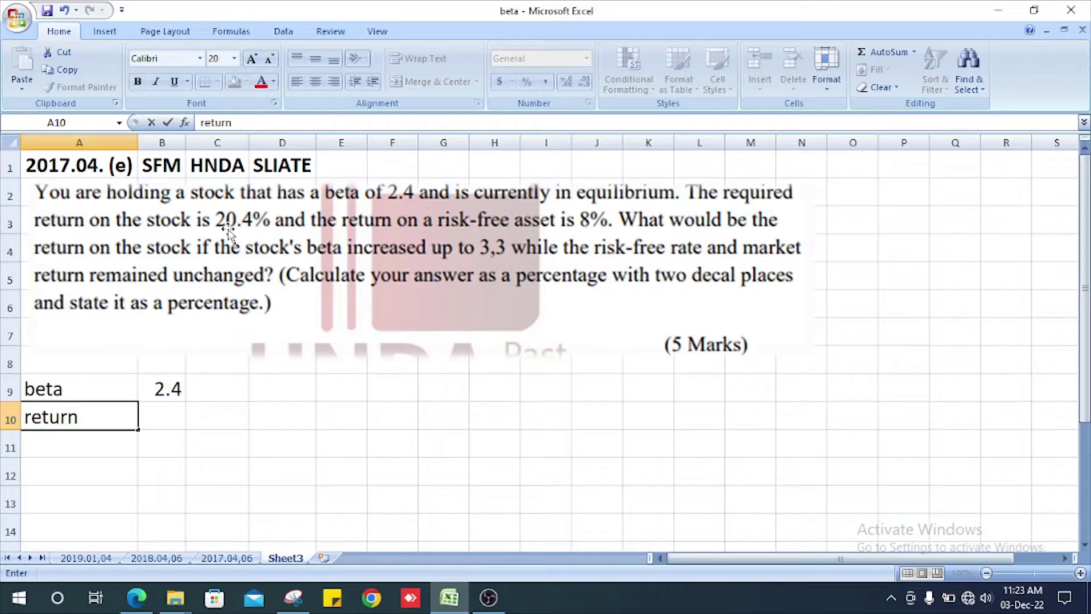
text( on stock)
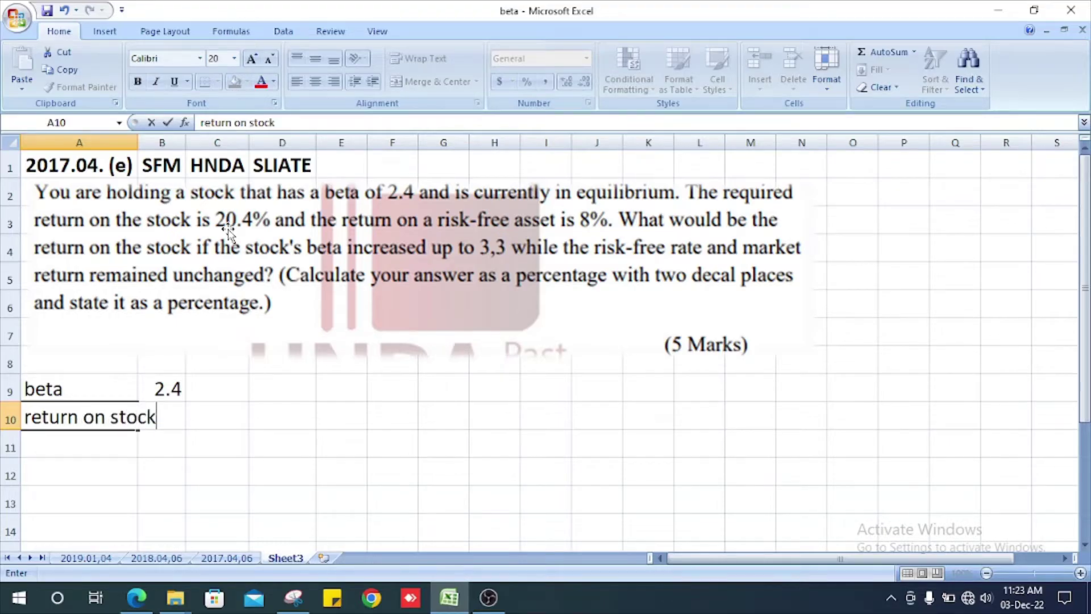
key(Tab)
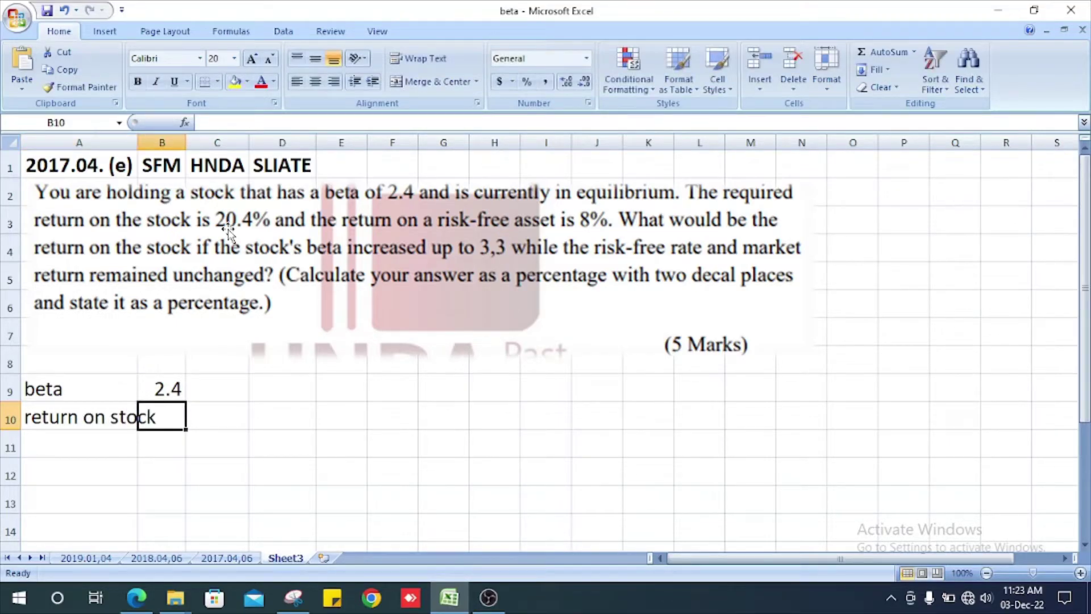
text(2.4)
key(Return)
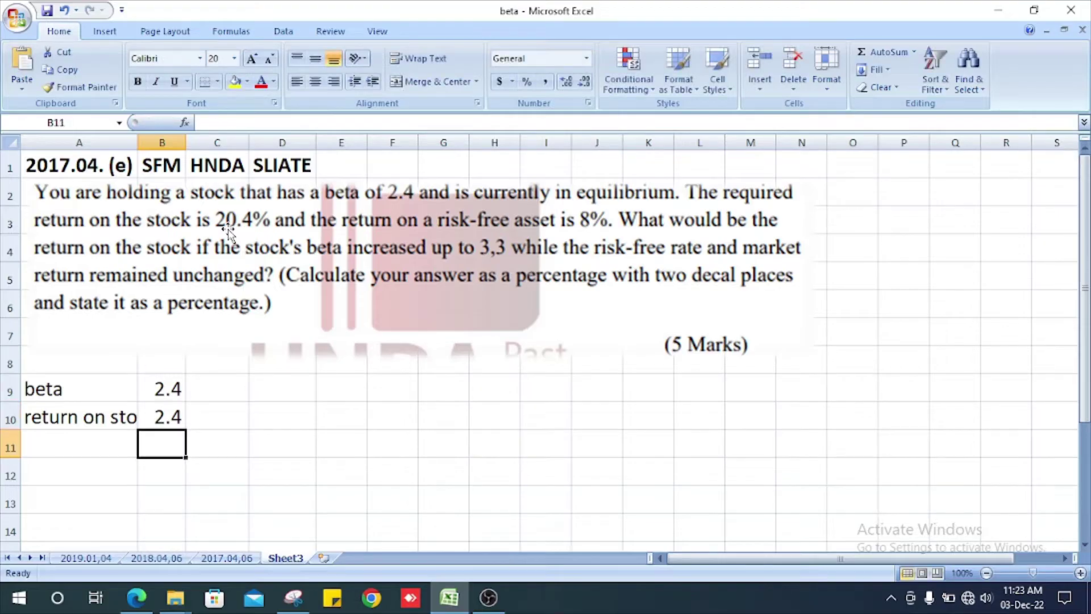
key(Up)
text(20.4%)
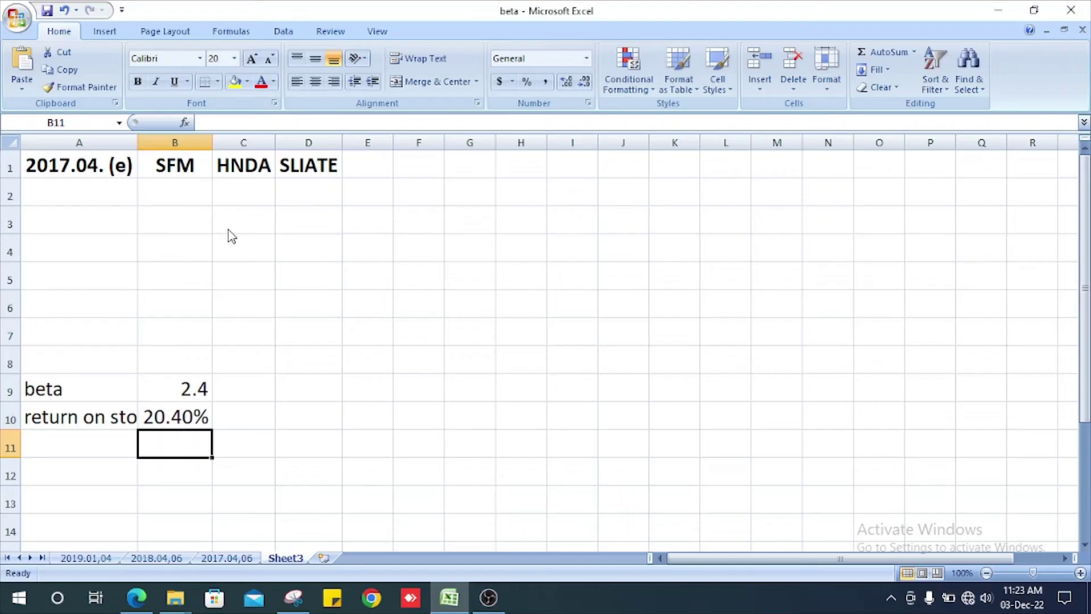
Add the risk-free rate in row 11, with the label "rf" in A11 and 8% in B11
key(Left)
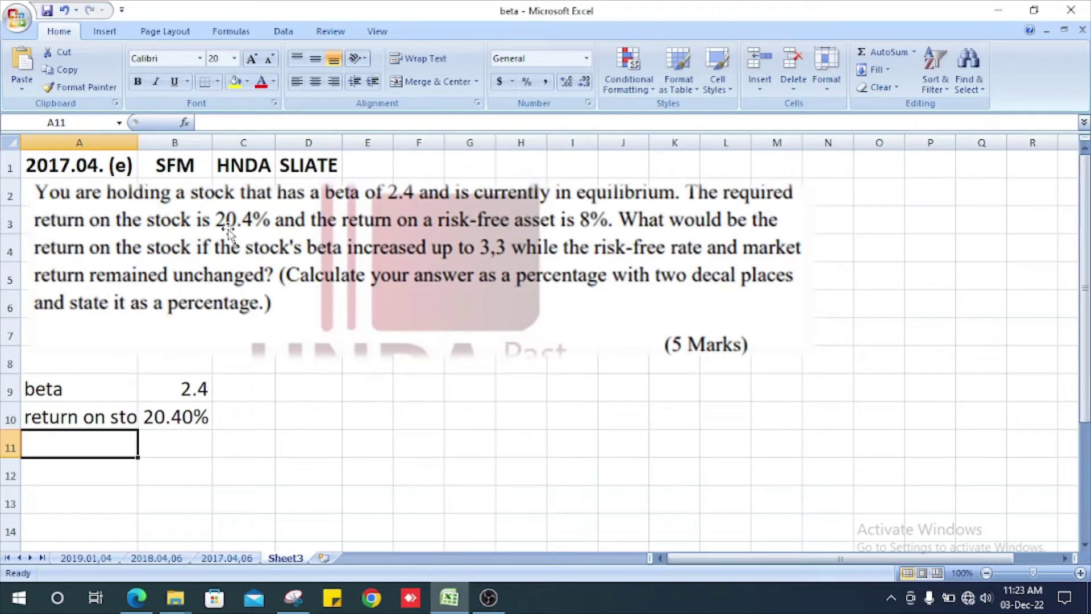
text(rf)
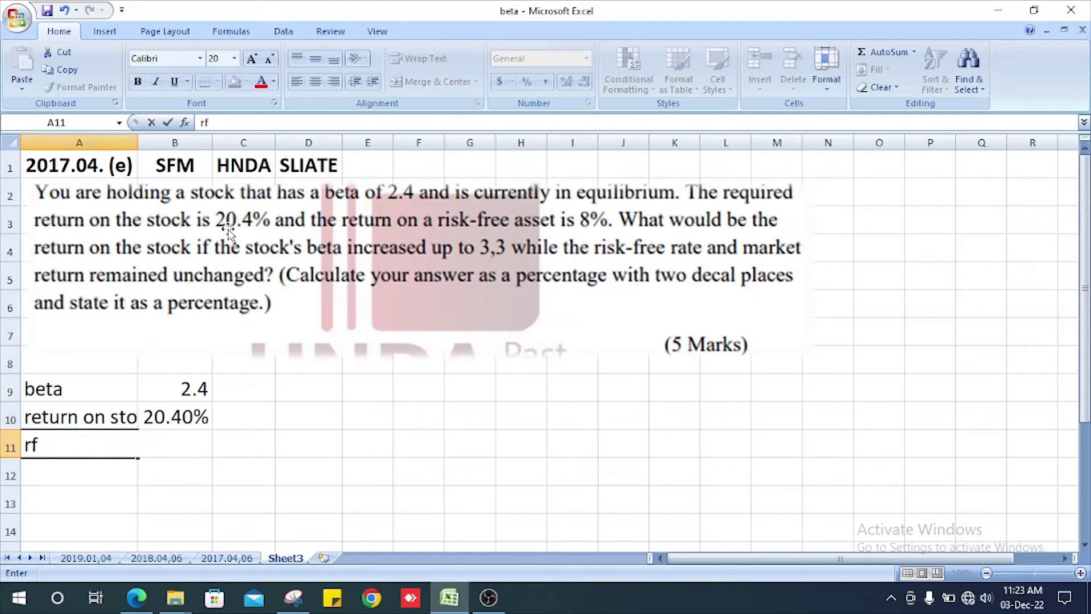
key(Tab)
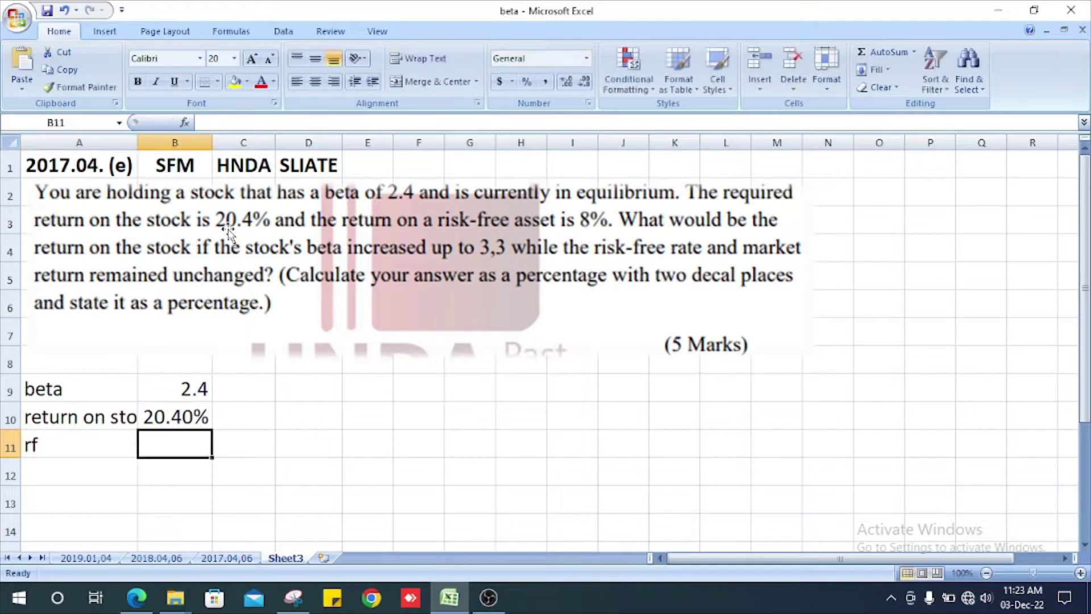
text(8%)
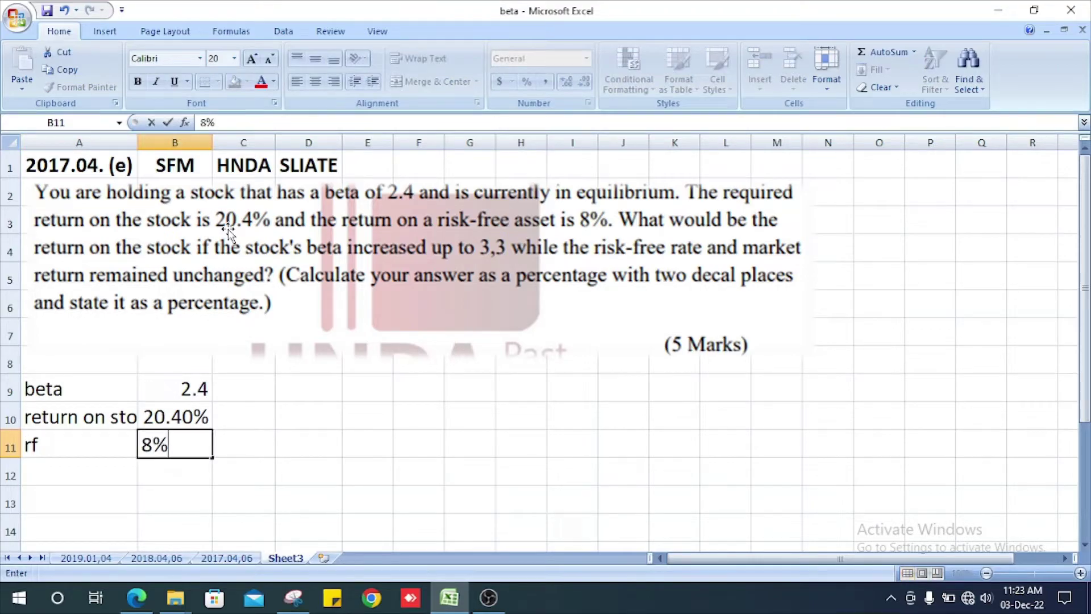
key(Return)
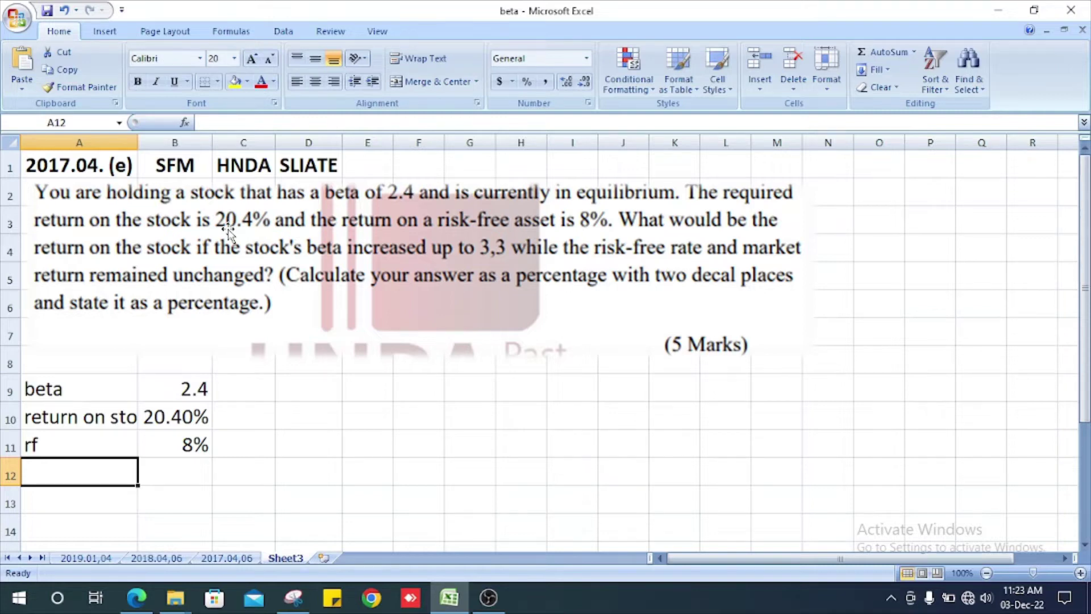
Enter the note "beta increased up to 3.3" in A12
text(beta incre)
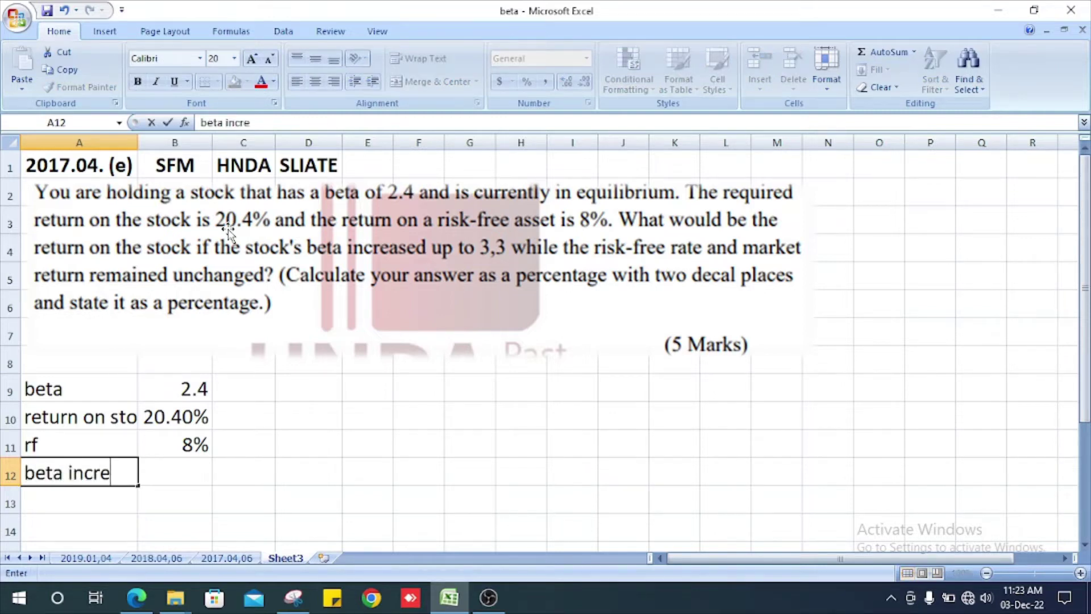
text(ased up to)
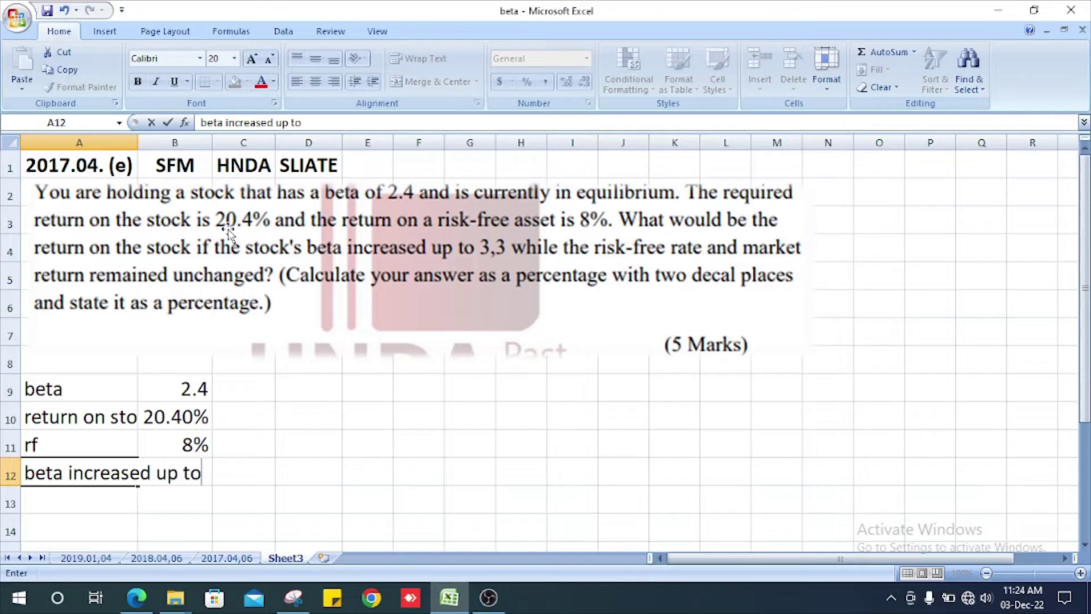
text( 3.3)
key(Return)
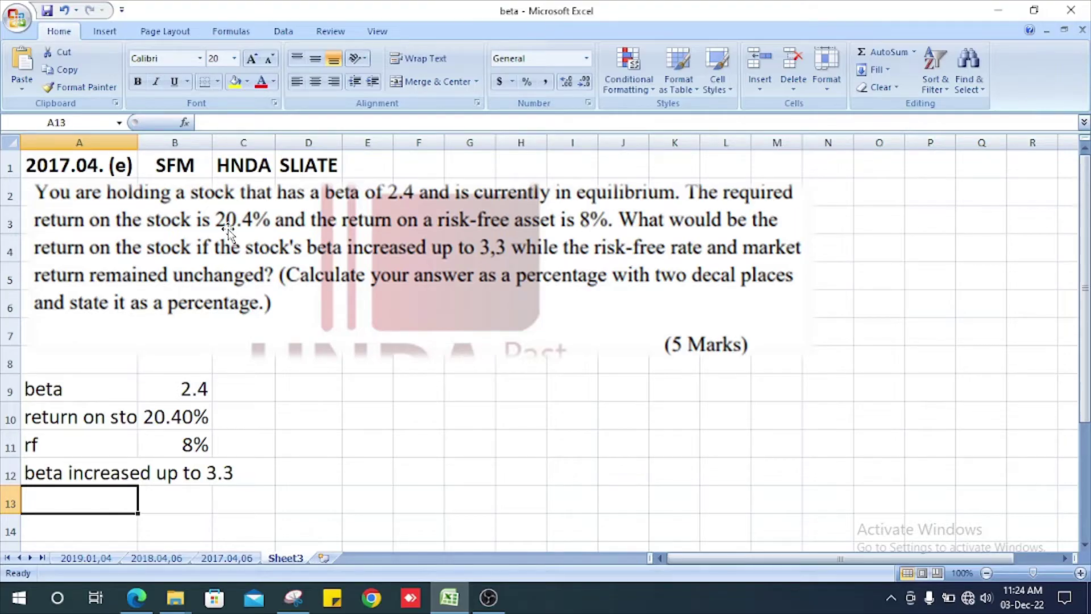
Enter "Rm=" in A13 and a question mark in B13 as the unknown market return
key(Down)
key(Down)
key(Down)
key(Down)
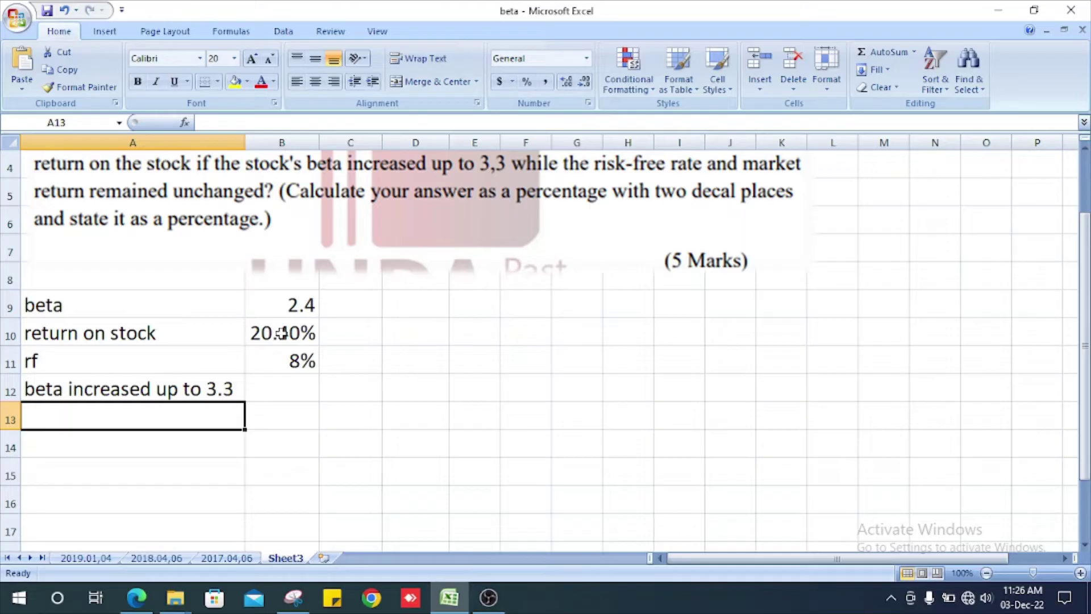
text(Rm=)
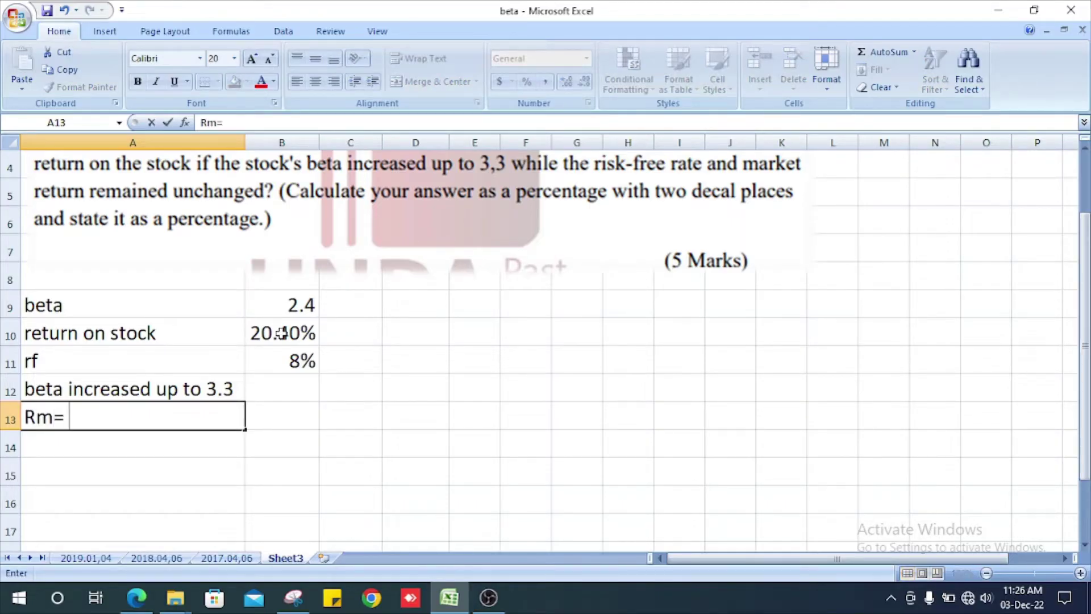
key(Tab)
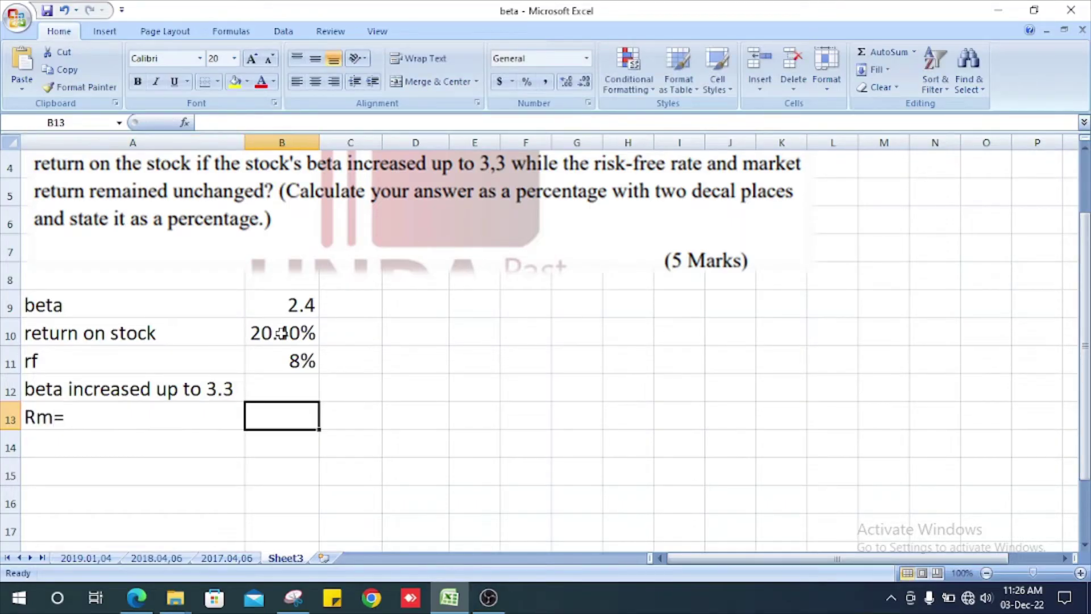
text(?)
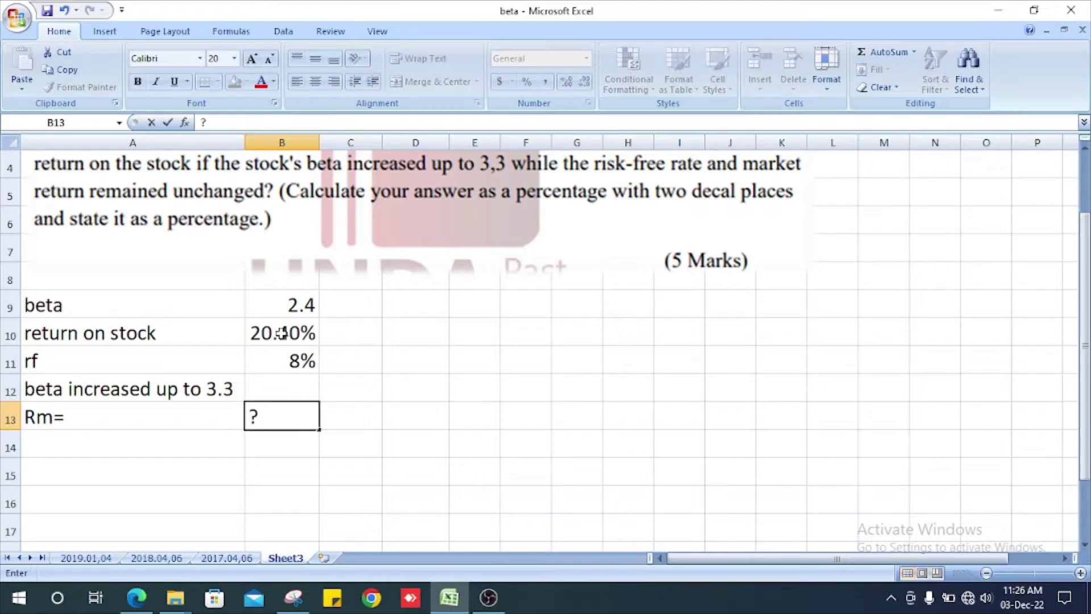
key(Return)
Annotate the return on stock with the text "(expected return)" in C10
key(Up)
key(Right)
key(Right)
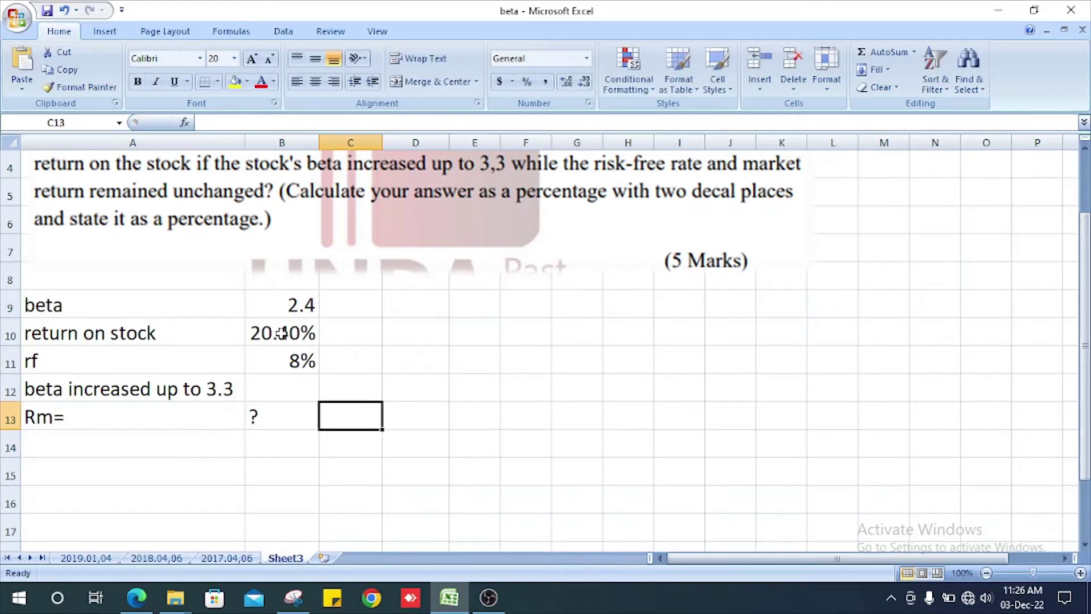
key(Up)
key(Up)
key(Up)
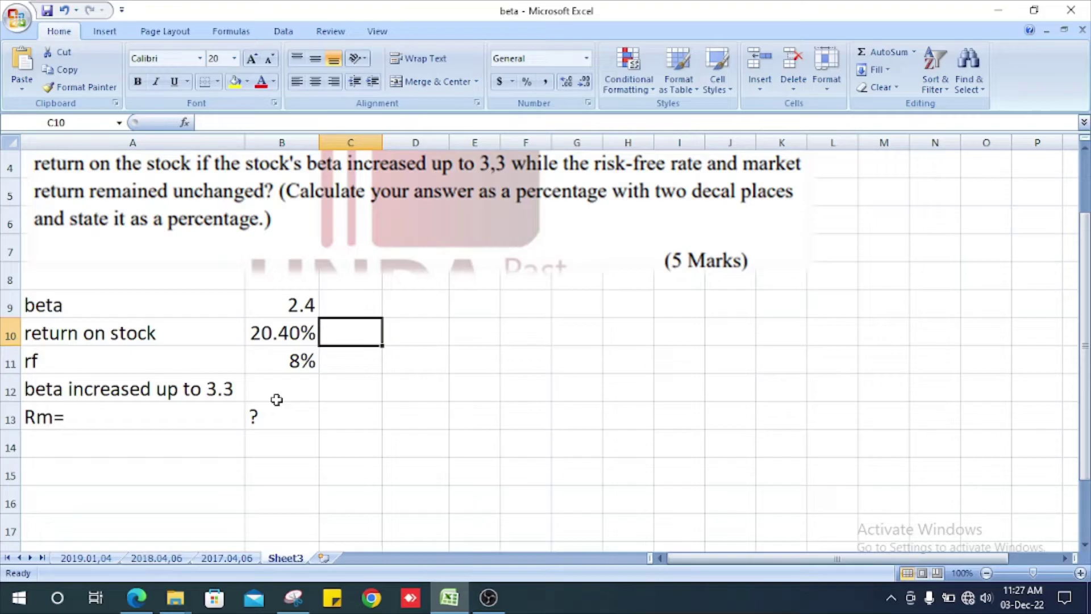
text((e)
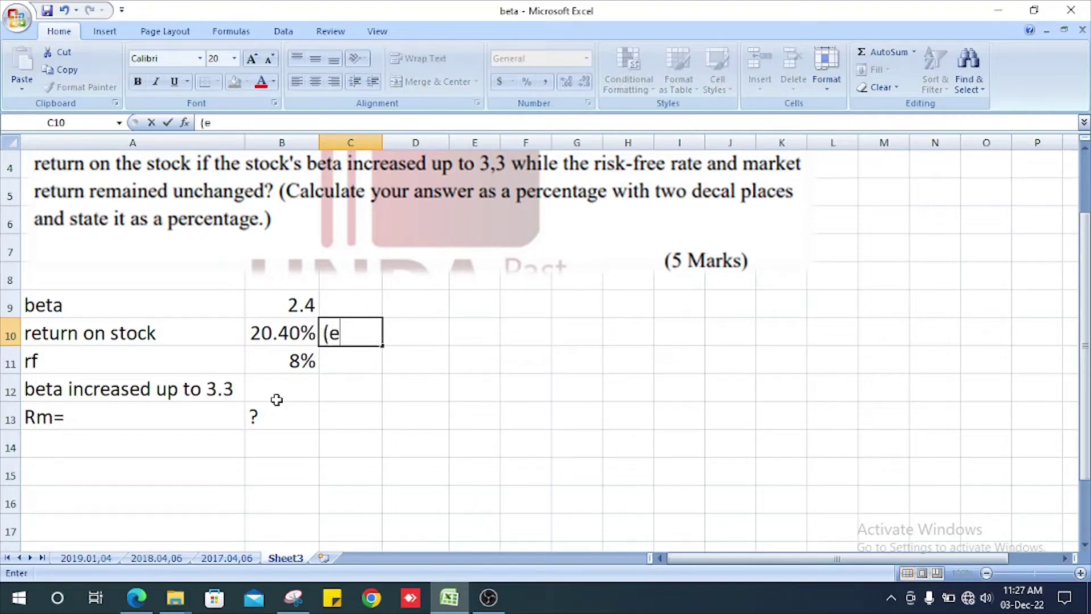
text(xpect)
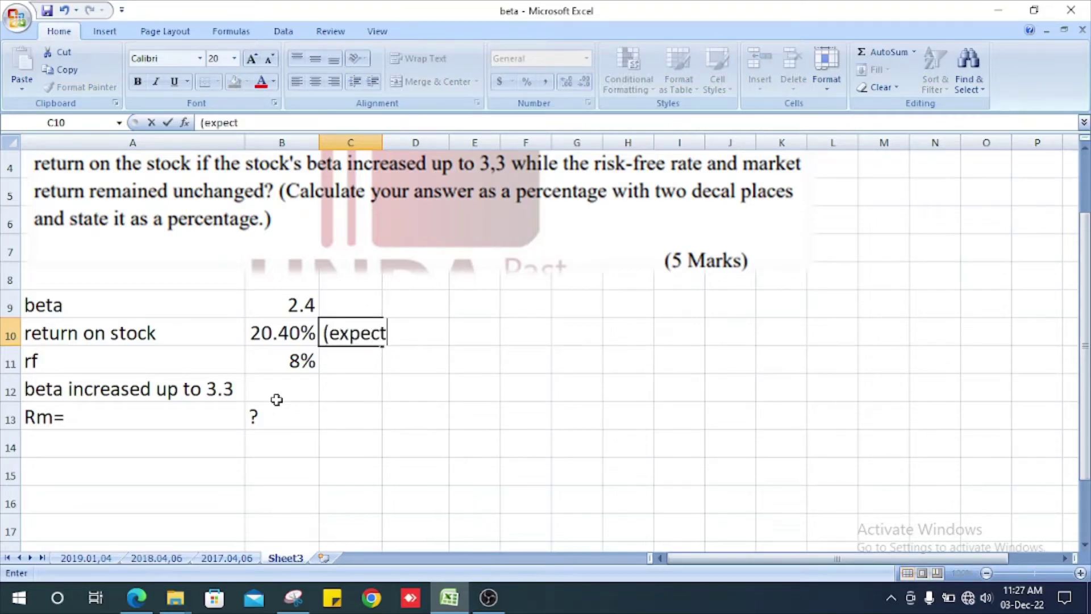
text(ed reru)
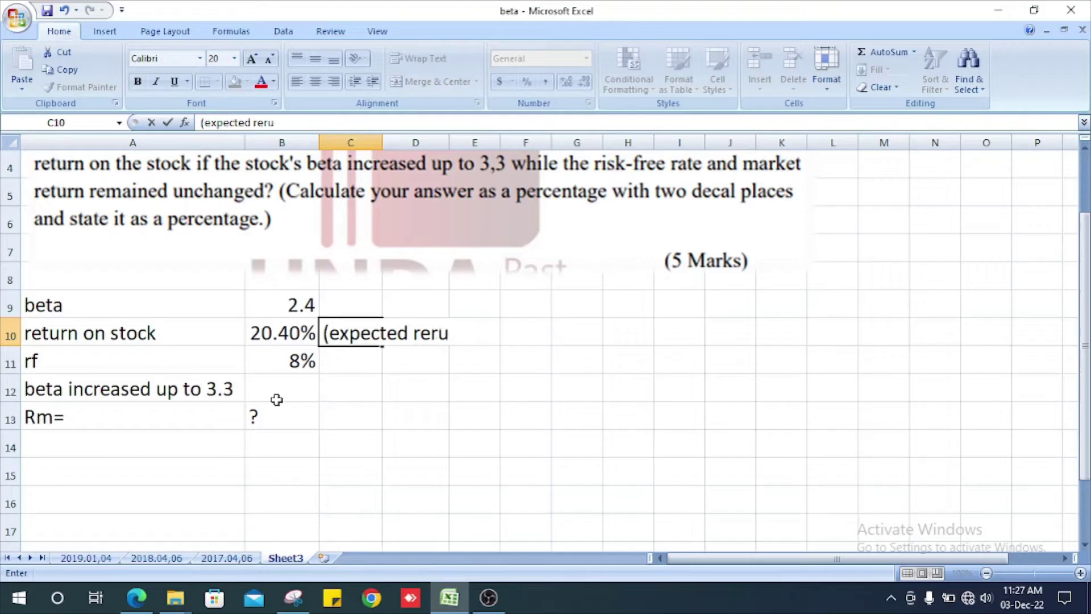
key(BackSpace)
key(BackSpace)
text(turn))
key(Return)
click(296, 341)
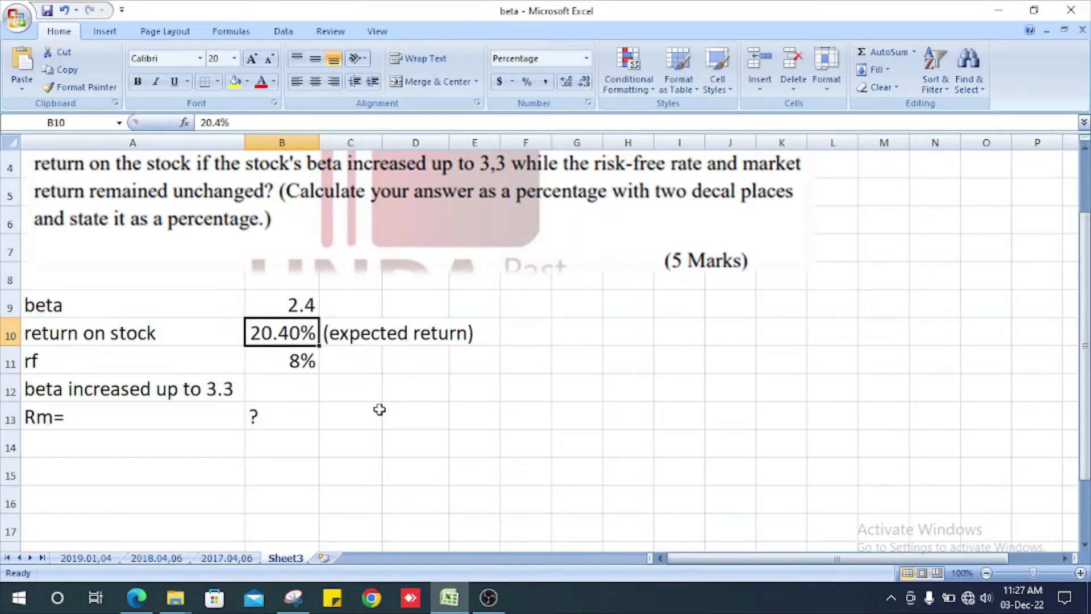
Enter the expected return label "E®=" in C13, beside the unknown Rm
scroll(379, 410, up, 1)
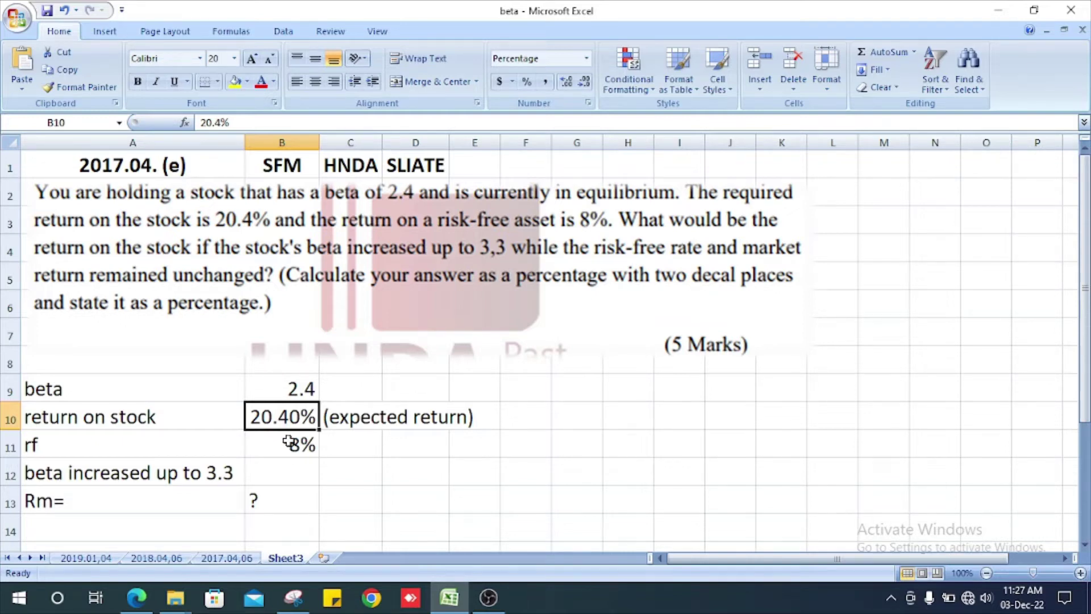
scroll(351, 442, down, 2)
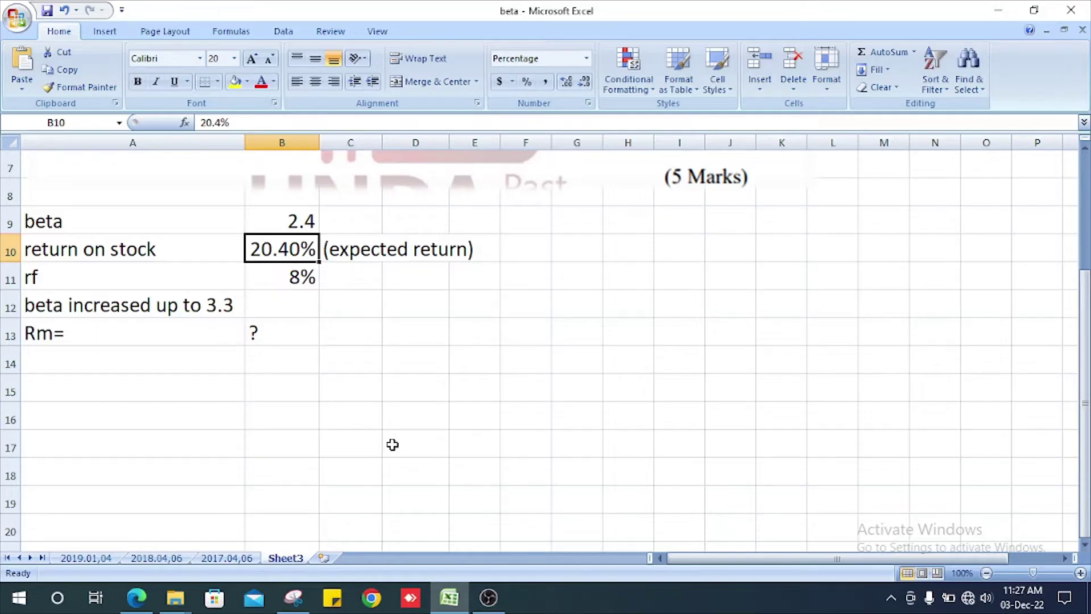
click(324, 342)
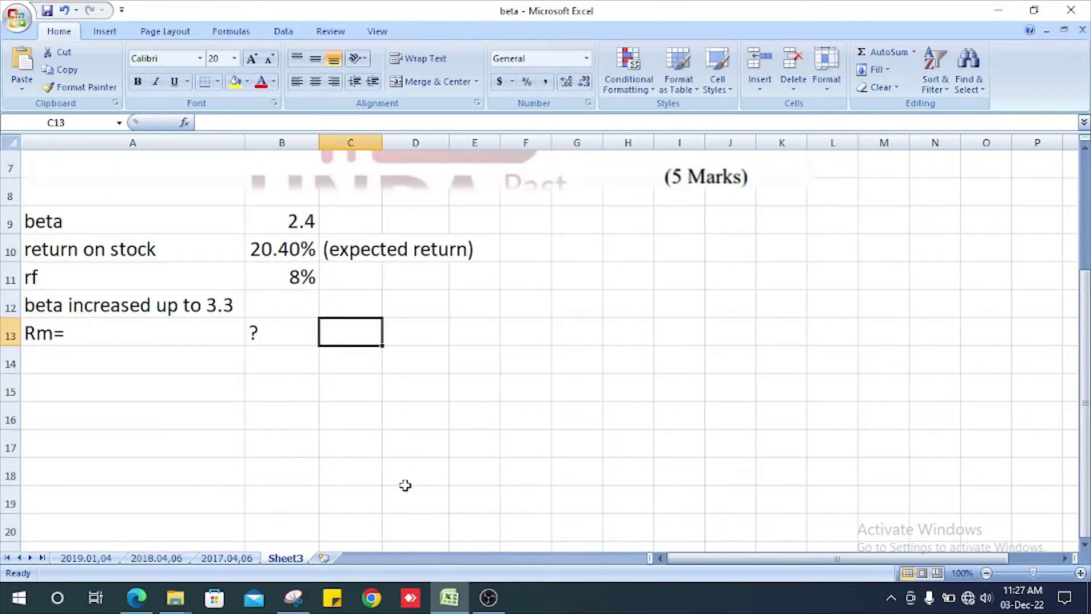
text(E)
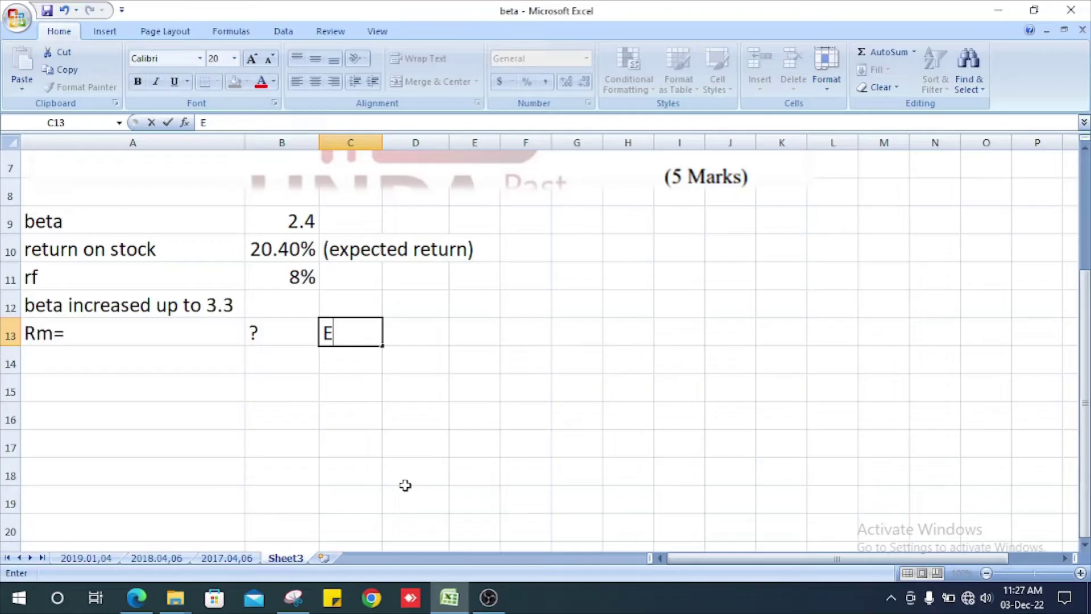
text((r)= n)
key(BackSpace)
key(BackSpace)
key(Tab)
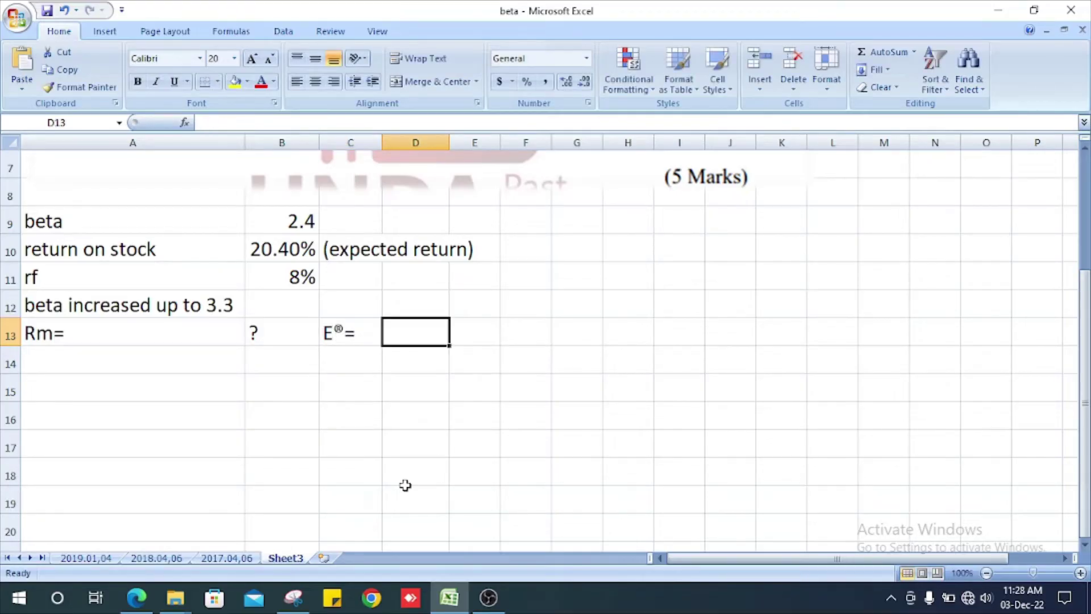
Enter the expected return formula as text, "Rf + beta ( Rm - Rf )", in D13
text(Rf )
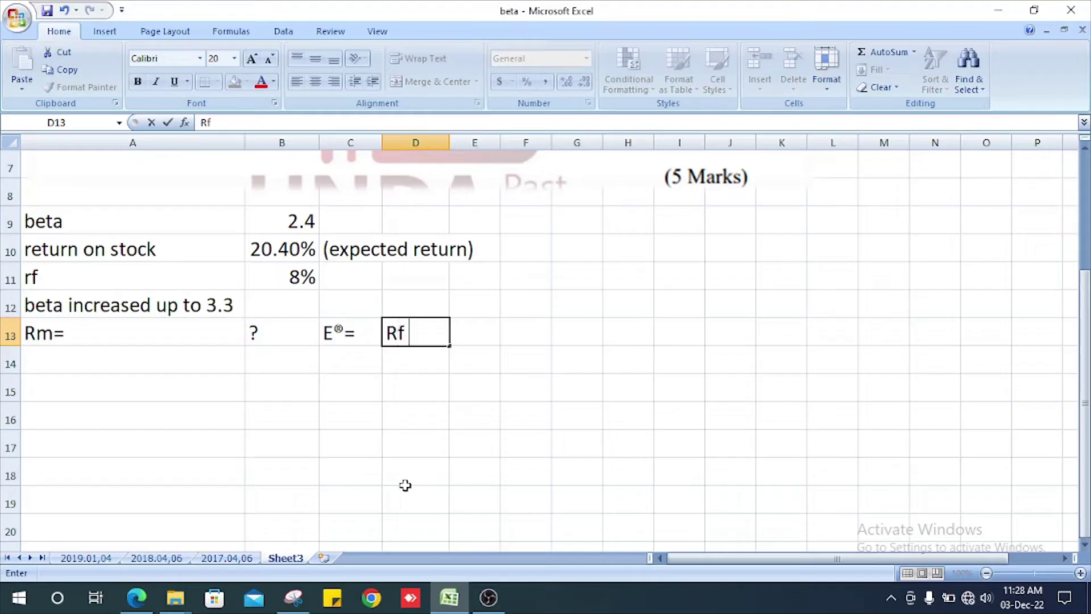
text(+ beta )
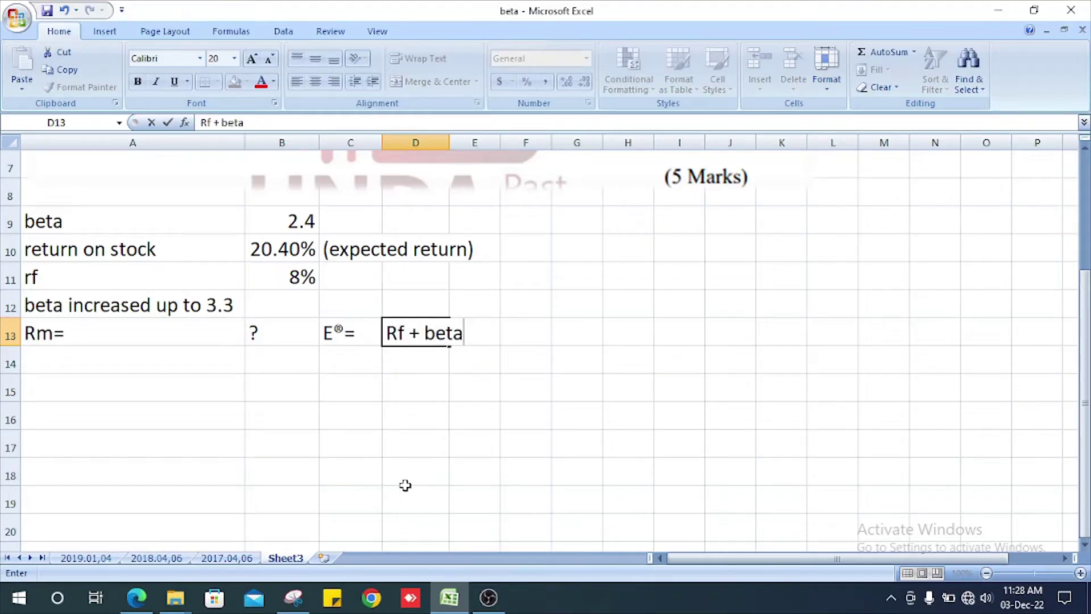
text((rm)
key(BackSpace)
key(BackSpace)
text(Rm)
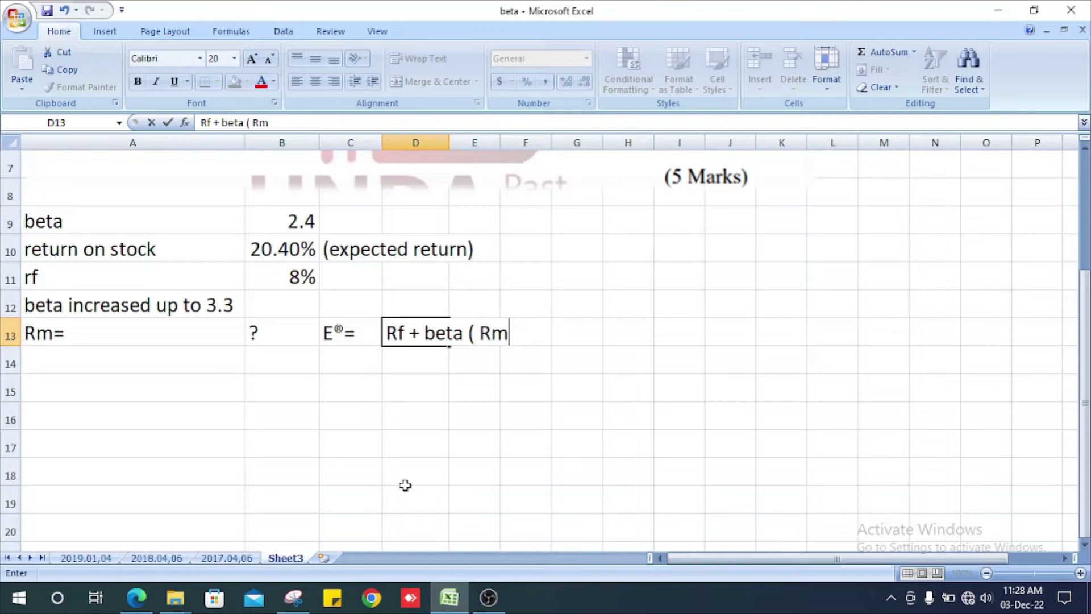
text( - Rf ))
key(Return)
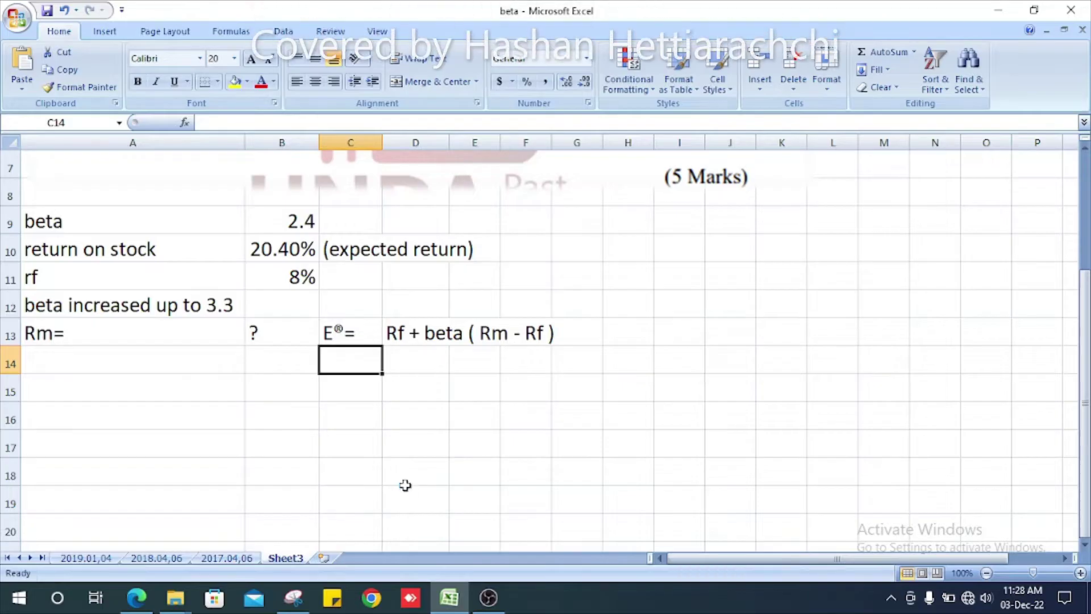
Substitute the known values in row 14, with 20.40% in C14 and "8% + 2.4 (Rm-8%)" in D14
text(20.)
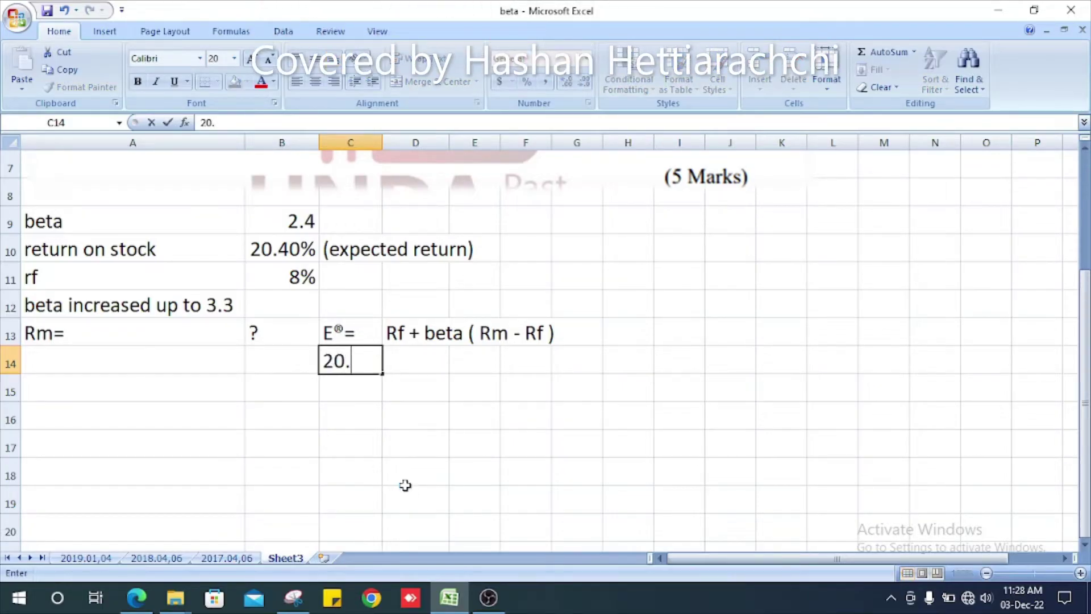
text(40%)
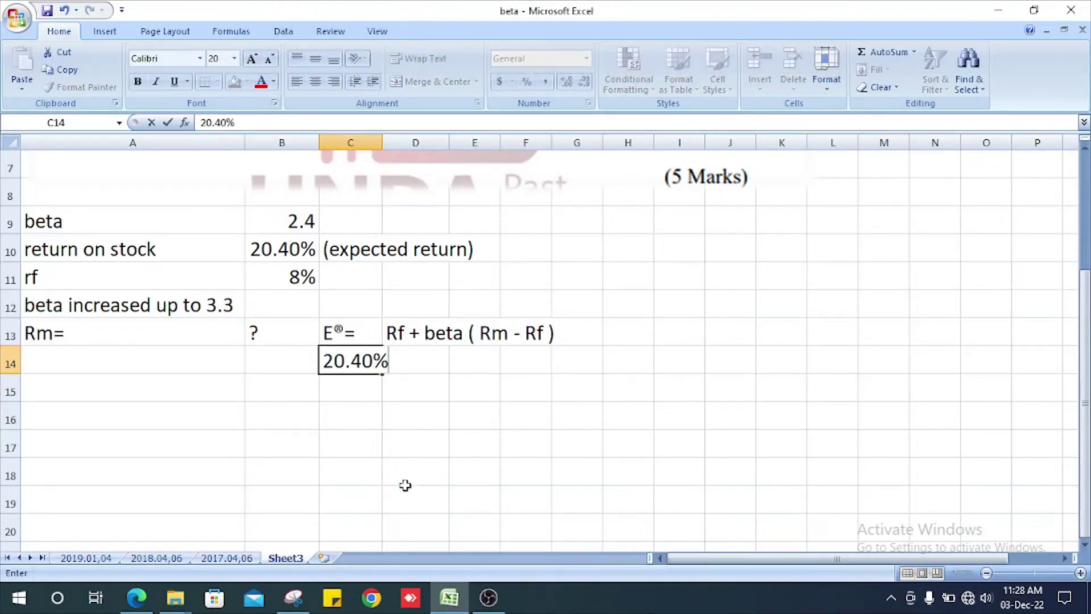
key(Tab)
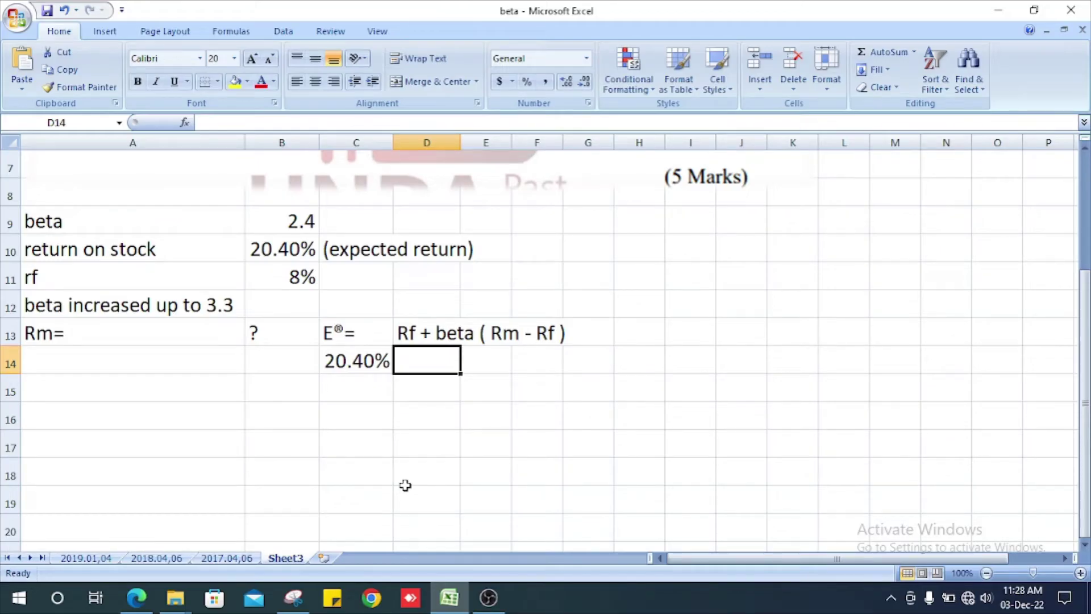
text(8%)
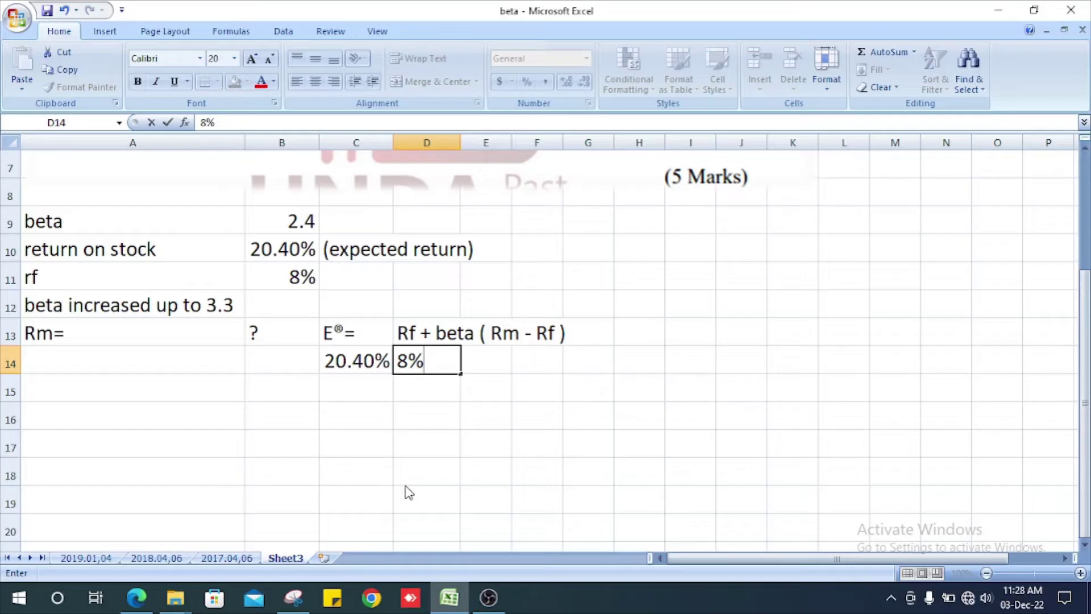
text( + 2.4 ()
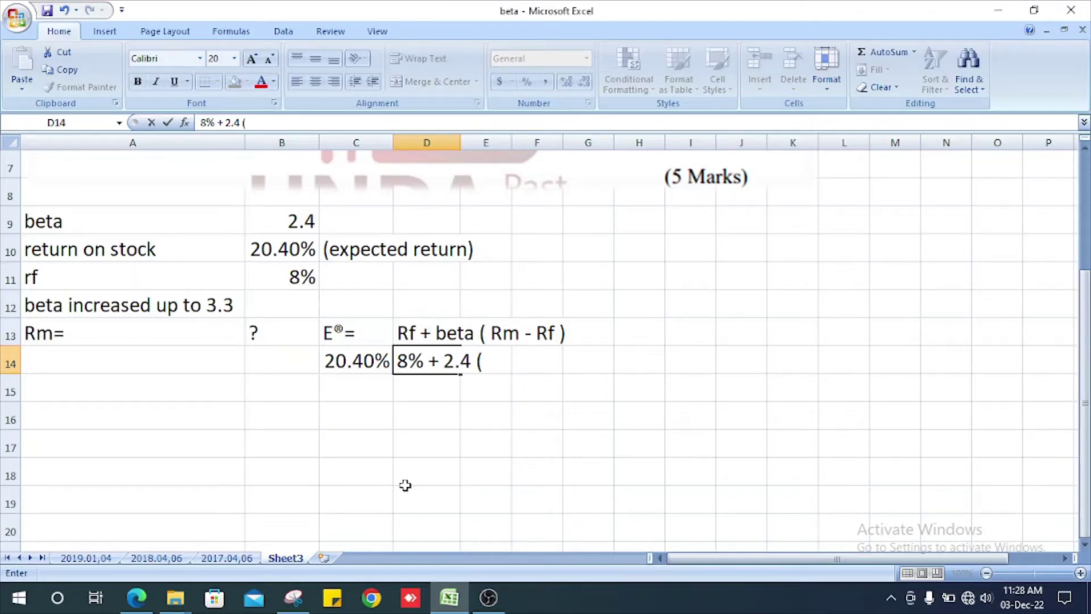
text(Rm)
text(-)
text(8%)
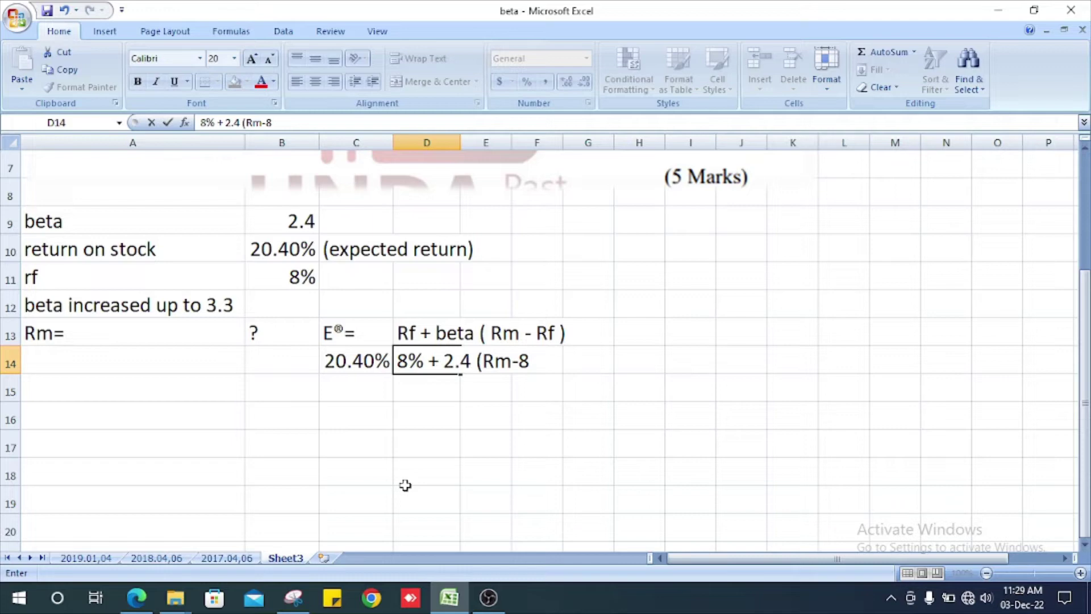
text())
Start the expanded equation by entering its left side, "20.4% =", in C15
click(363, 379)
text(20.)
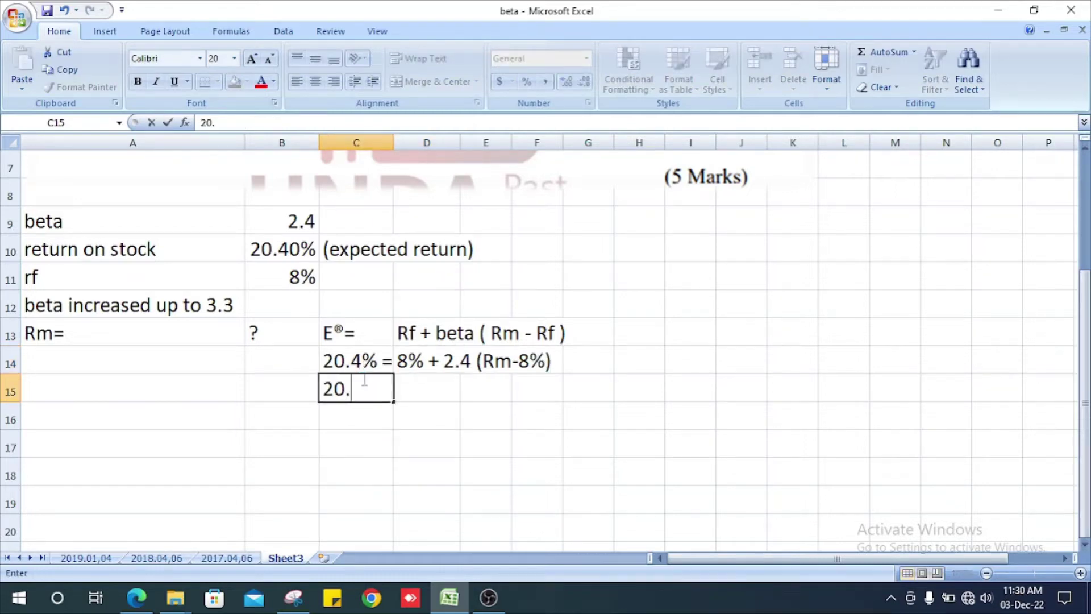
text(4% =)
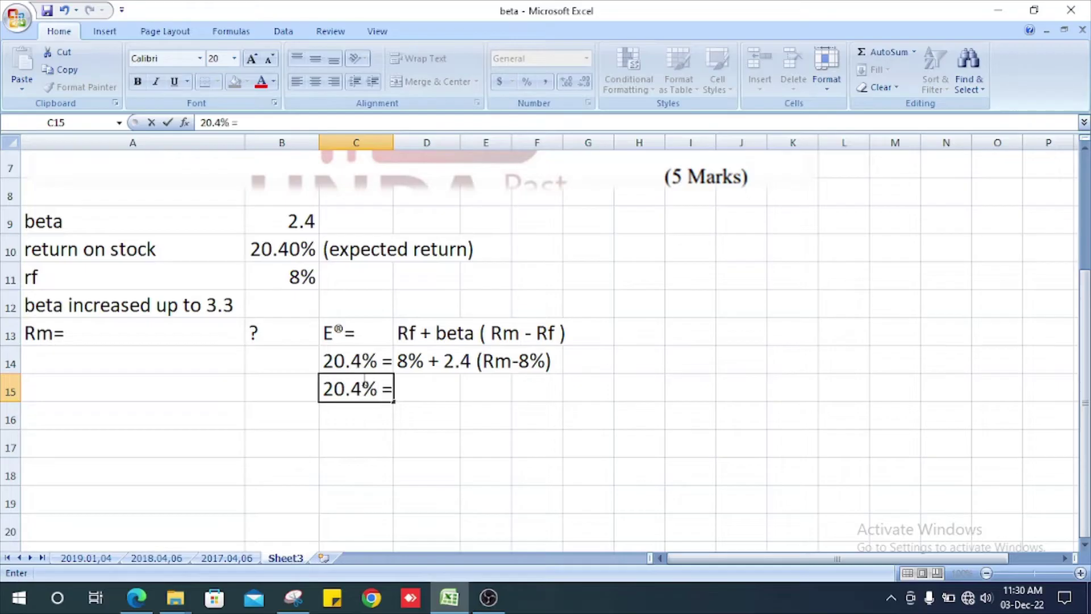
key(Tab)
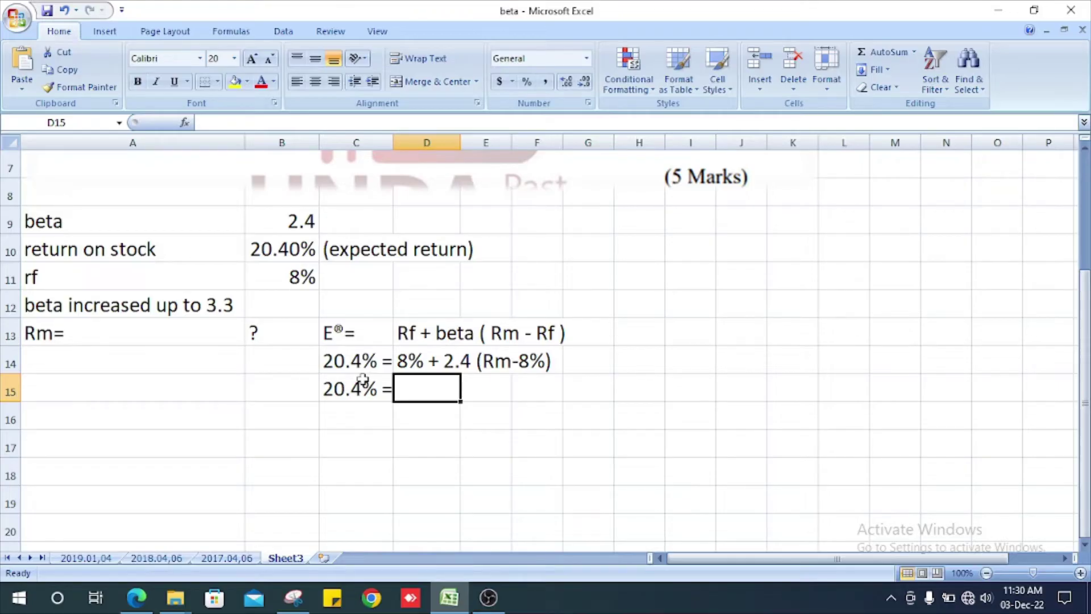
Enter the expanded right side "8% + 2.4 Rm - (2.4*8%)" in D15
text(8)
key(BackSpace)
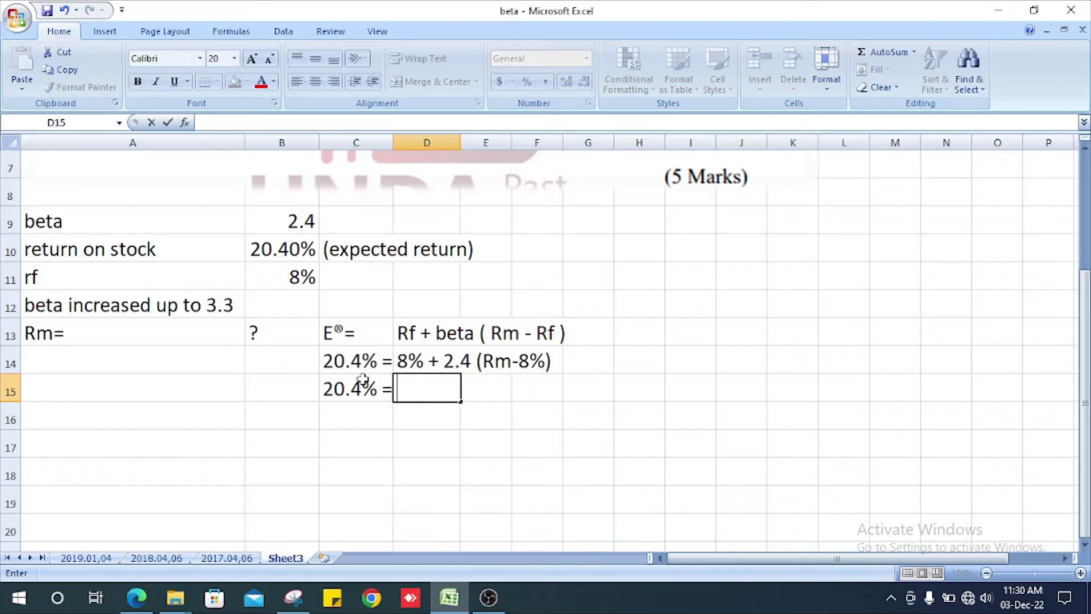
text(8%)
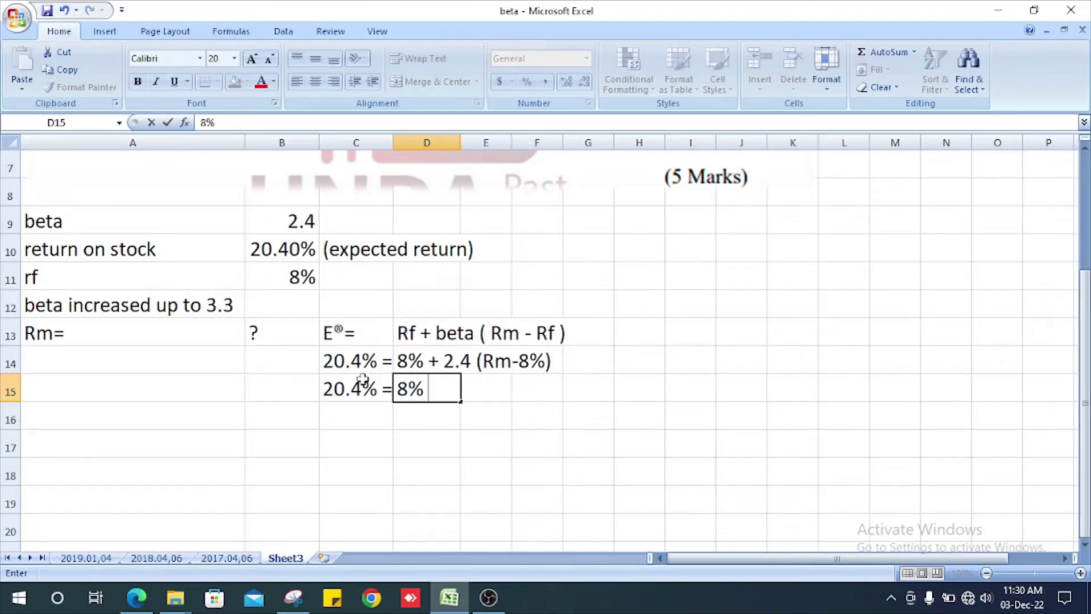
text( + 2.4)
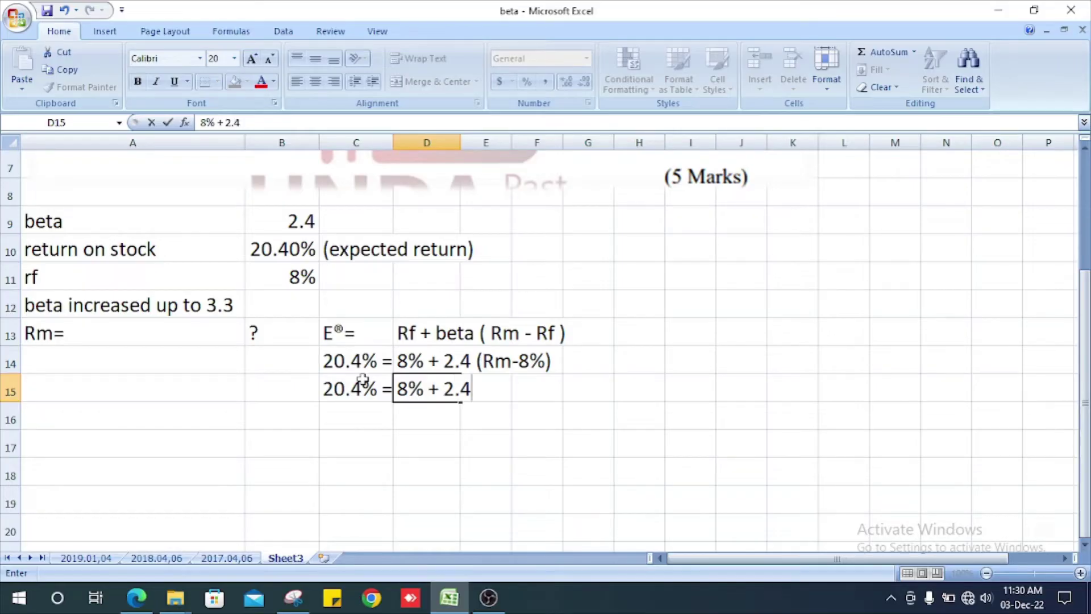
text( E)
key(BackSpace)
text(Rm -)
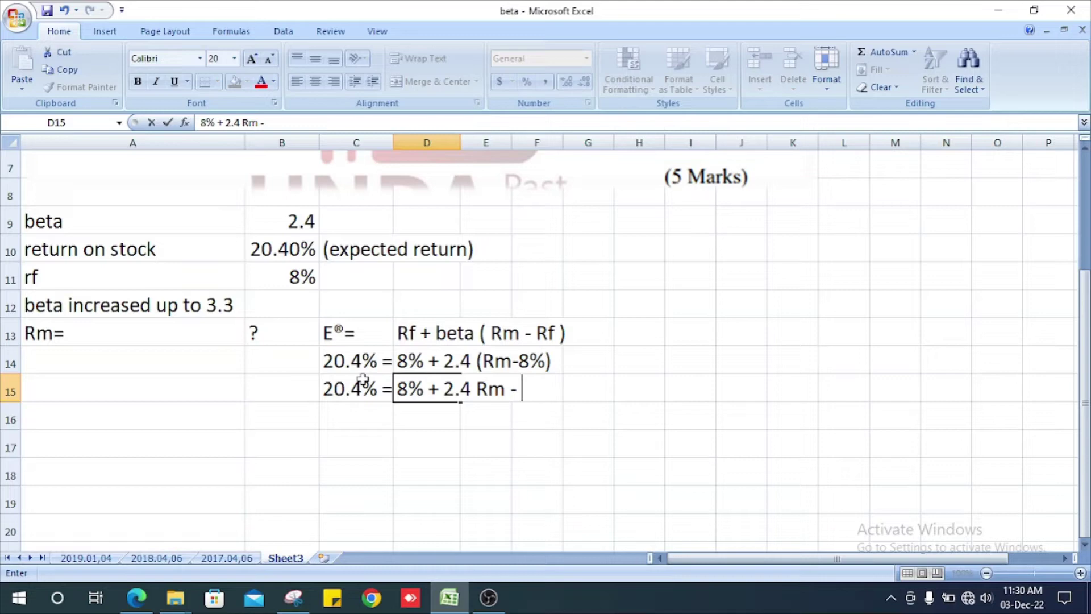
text( (2.4 *)
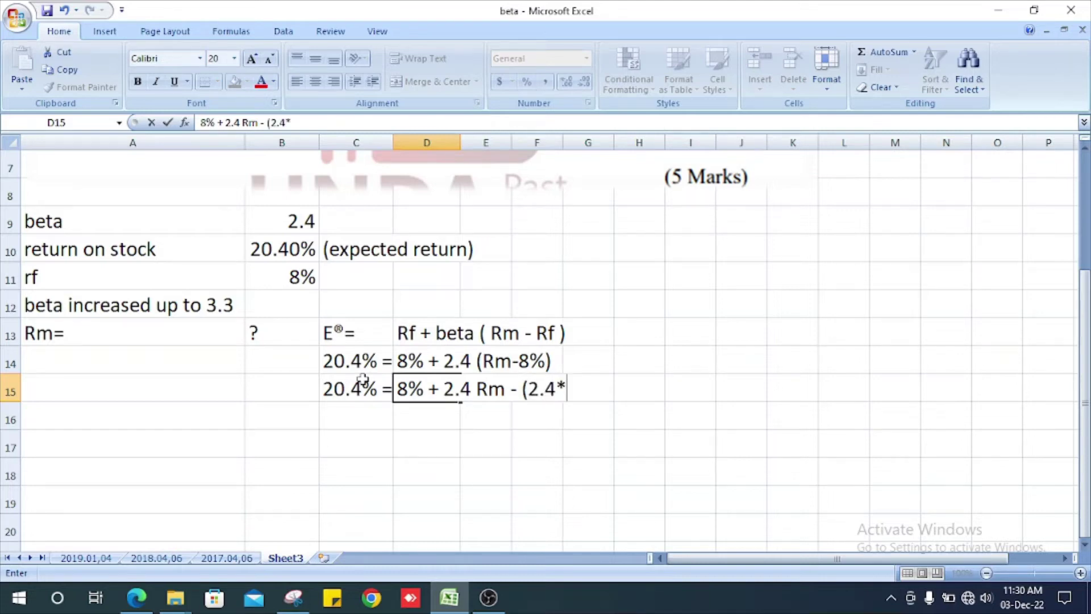
text(8%))
Repeat the equation's left side in C16 with the reference =C15
click(363, 413)
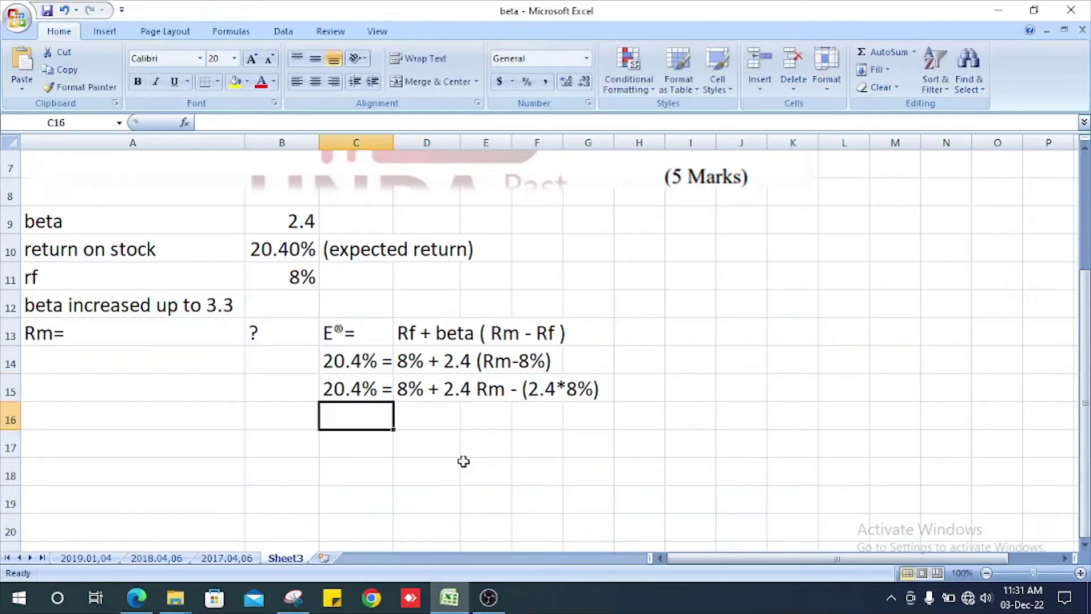
key(Up)
key(Down)
text(=C15)
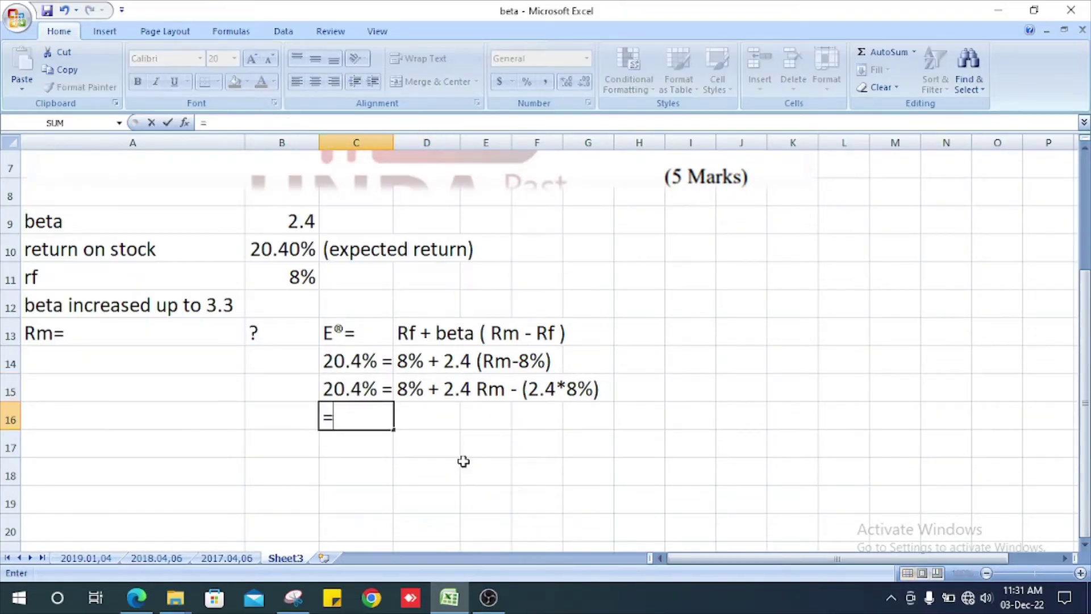
key(Return)
key(Right)
key(Up)
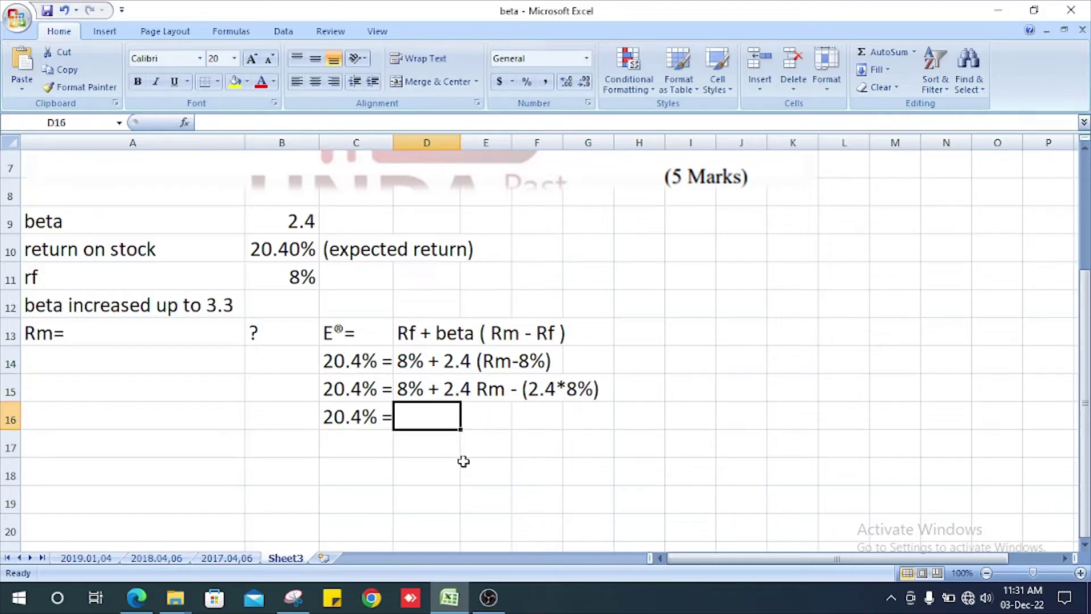
Enter the partial right side "8%+2.4 Rm -" in D16
text(8%)
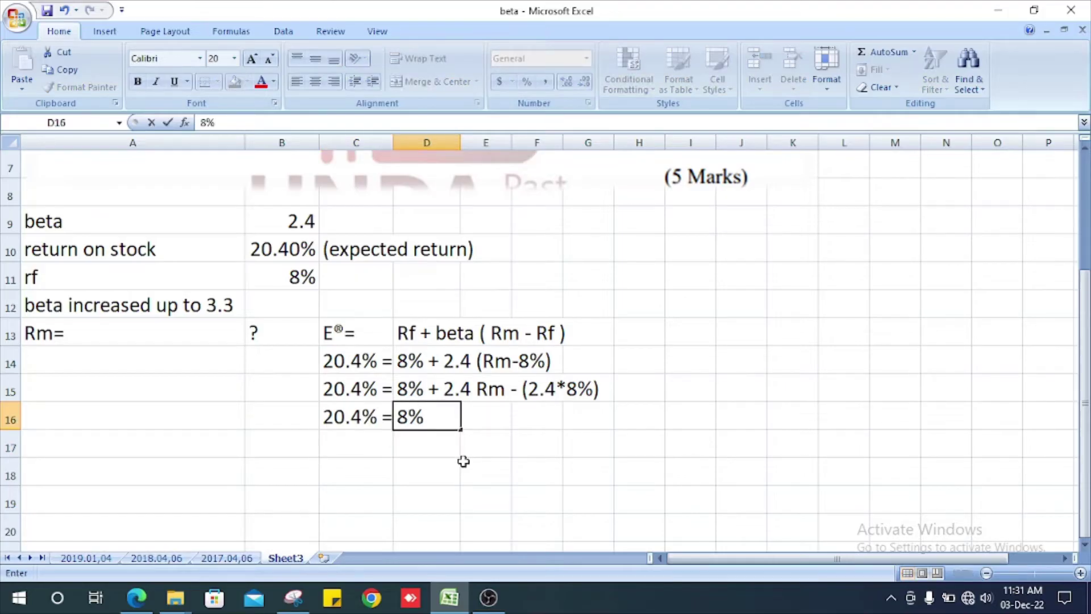
text(+2.4 Rm -)
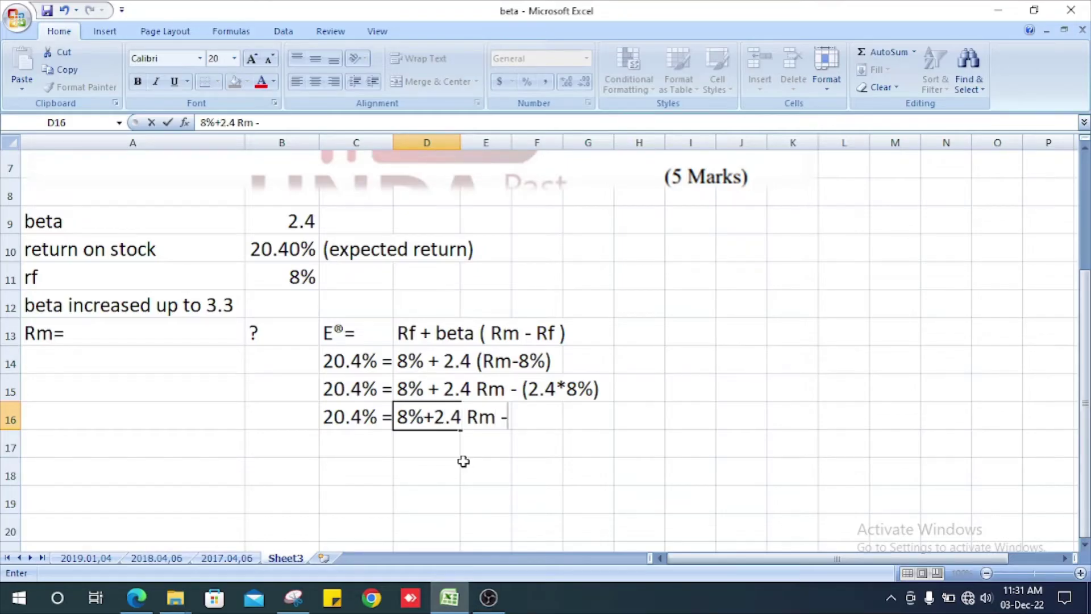
key(Return)
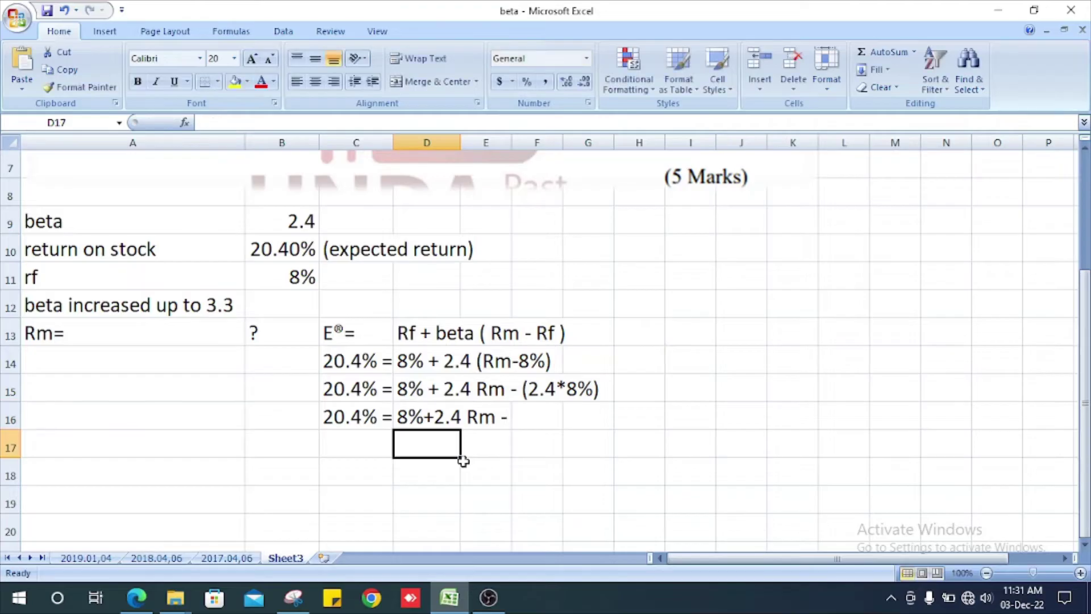
Calculate the product in J15 with =2.4*8% and display it with three decimal places
click(734, 389)
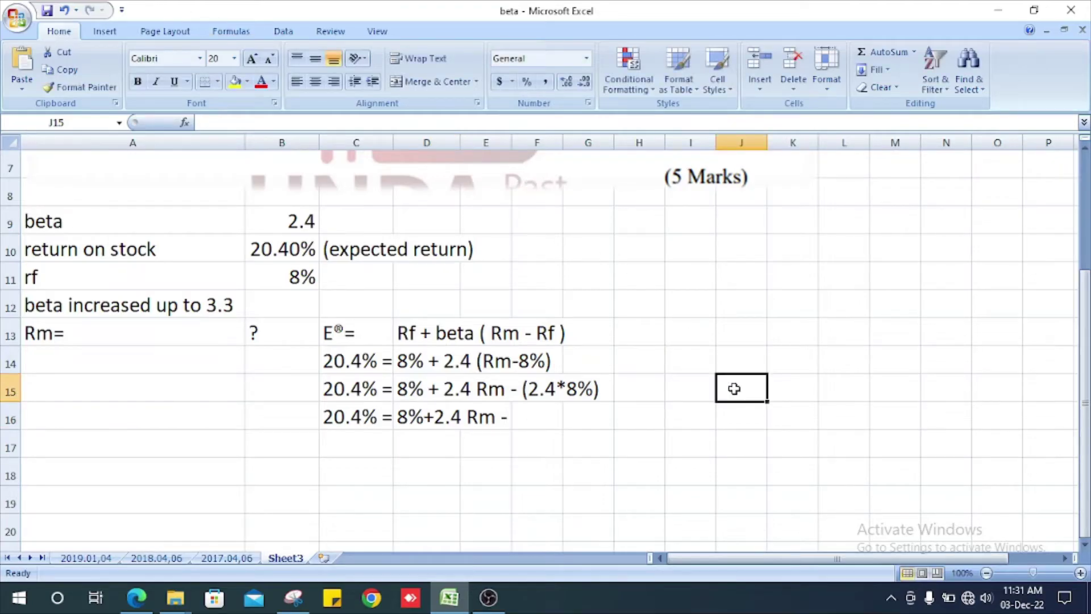
text(=2.4)
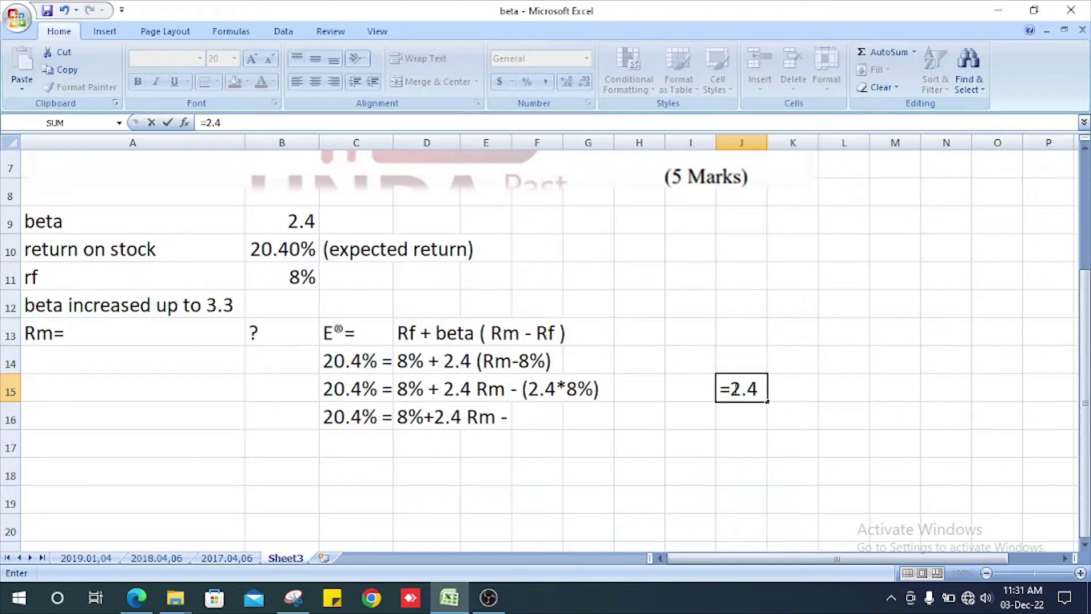
text(*8%)
key(Return)
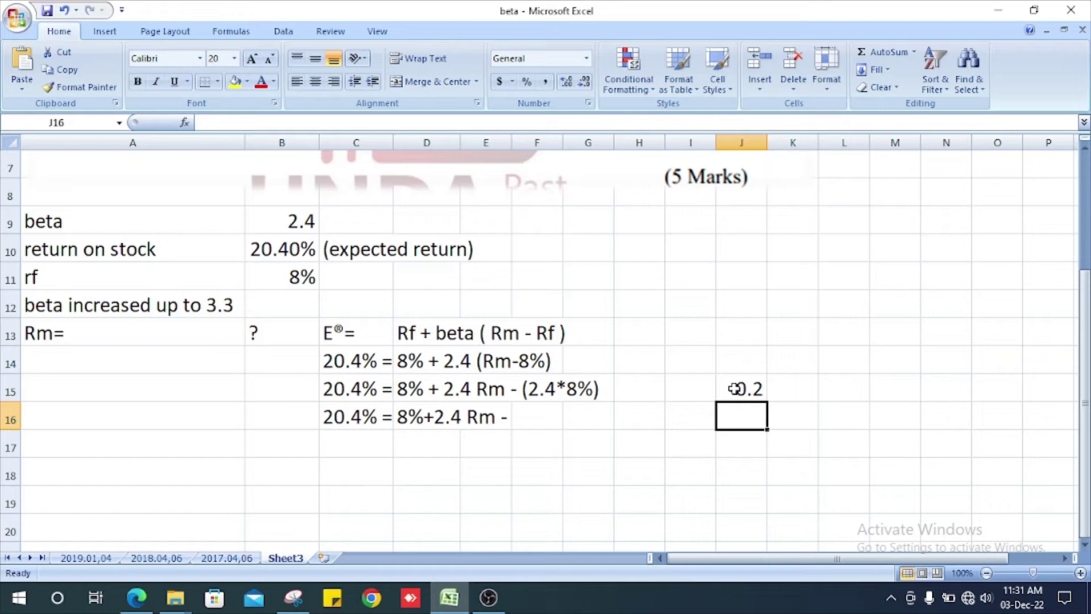
click(760, 388)
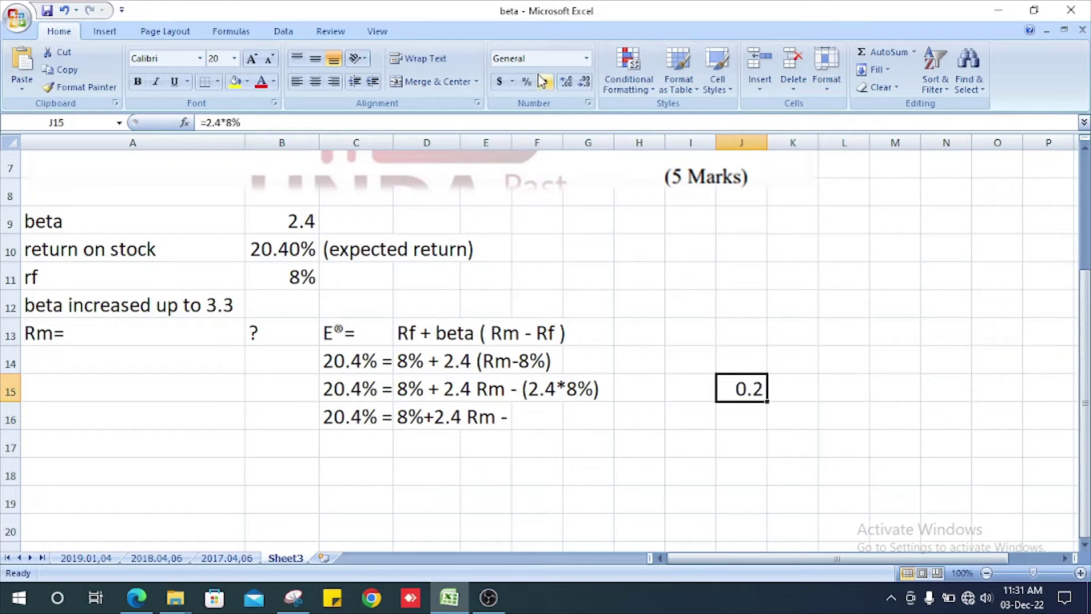
click(585, 82)
click(566, 83)
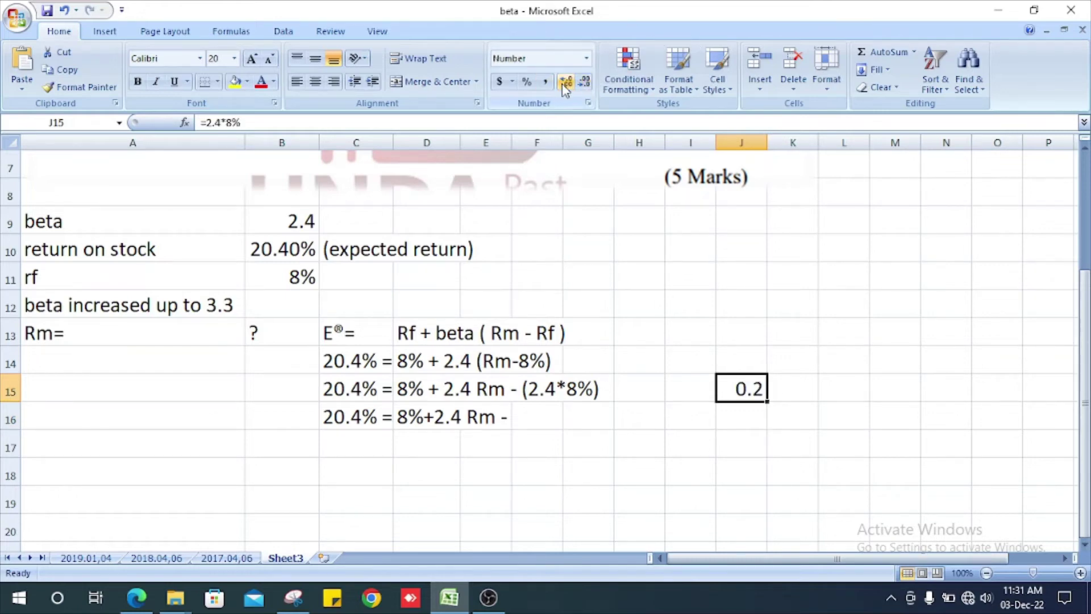
click(566, 82)
click(566, 83)
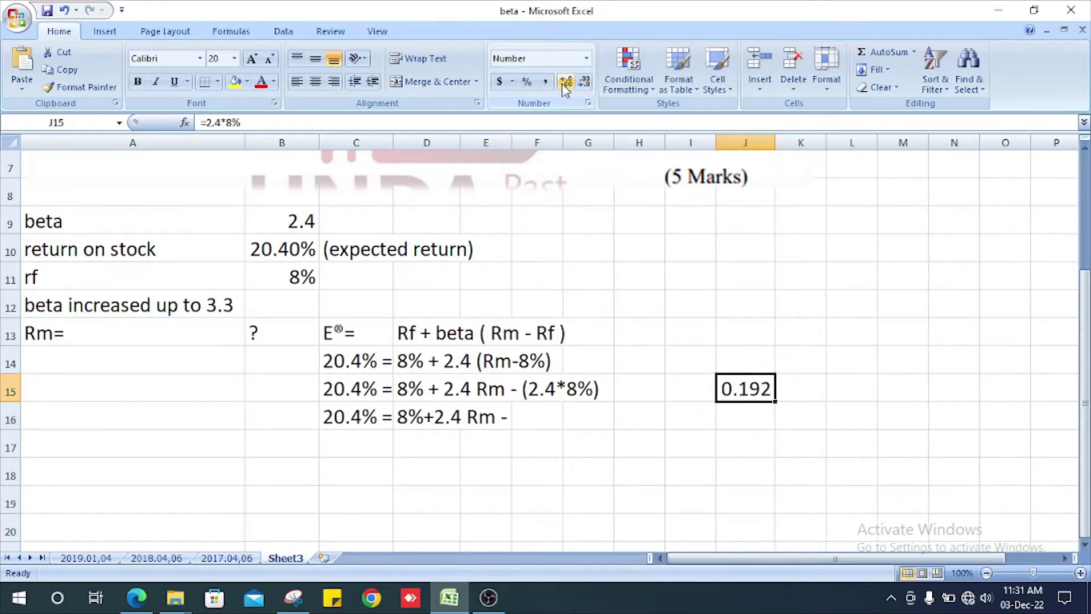
Complete the right side of the row 16 equation by entering 0.192 in F16
click(550, 413)
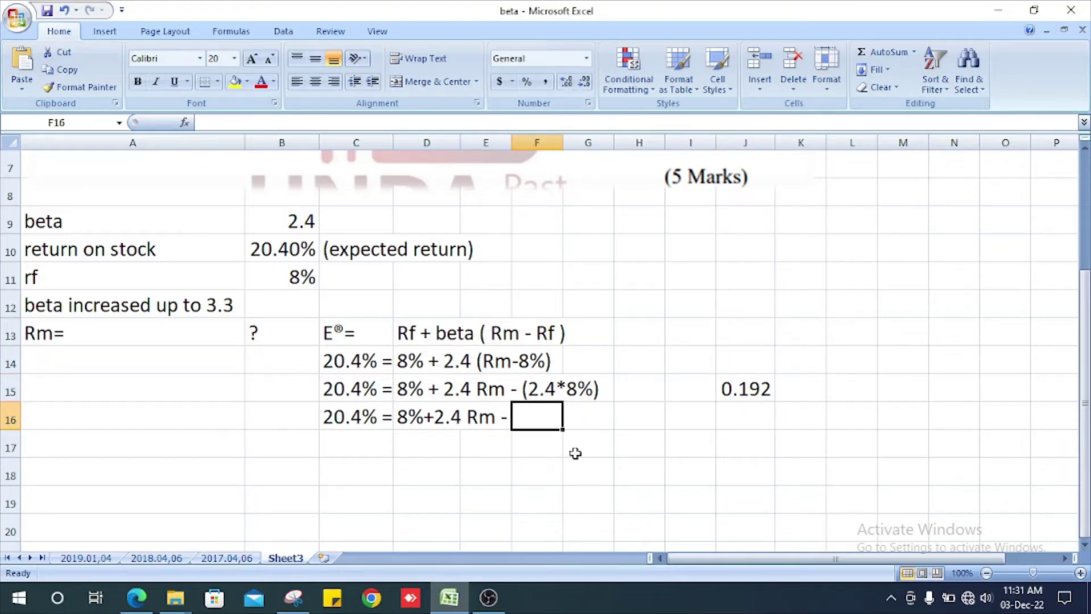
text(0.)
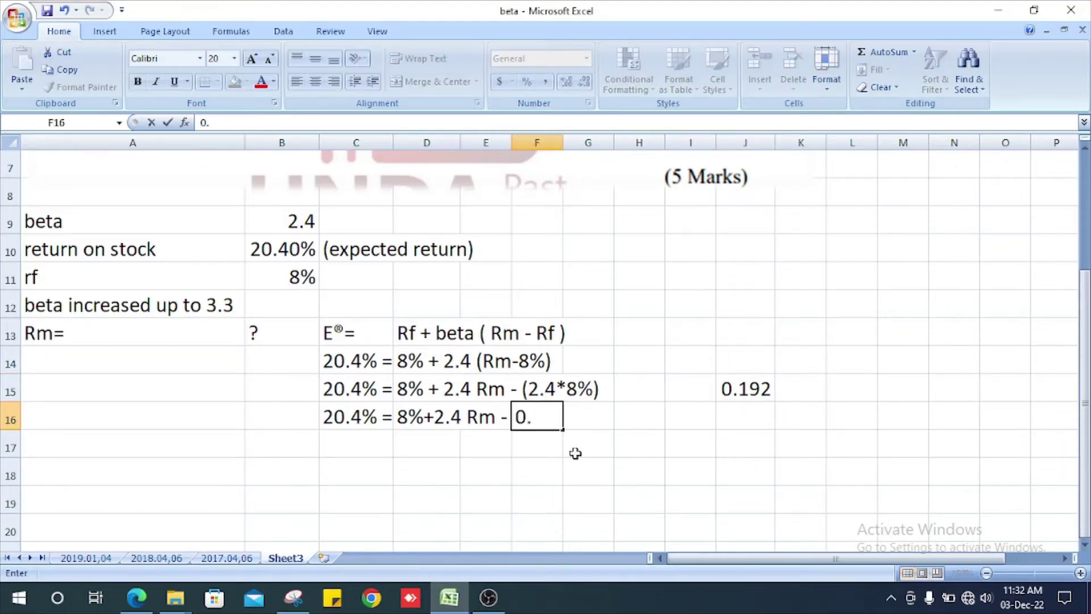
text(192)
key(Return)
key(Up)
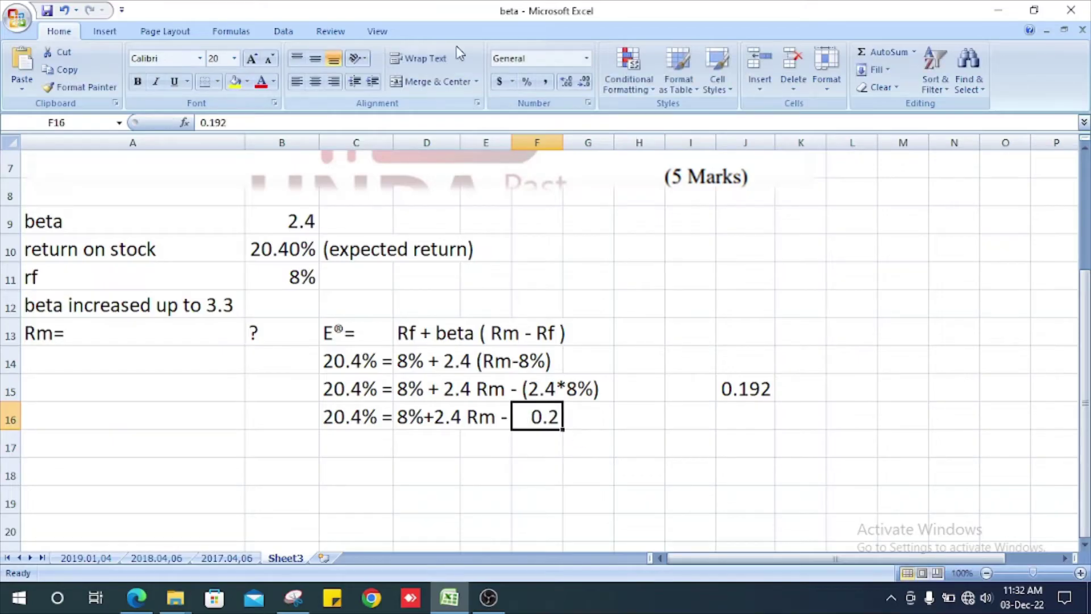
Format the 0.192 value in F16 as a percentage with two decimal places
click(569, 83)
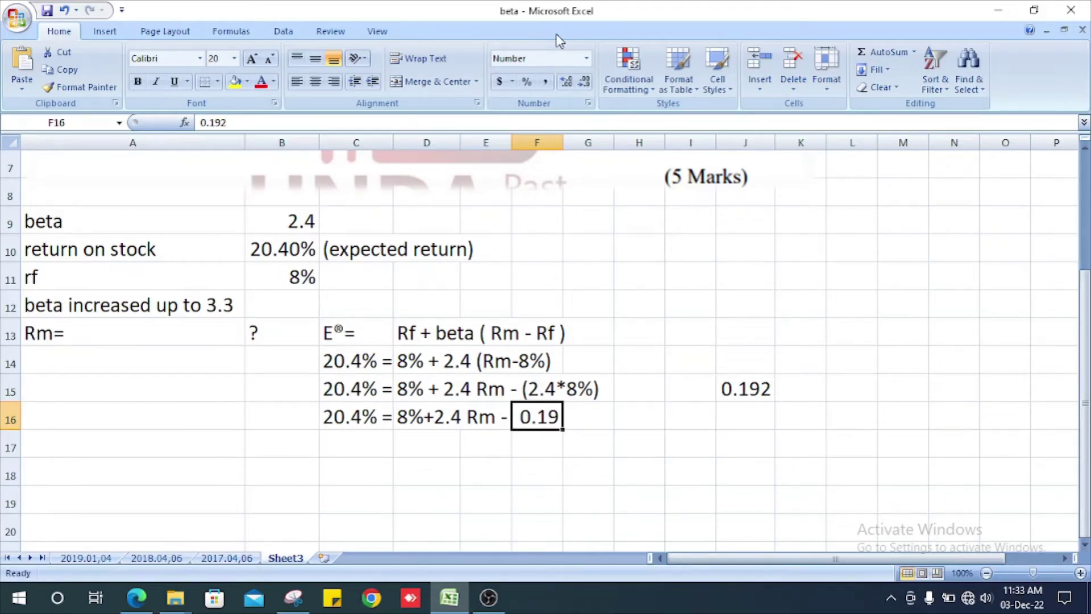
click(586, 58)
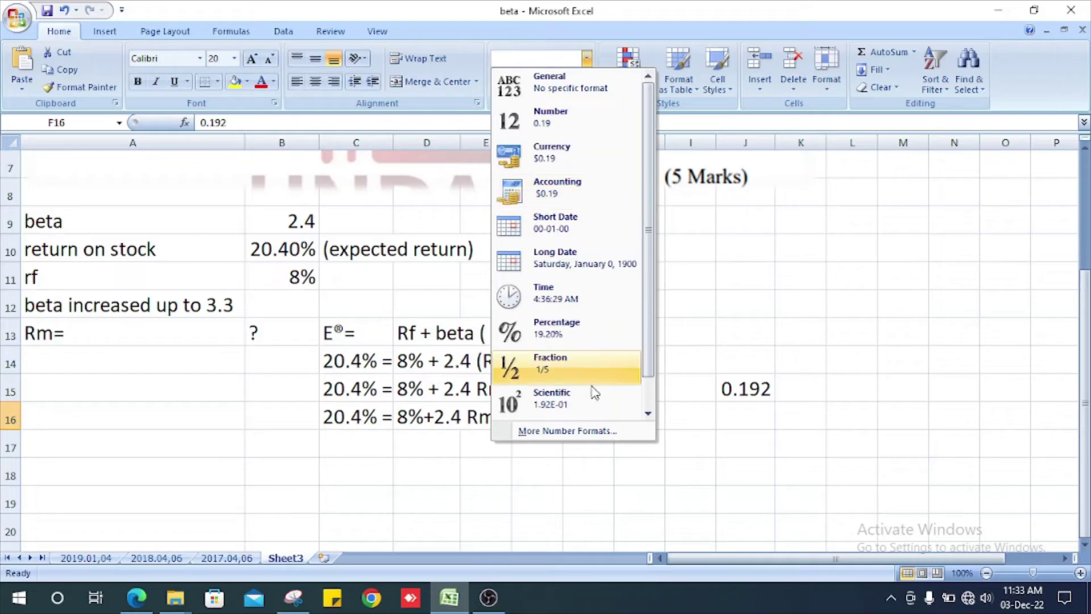
click(596, 337)
click(659, 371)
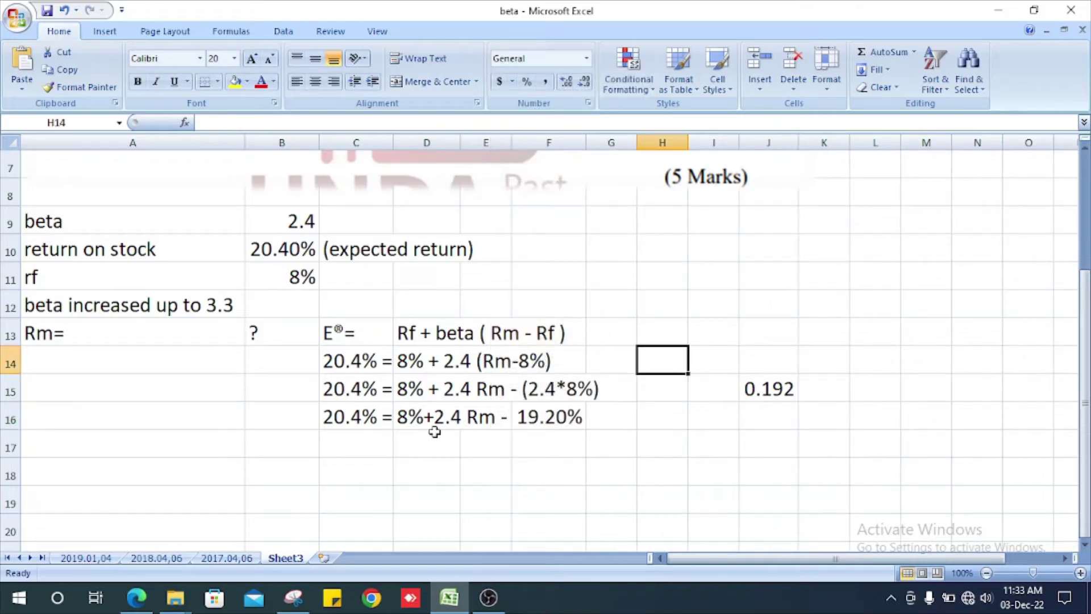
Repeat the equation's left side in C17 with the reference =C16
click(398, 438)
click(351, 450)
text(=C16)
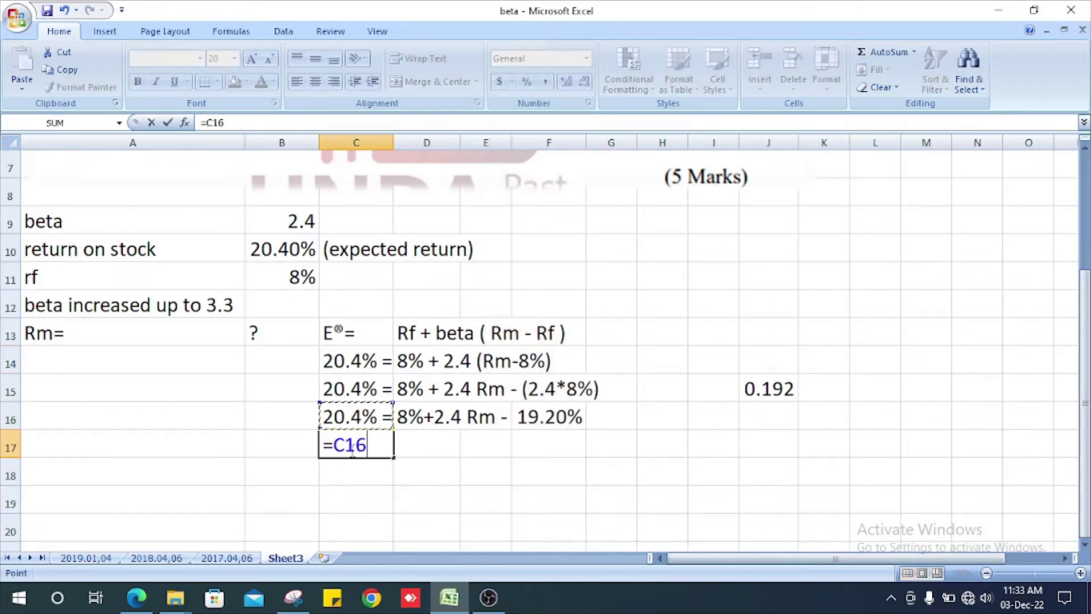
key(Return)
click(351, 449)
key(Right)
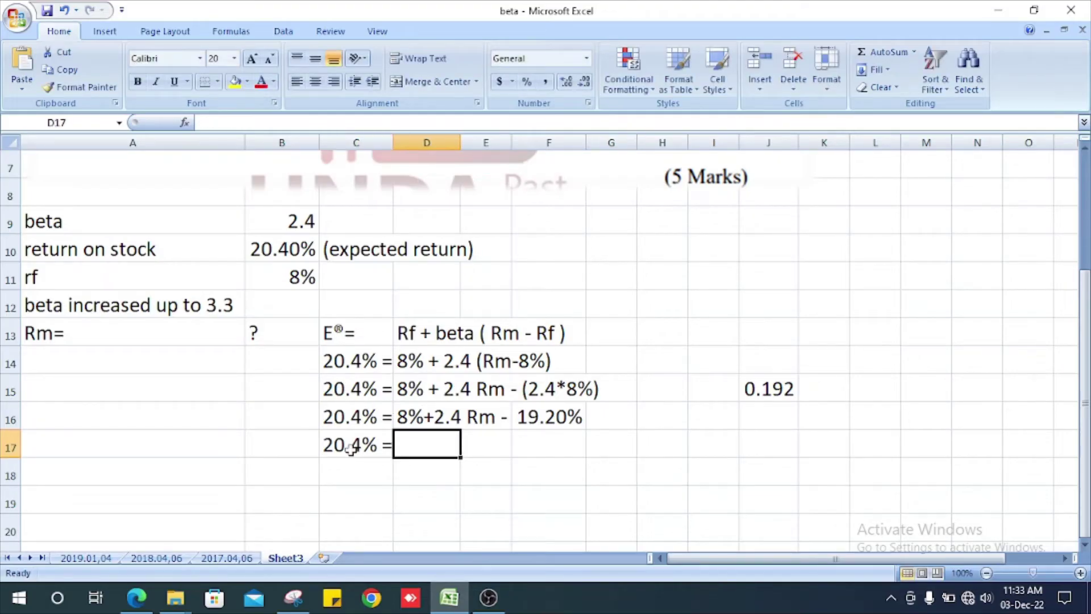
Enter the rearranged right side "2.4 rm +8%-19.20%" in D17
text(2.4)
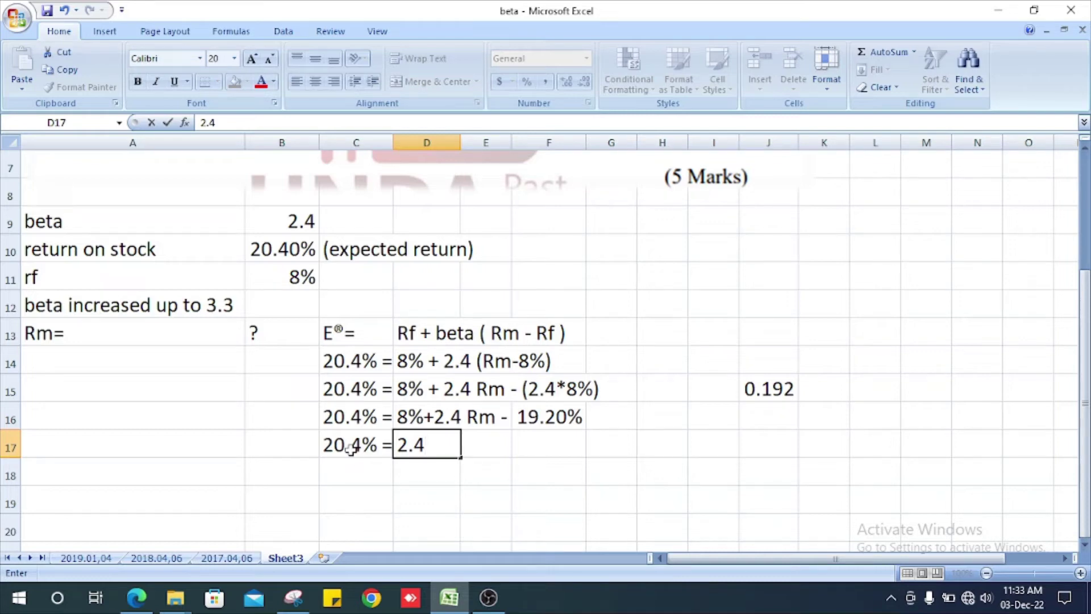
text( rm +)
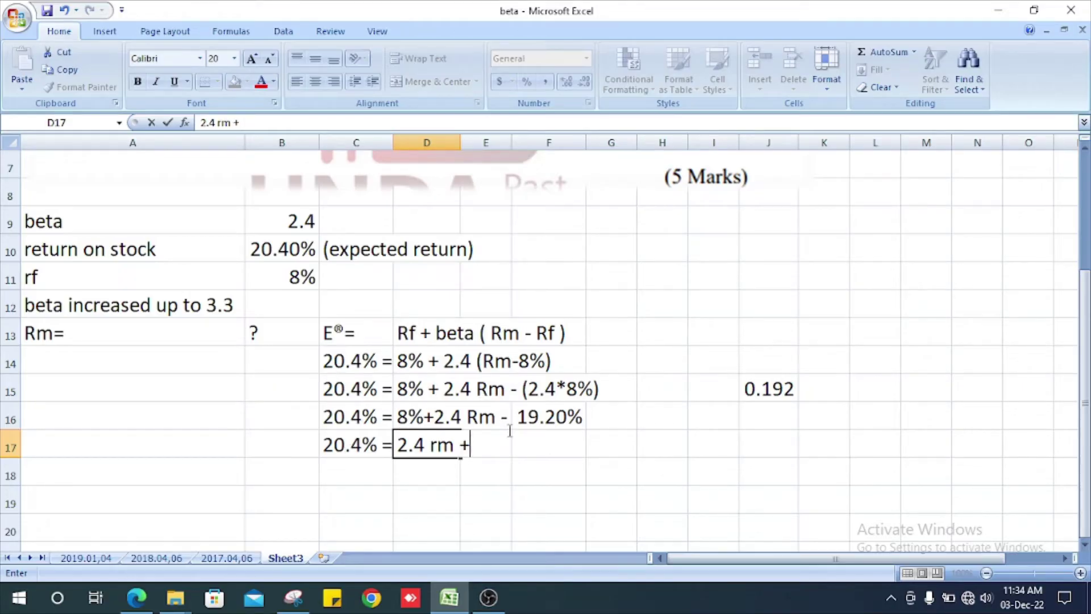
text(8%)
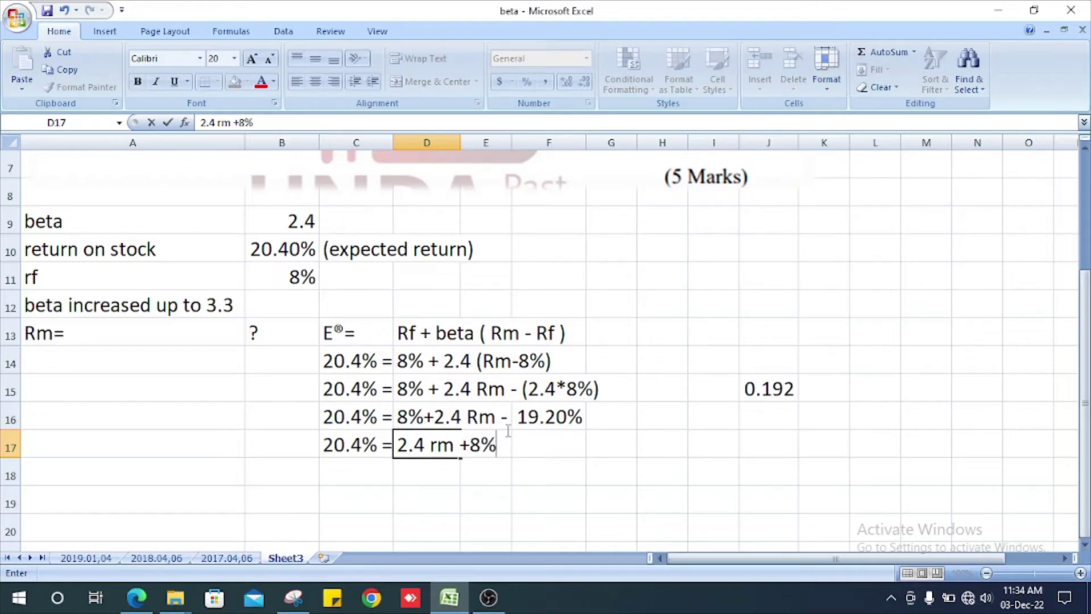
text(-19.20)
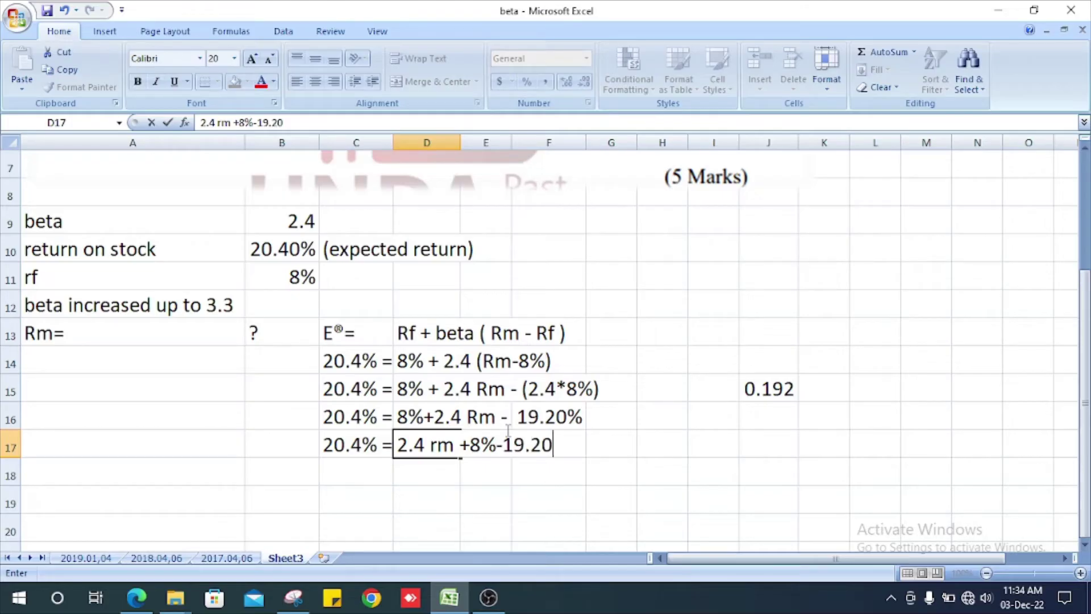
text(%)
key(Return)
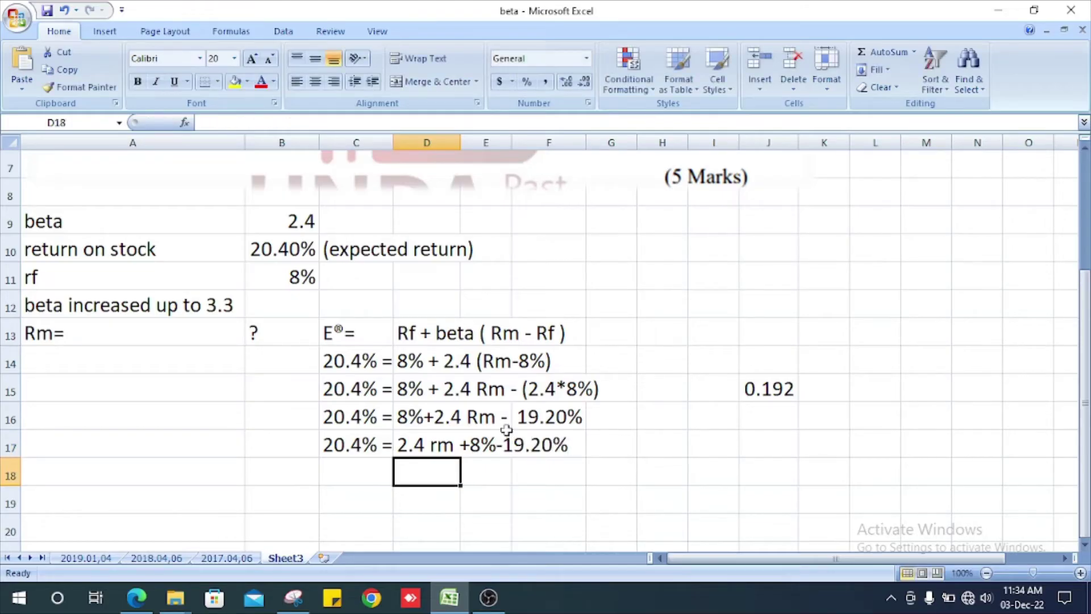
Repeat the equation's left side in C18 with a reference to C17
key(Left)
scroll(506, 430, down, 2)
text(=)
key(Up)
key(Return)
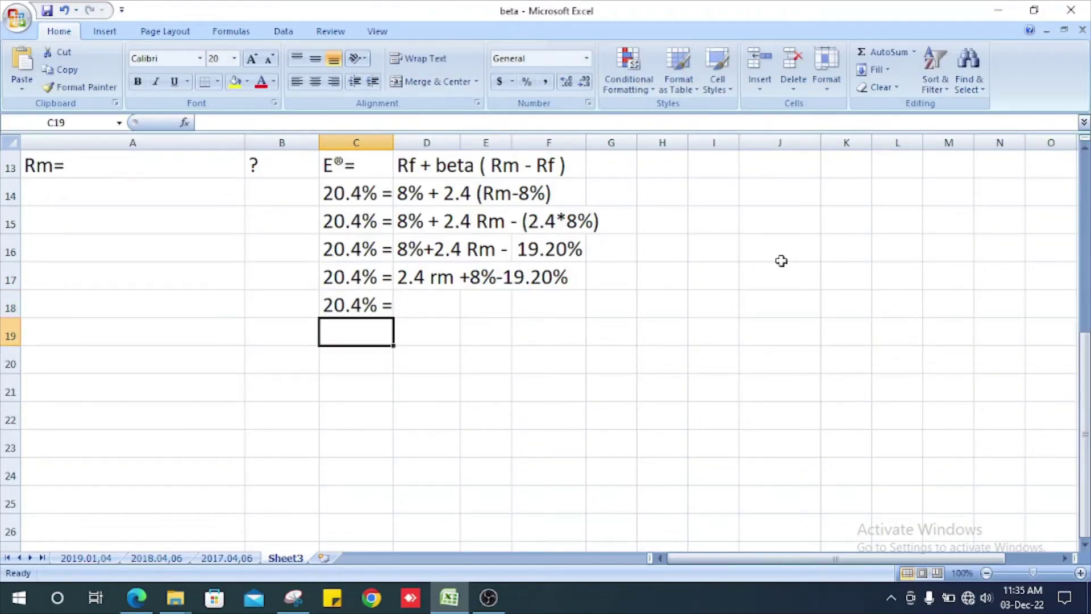
Enter the simplified right side "2.4 rm +11.20%" in D18
key(Up)
key(Right)
text(2.4)
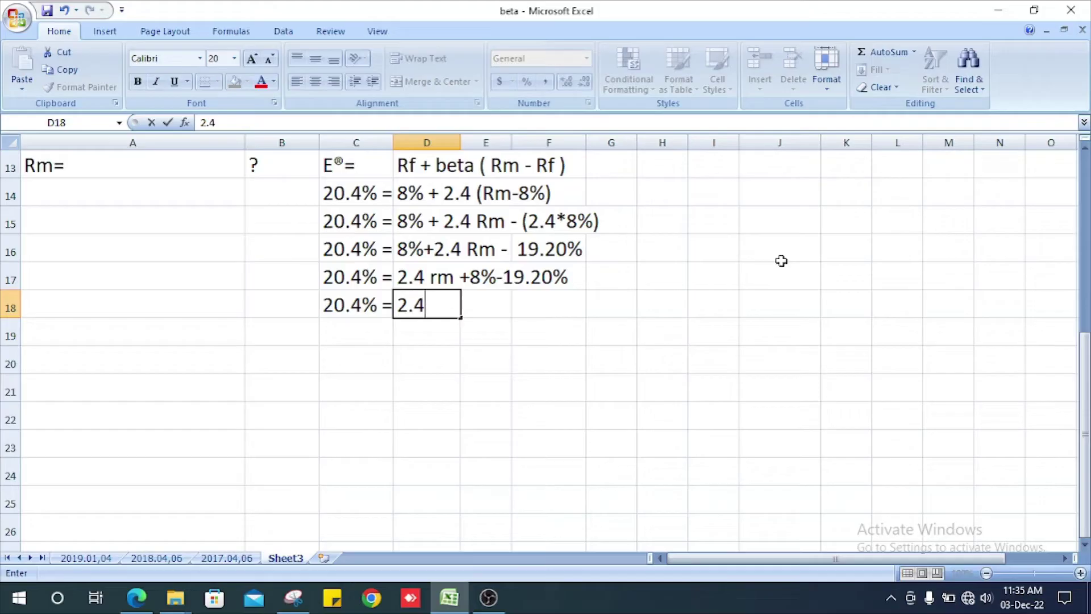
text( rm )
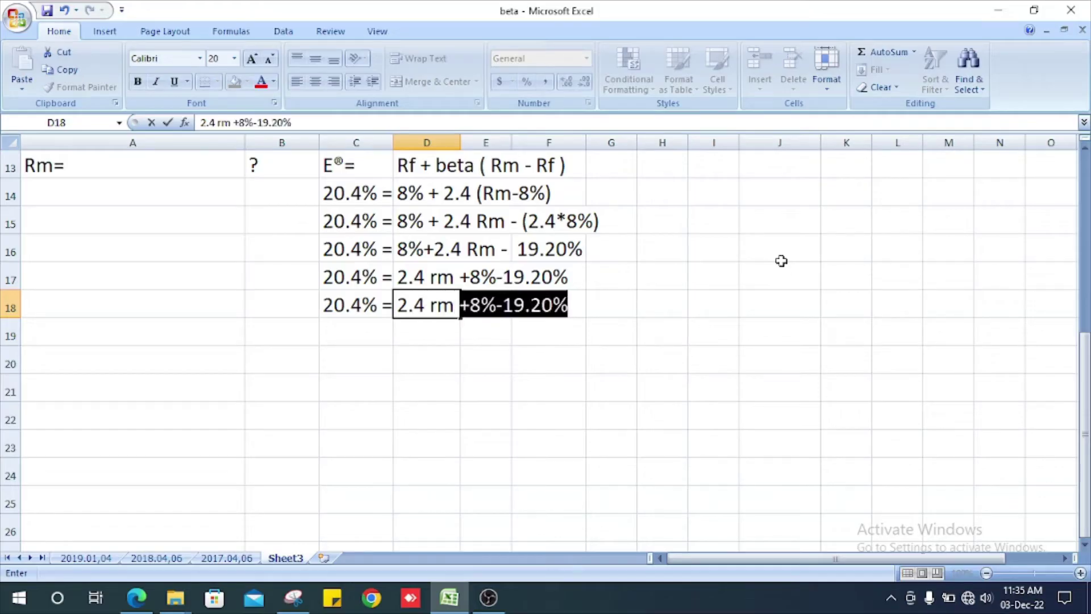
text(+)
text(1)
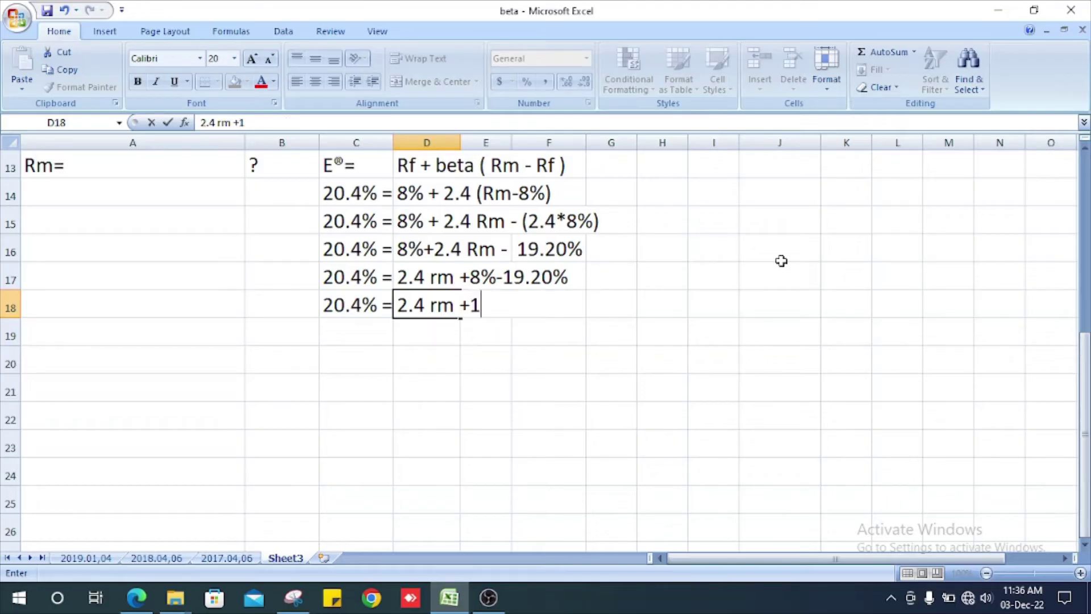
text(1.20%)
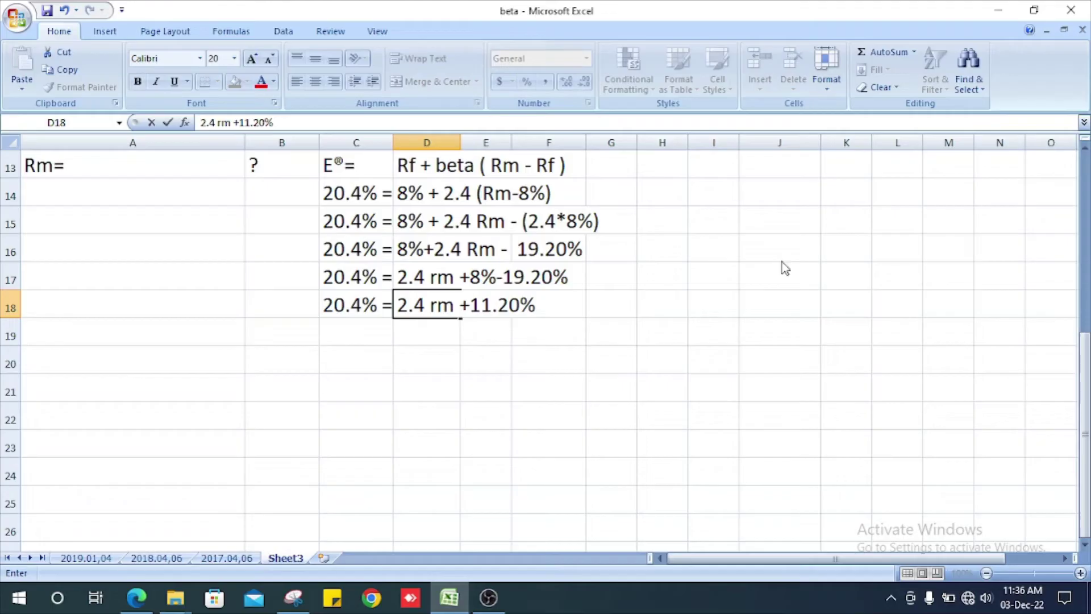
key(ctrl+Return)
Check the combined constants by calculating =8%-19.20% in the helper cell I16
key(Right)
key(Right)
key(Right)
key(Right)
key(Up)
key(Right)
key(Up)
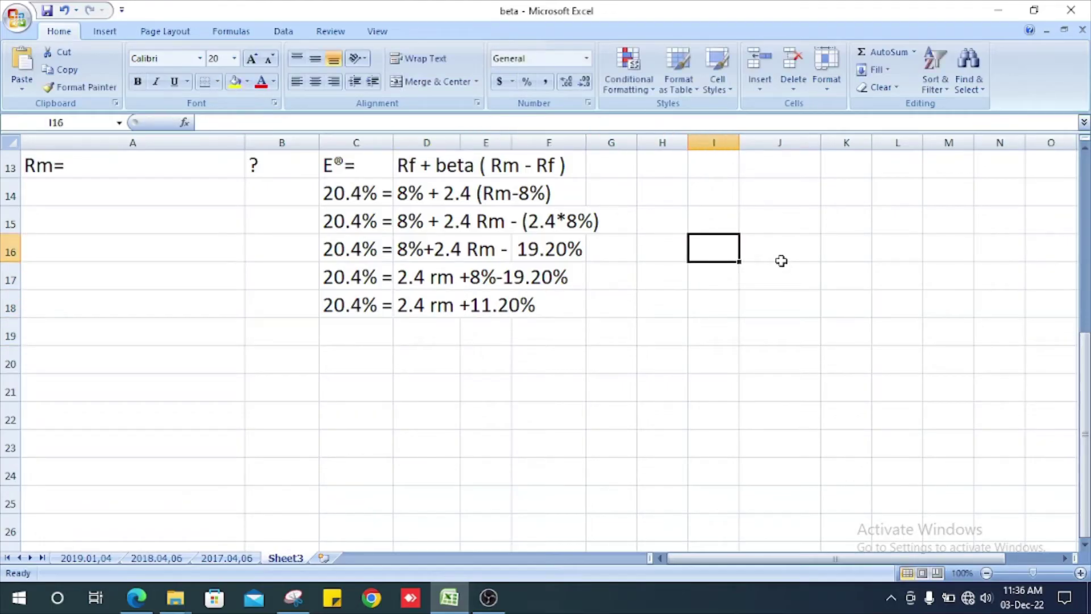
text(+)
key(Escape)
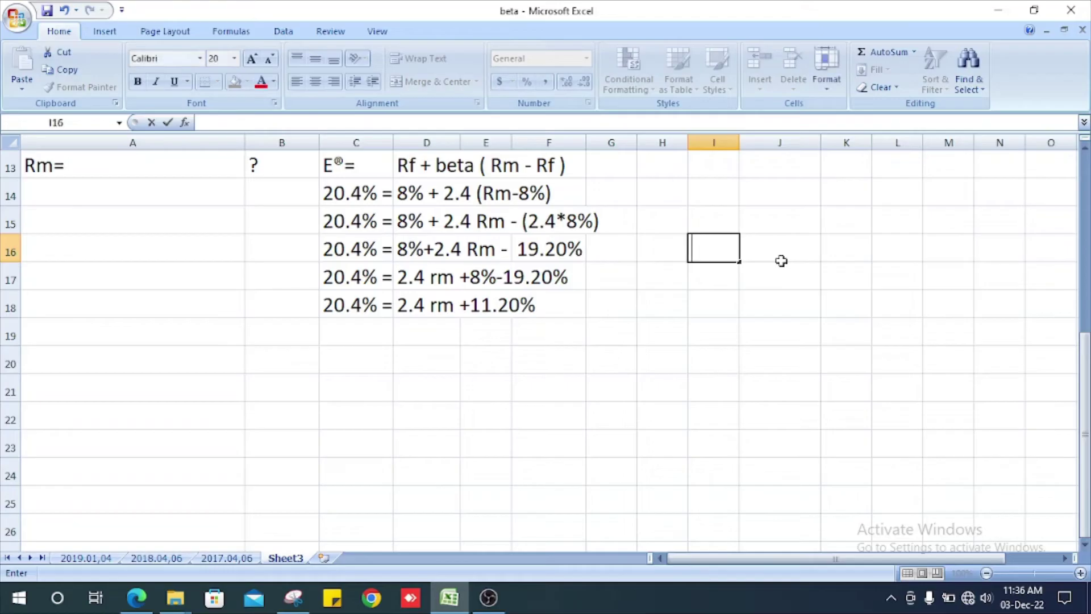
text(=8)
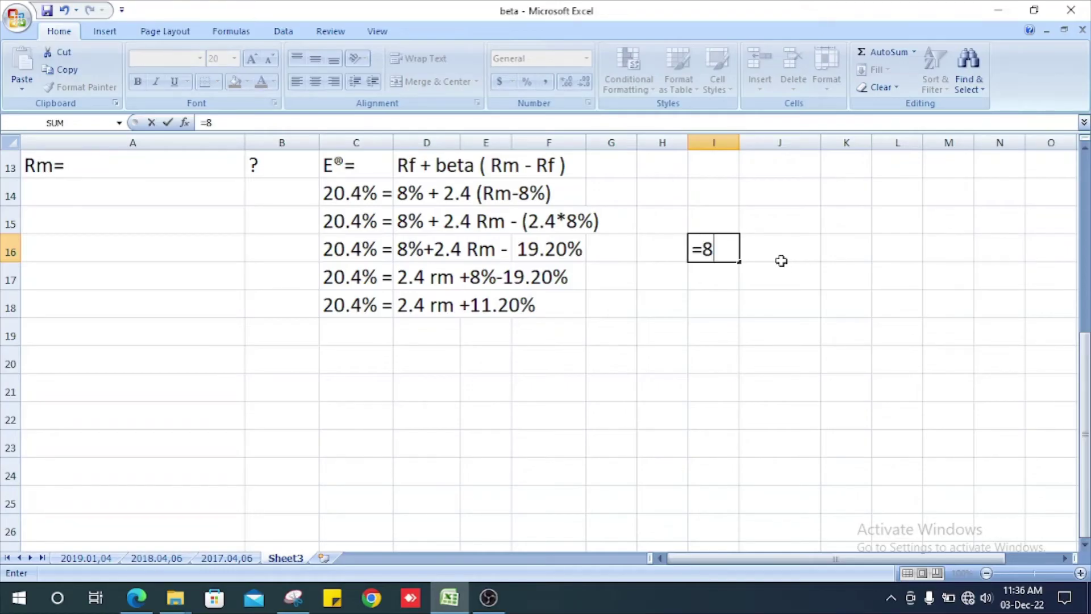
text(*)
key(BackSpace)
text(%-19.20)
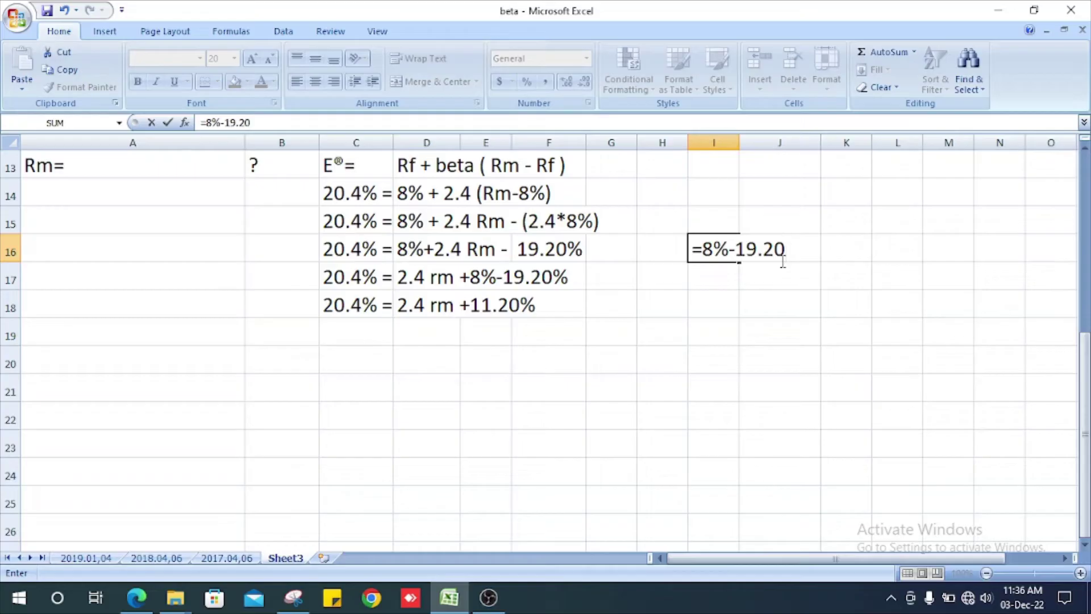
text(%)
key(Return)
click(783, 260)
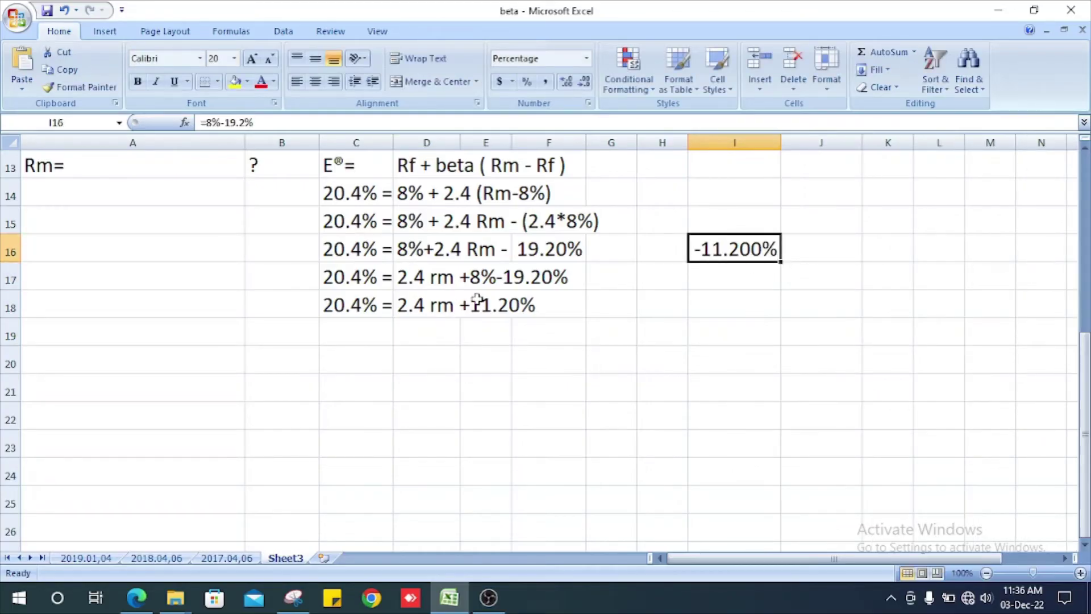
Correct the sign in D18 so the right side reads "2.4 rm -11.20%"
click(475, 303)
click(514, 333)
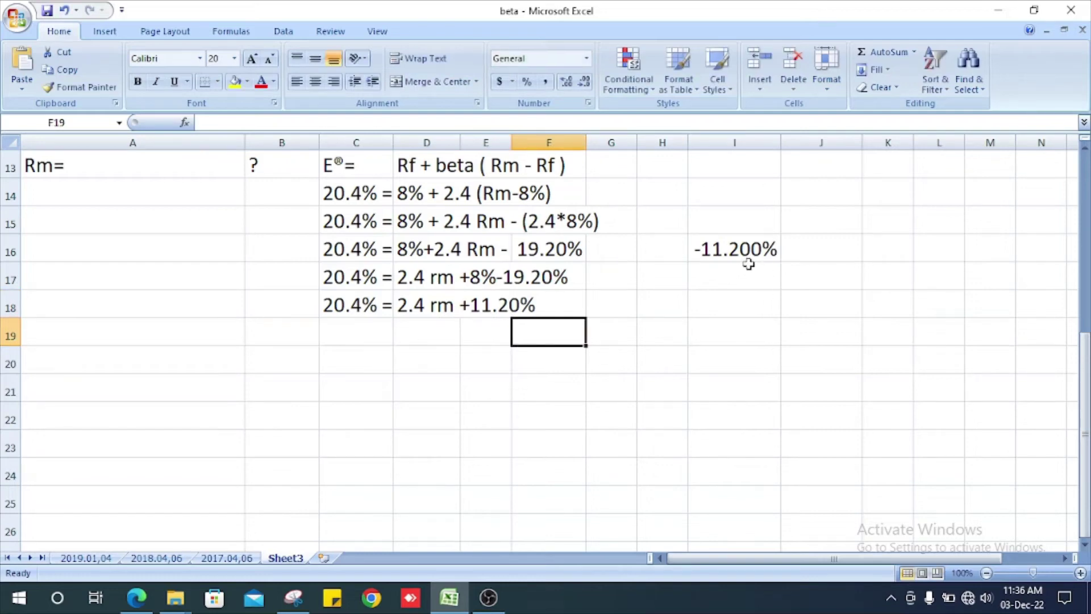
click(430, 310)
double_click(432, 305)
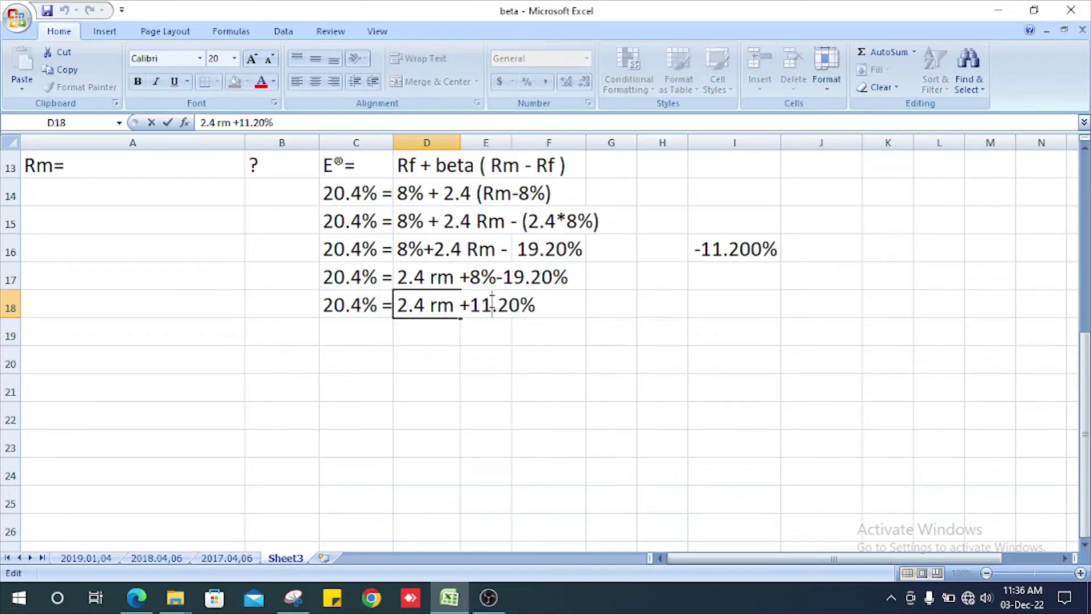
click(472, 305)
key(BackSpace)
text(-)
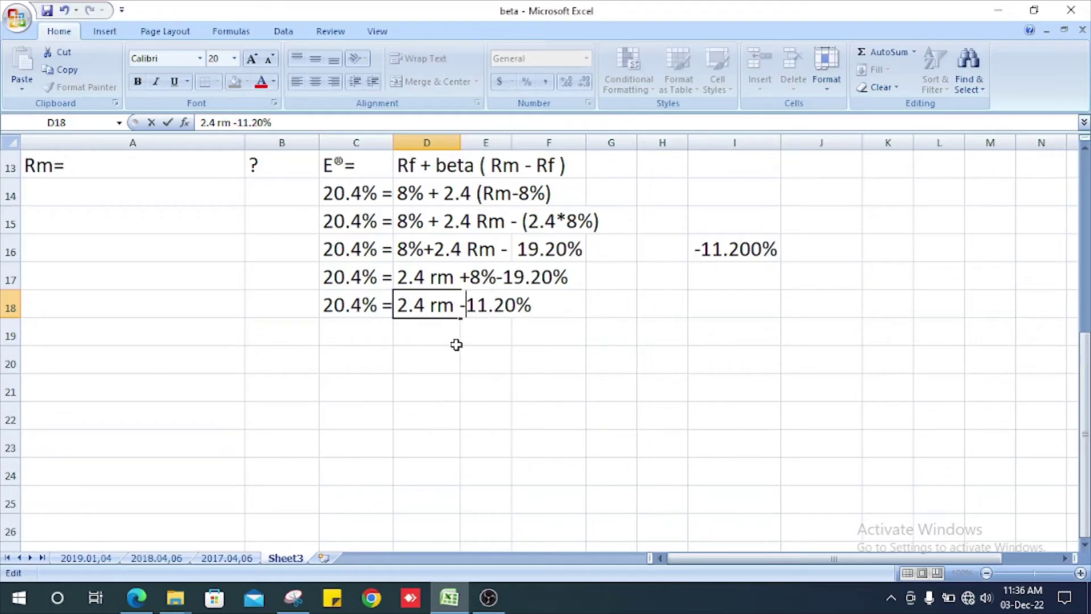
key(Return)
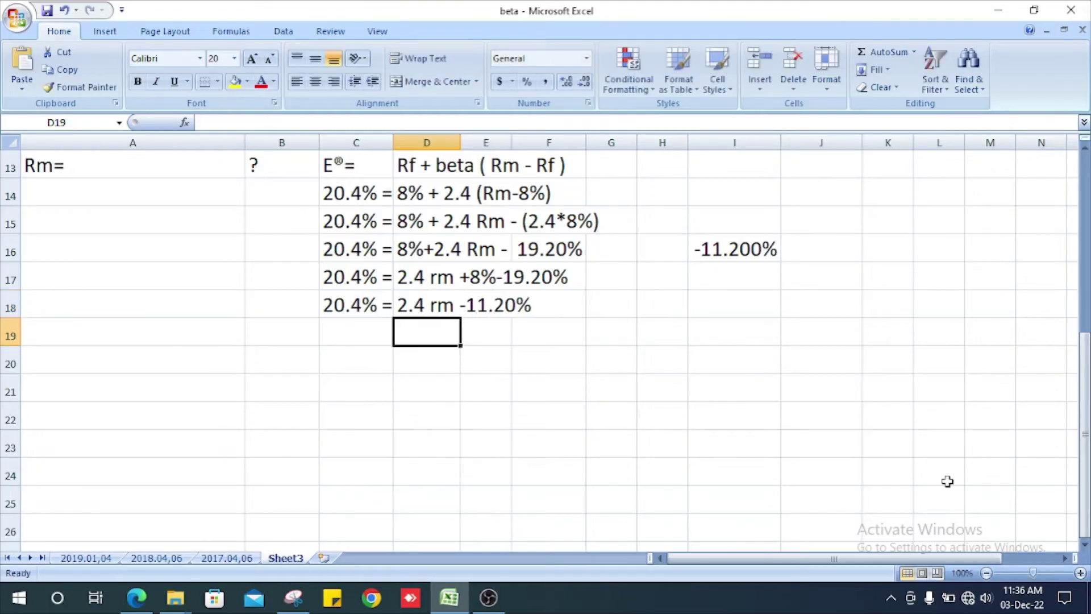
Clear the helper calculation from I16 and return to cell C19
click(892, 434)
click(591, 339)
key(Left)
key(Left)
key(Left)
key(Left)
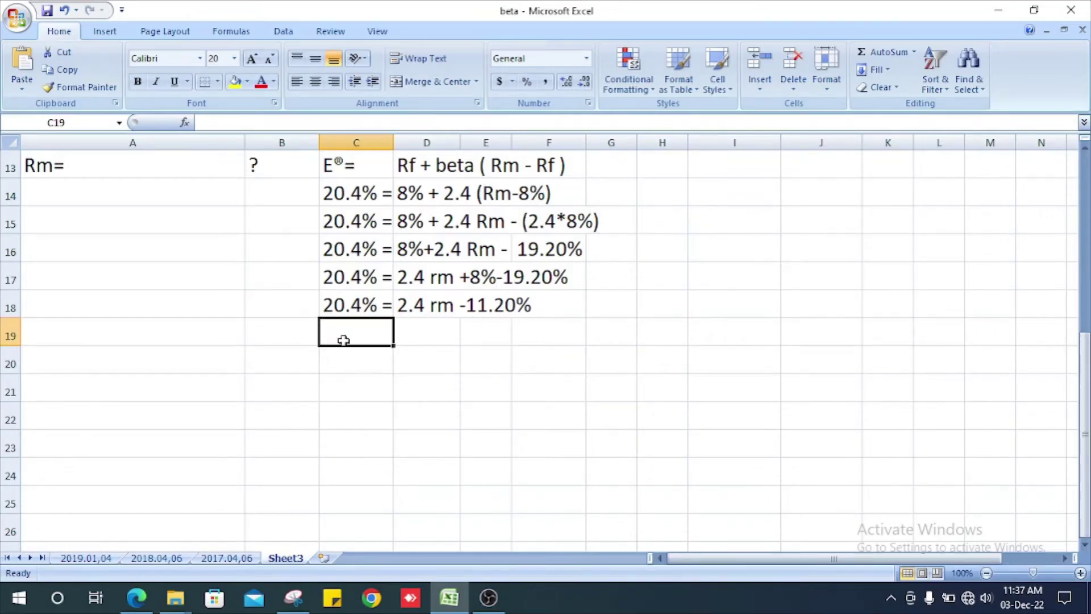
Enter the new left side "20.4%+11.20%" in C19 and widen column C to fit it
text(2.)
key(BackSpace)
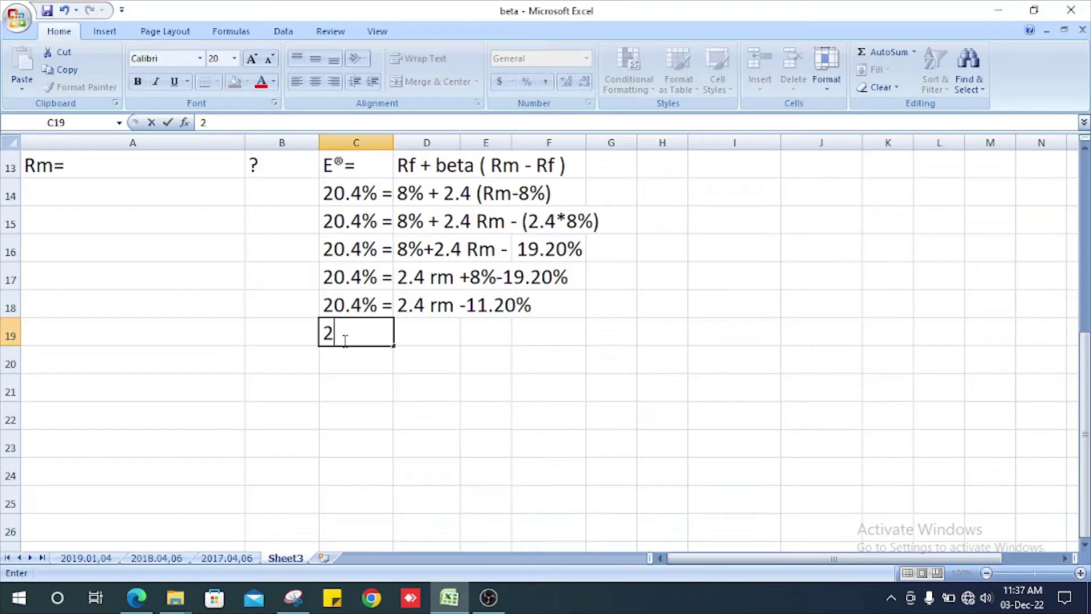
text(0.4%)
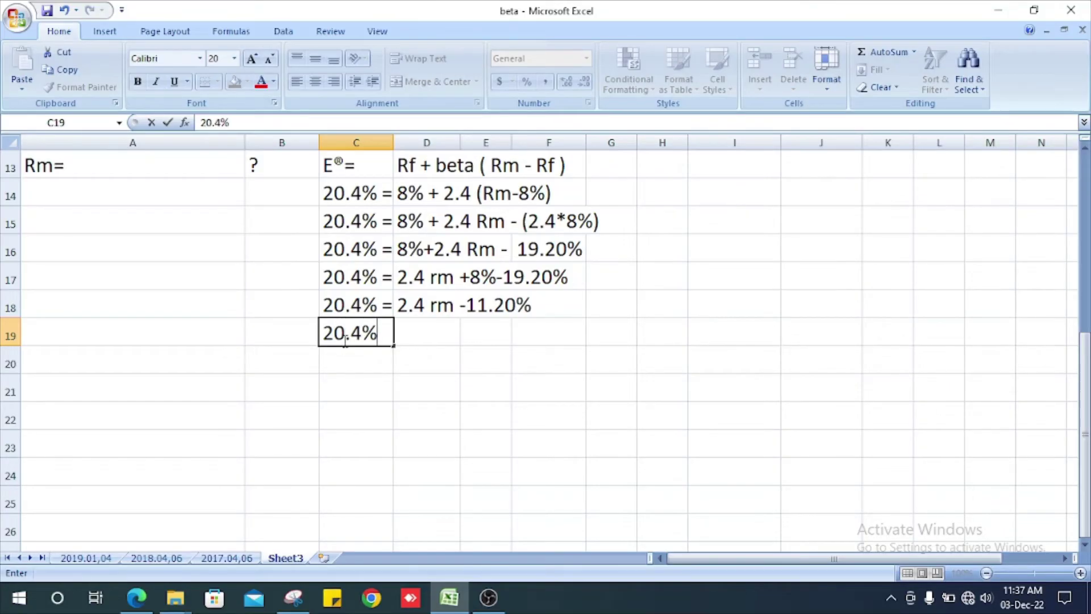
text(+11.20%)
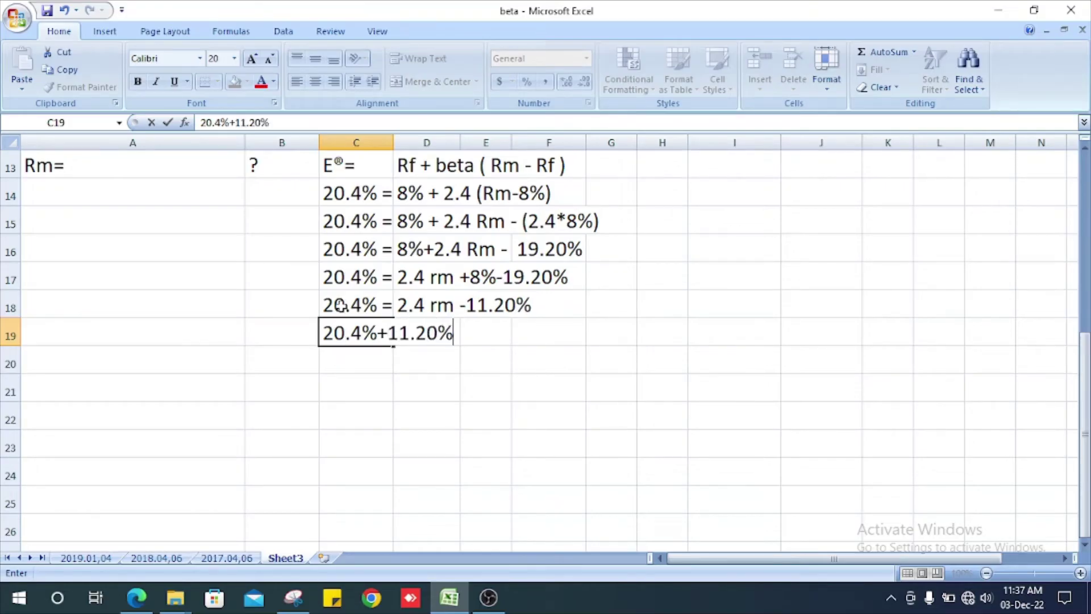
key(Return)
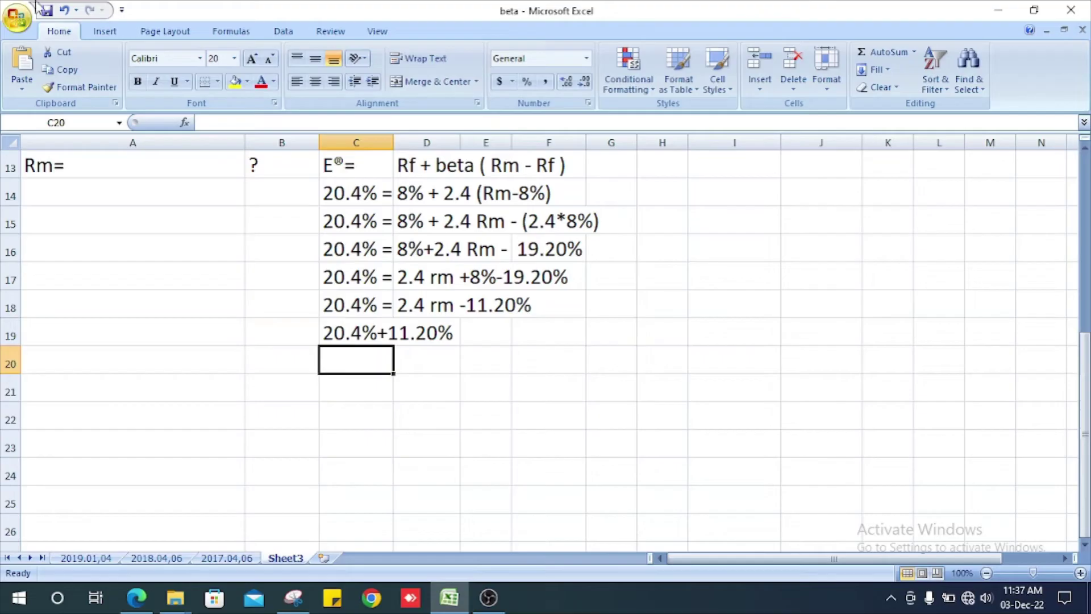
double_click(393, 142)
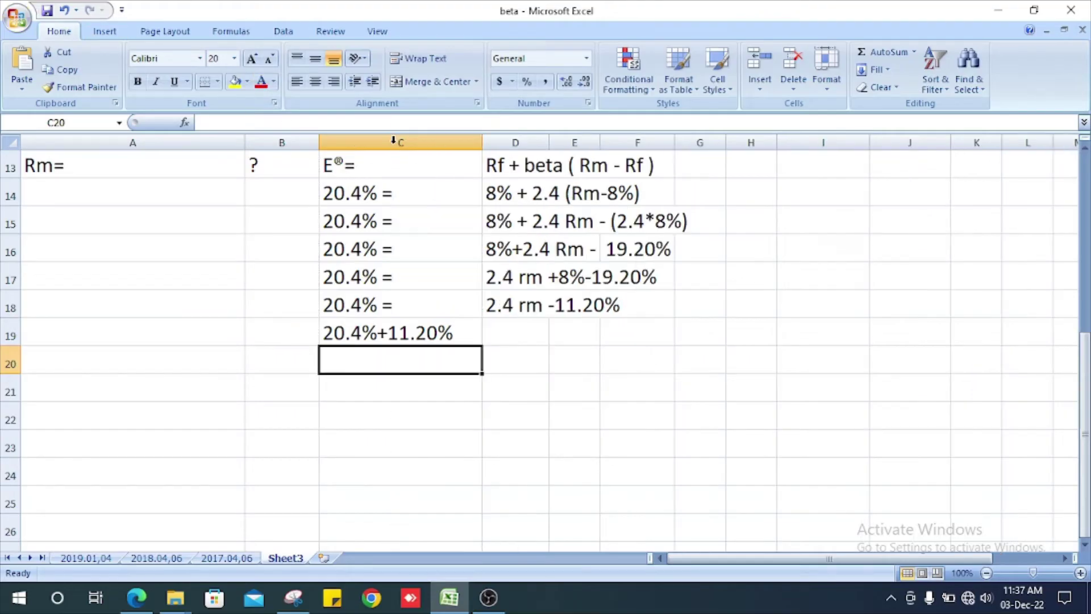
Complete the row 19 equation by appending " =" to C19 and entering "2.4 rm" in D19
double_click(471, 341)
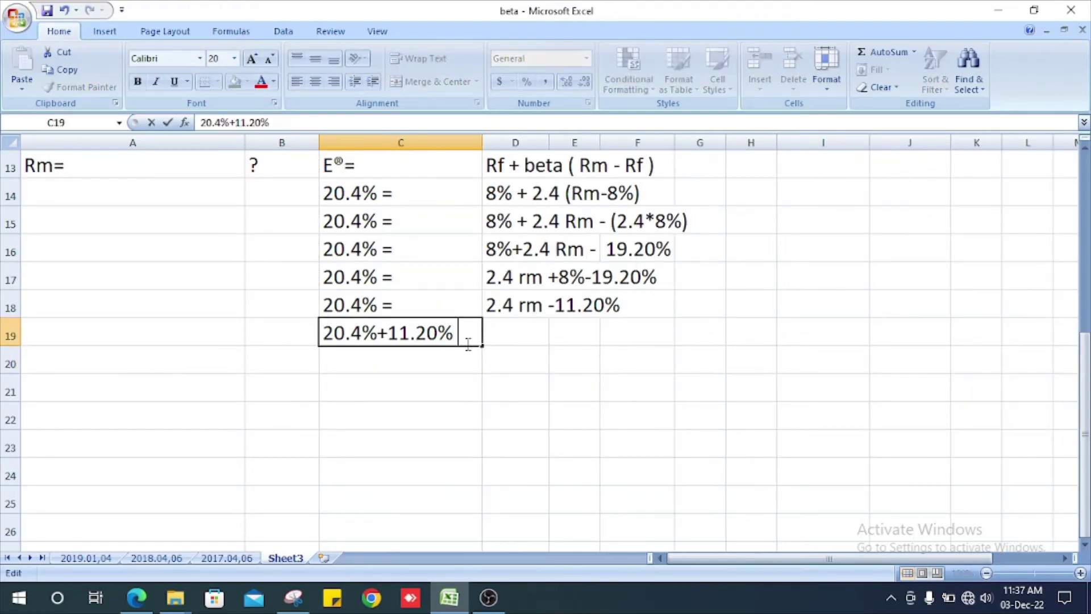
text(+)
key(BackSpace)
text(=)
key(Tab)
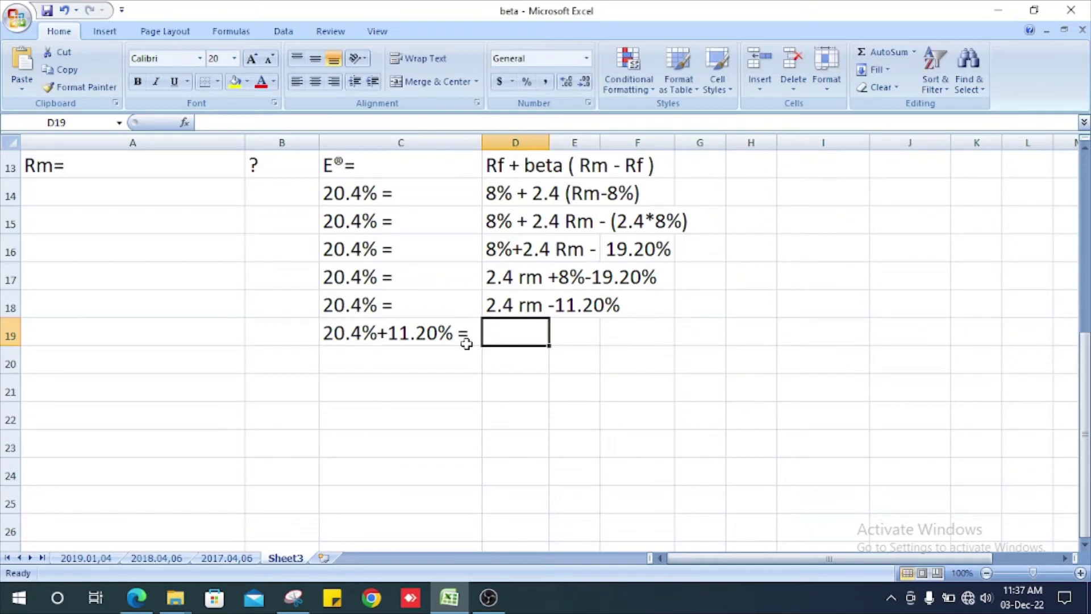
text(2.4 rm)
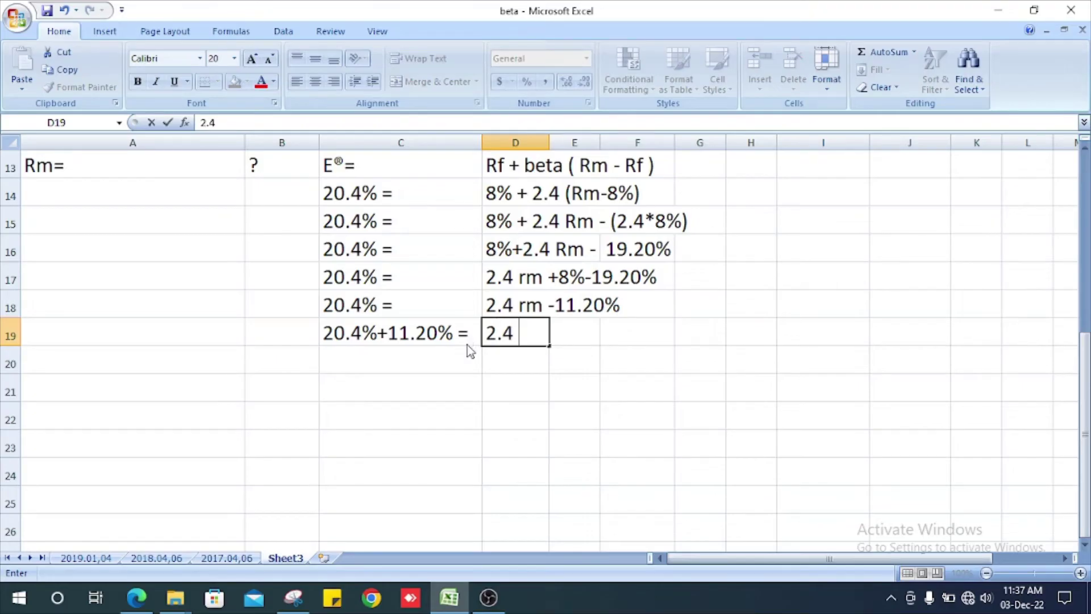
Copy the left side "20.4%+11.20% =" from C19 into C20
click(467, 349)
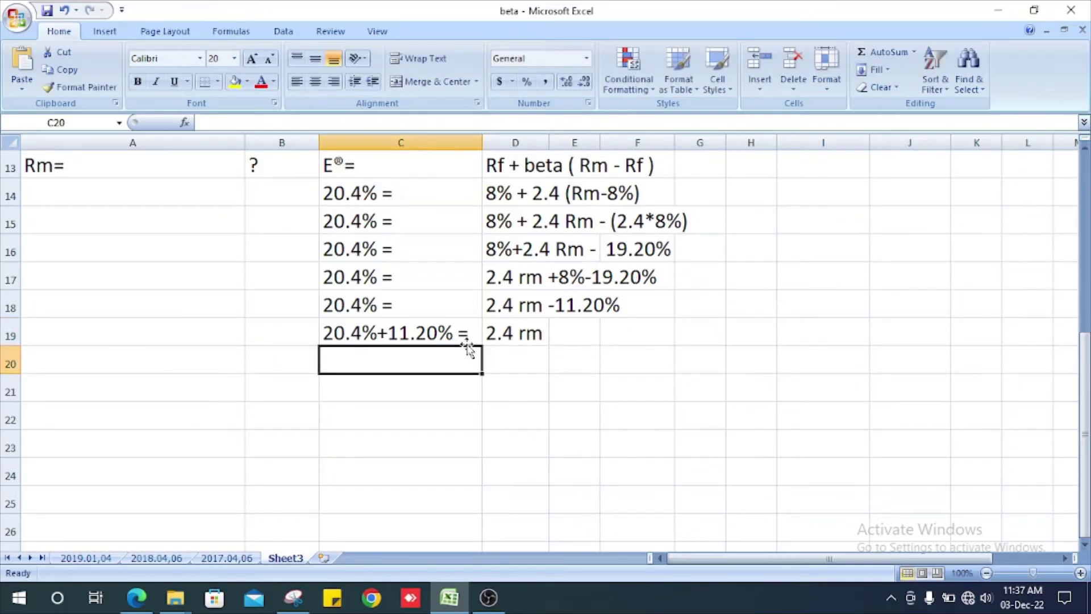
text(=)
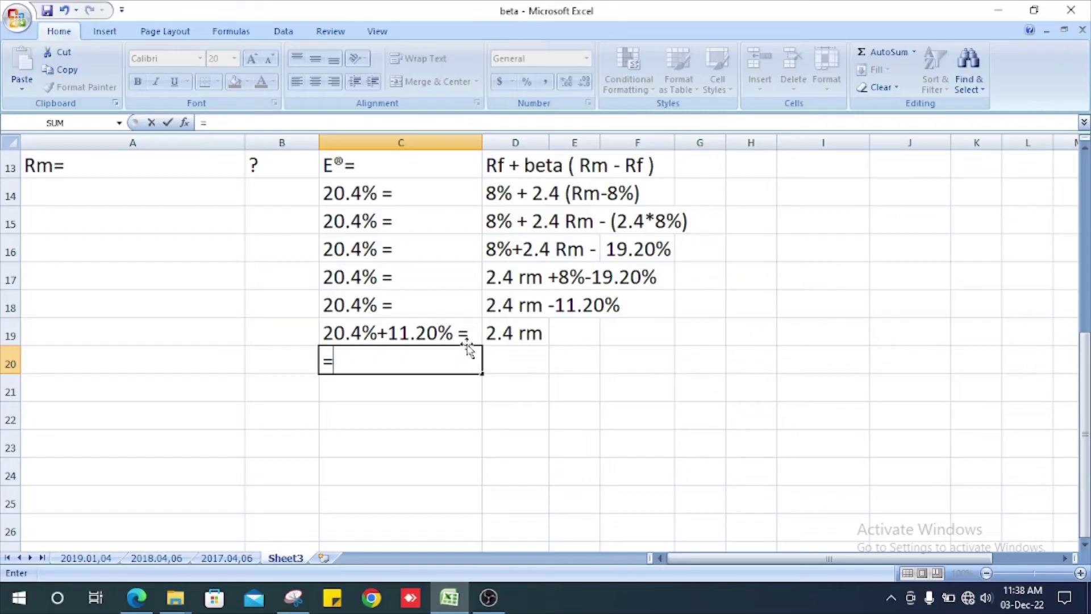
key(Escape)
key(Up)
key(ctrl+c)
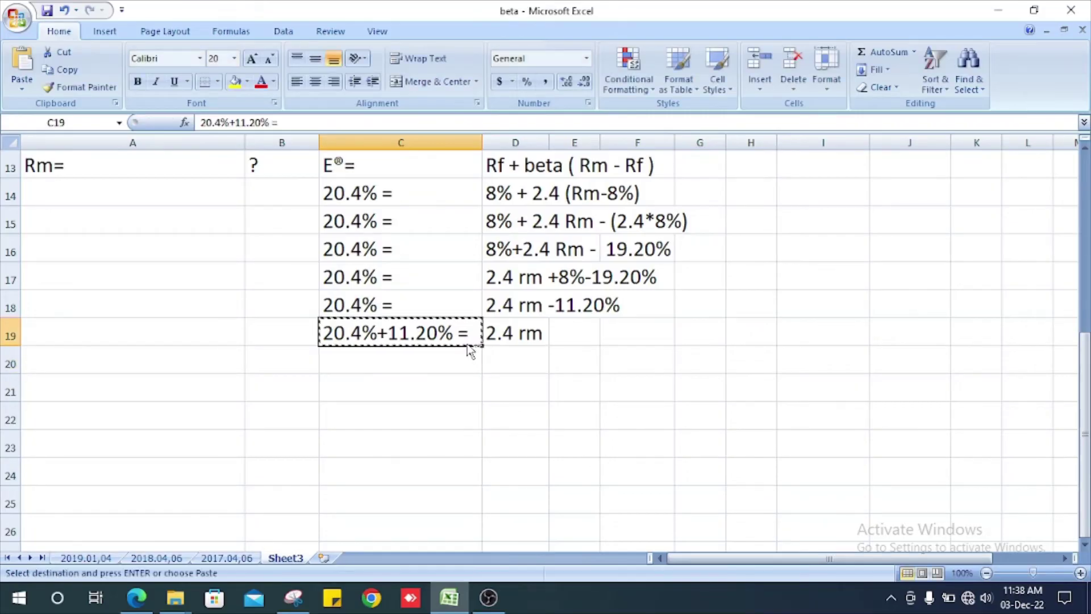
key(Down)
key(ctrl+v)
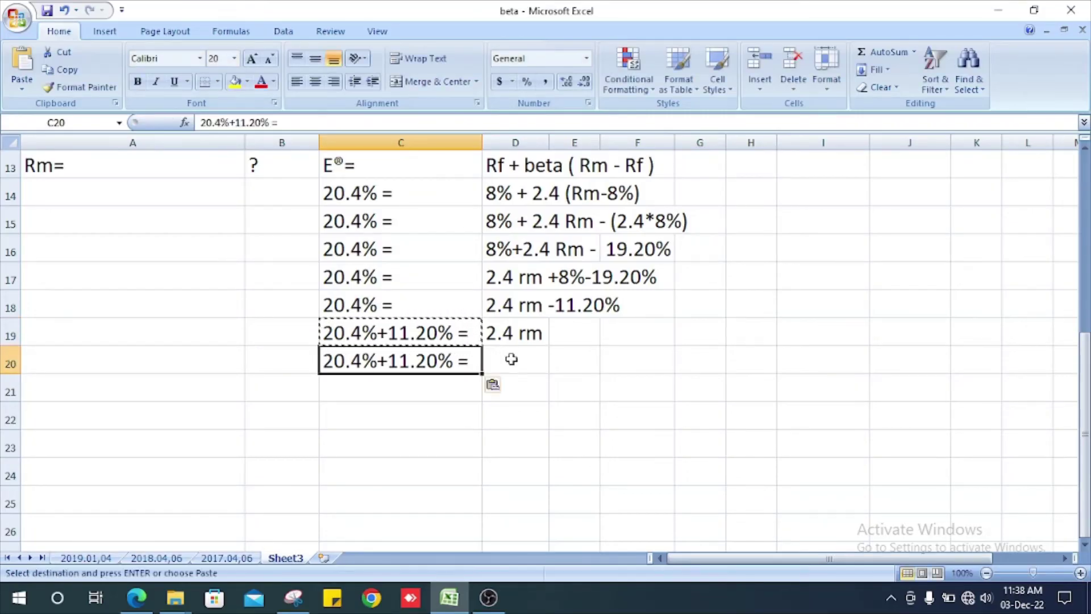
Remove the trailing equals sign in C20 and turn the text into the formula =20.4%+11.20%
drag(452, 358, 523, 363)
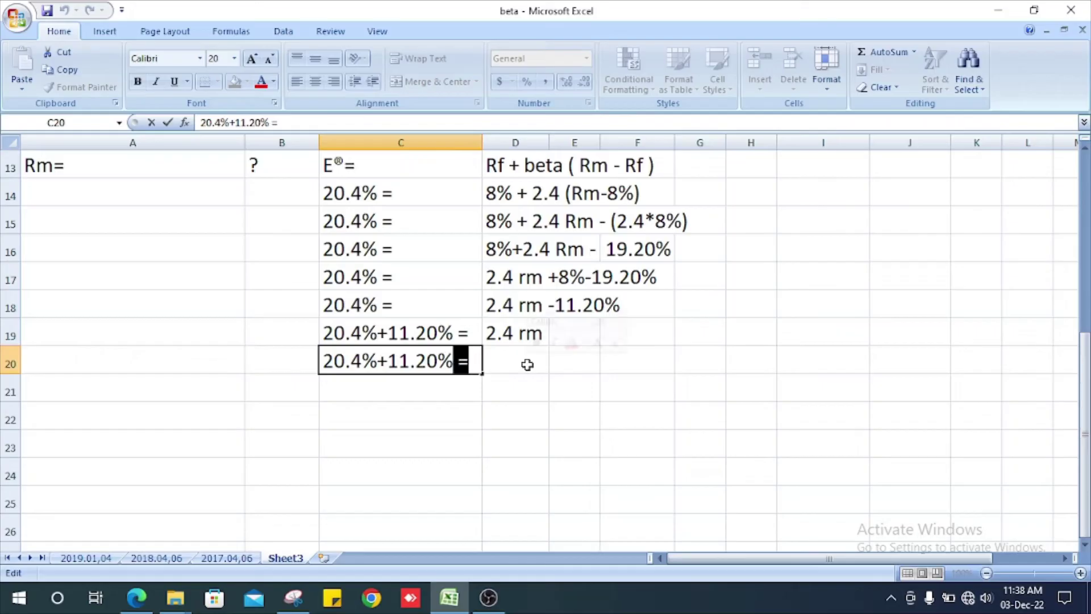
key(BackSpace)
key(Left)
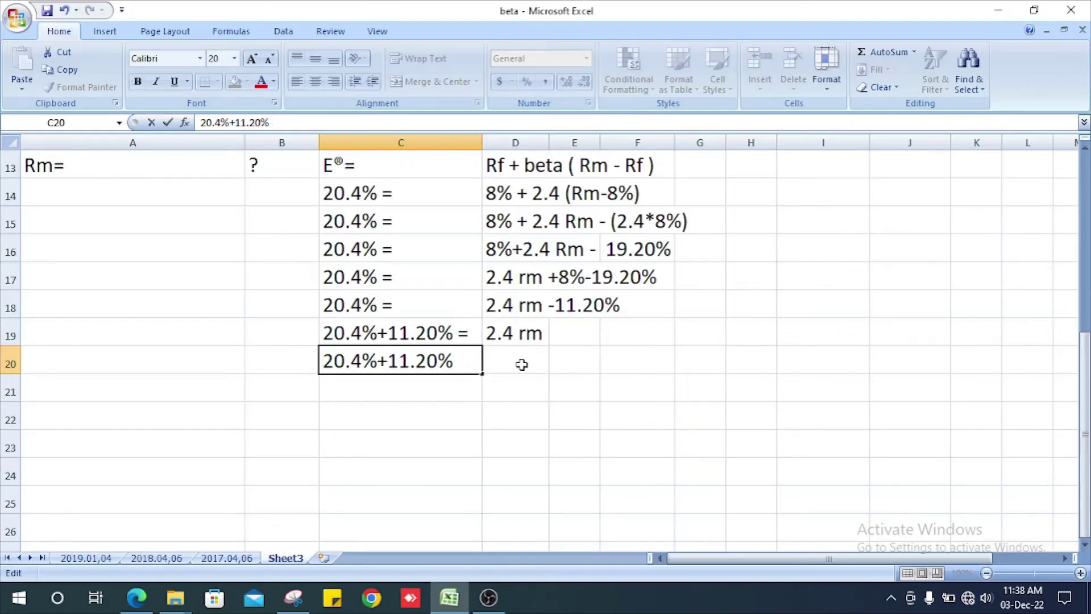
text(=)
key(Return)
key(Up)
Enter "2.4 rm" in D20 as the right side of the equation
click(522, 364)
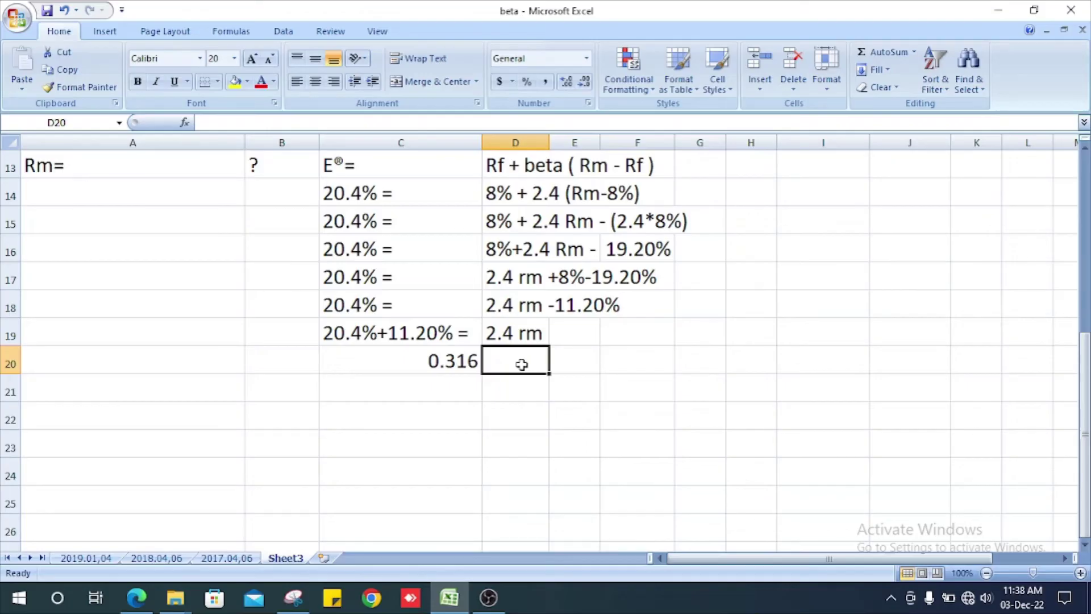
text(2.)
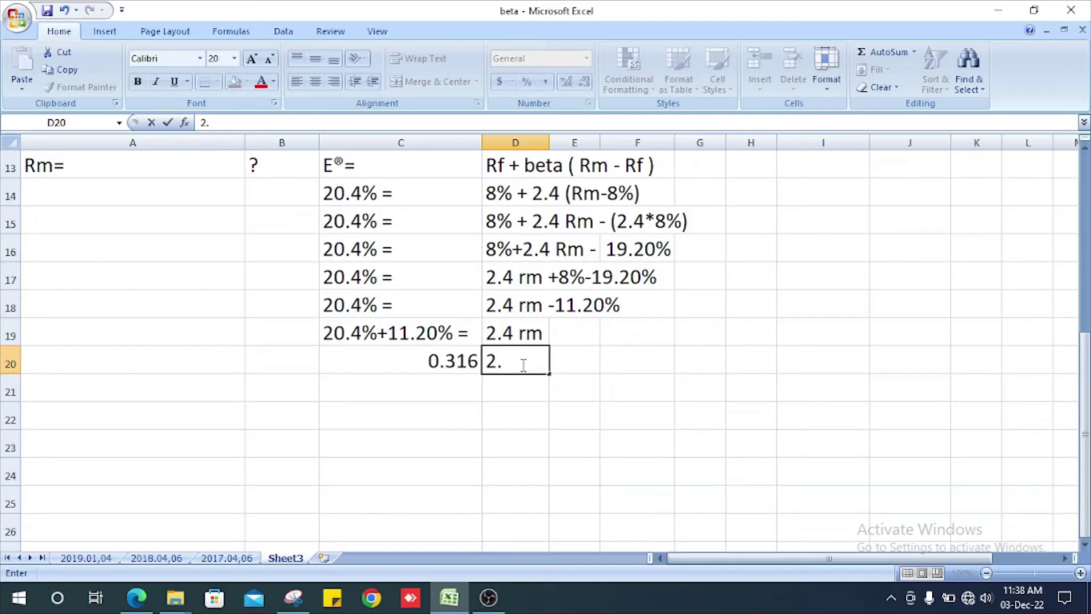
text(4 rm)
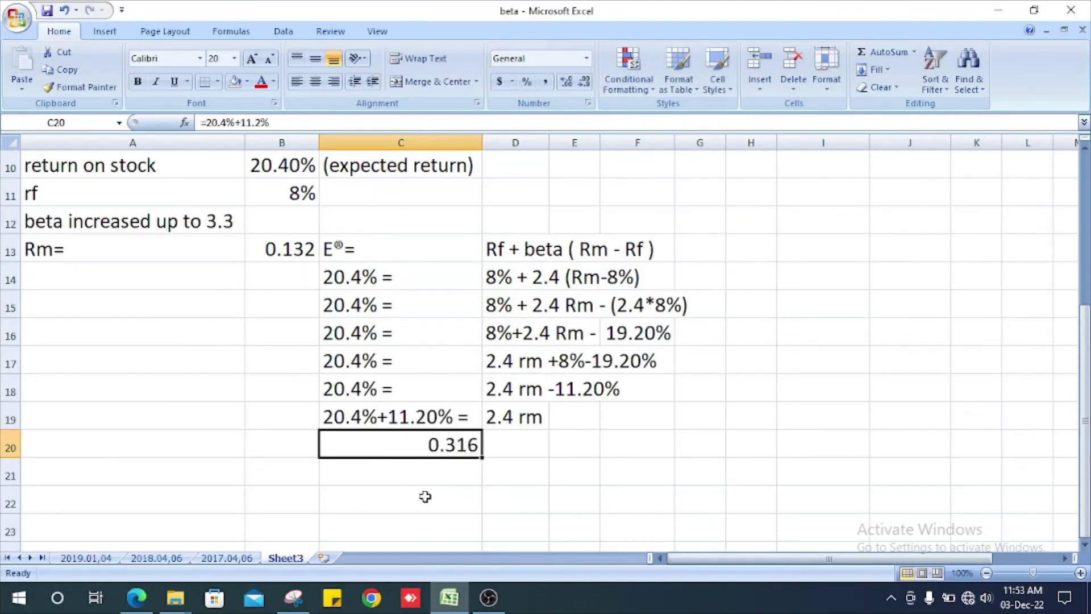
Format the sum in C20 as a percentage with two decimal places
click(535, 85)
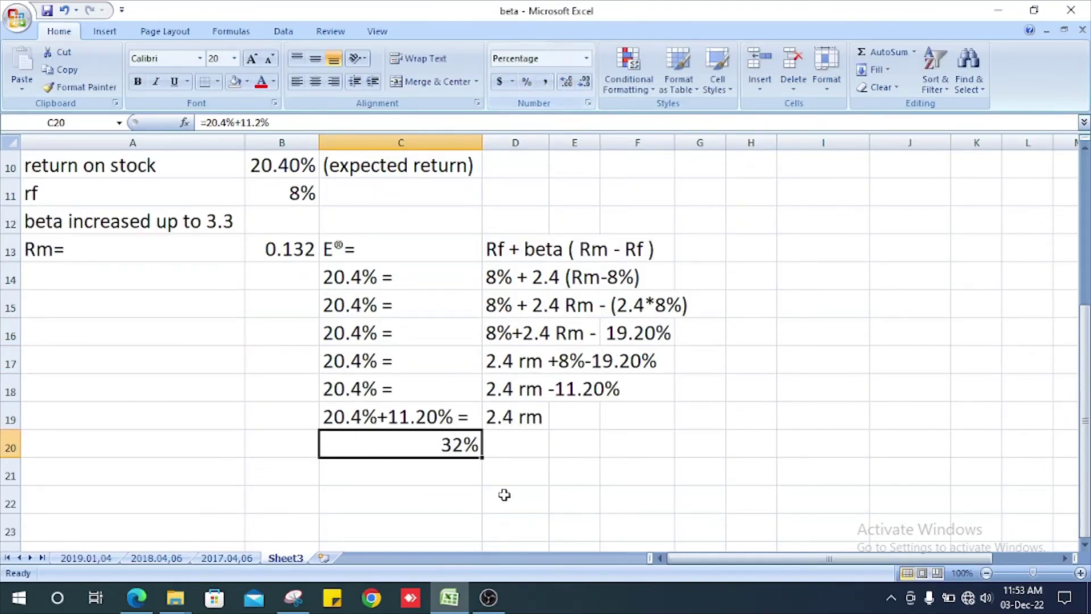
click(572, 85)
click(573, 84)
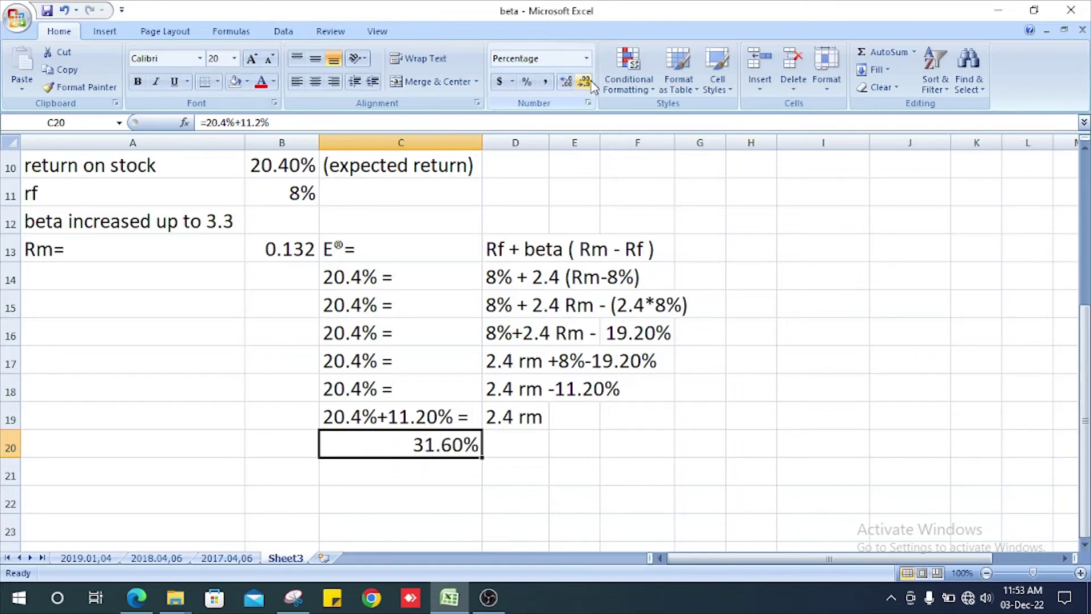
click(591, 84)
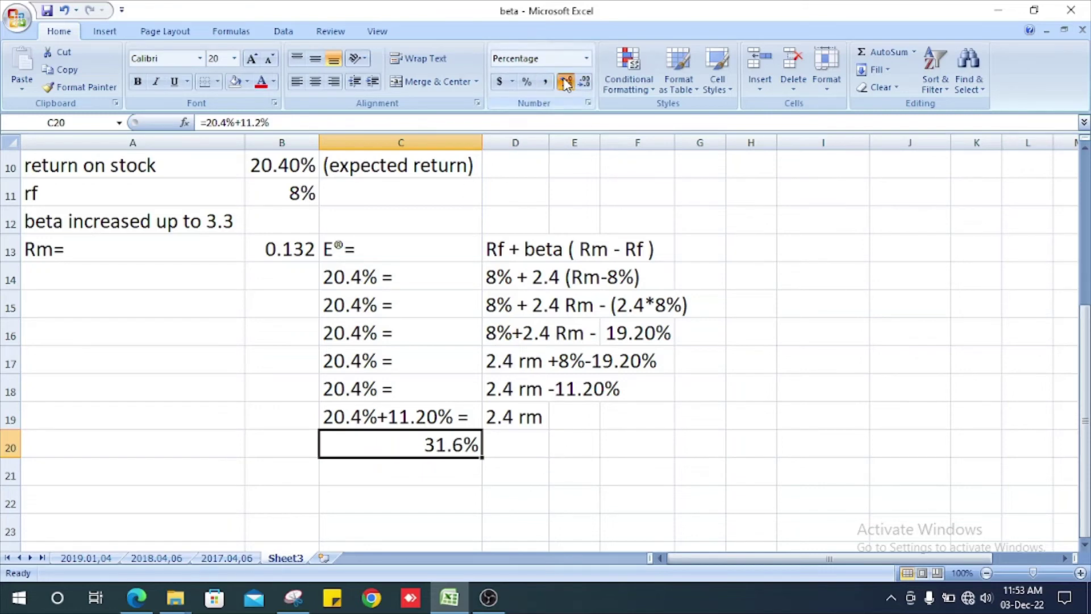
click(566, 84)
Complete the row 20 equation by entering "2.4 Rm" in D20
click(520, 457)
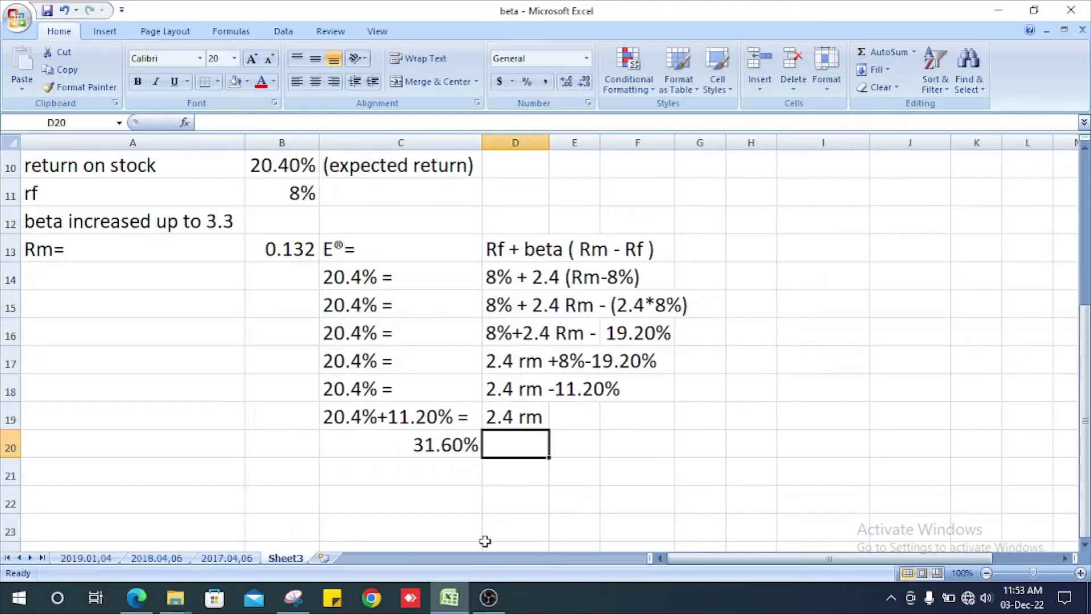
text(2.4)
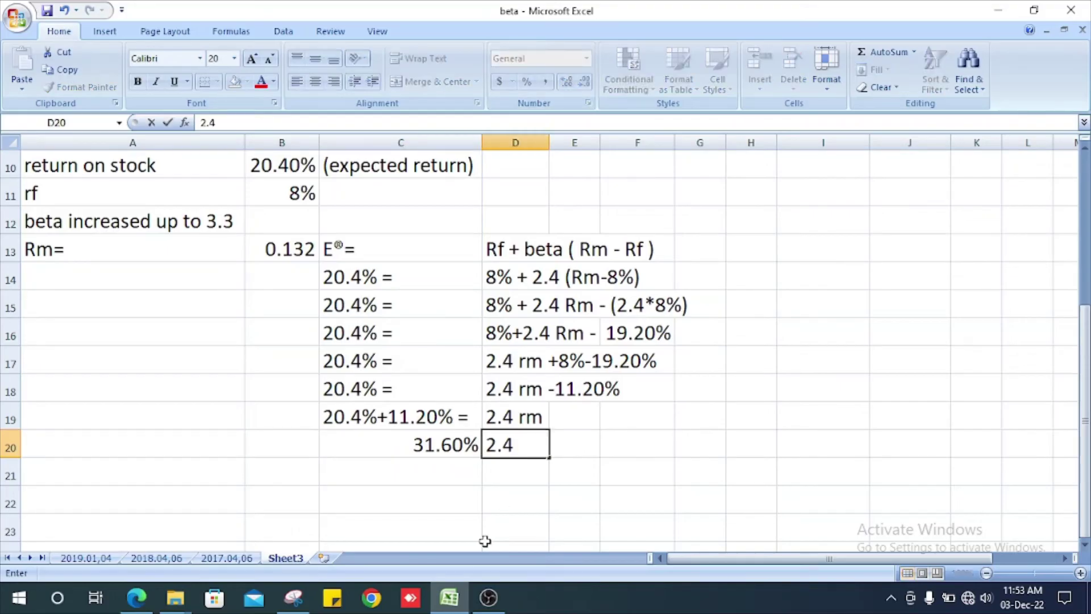
text( Rm\)
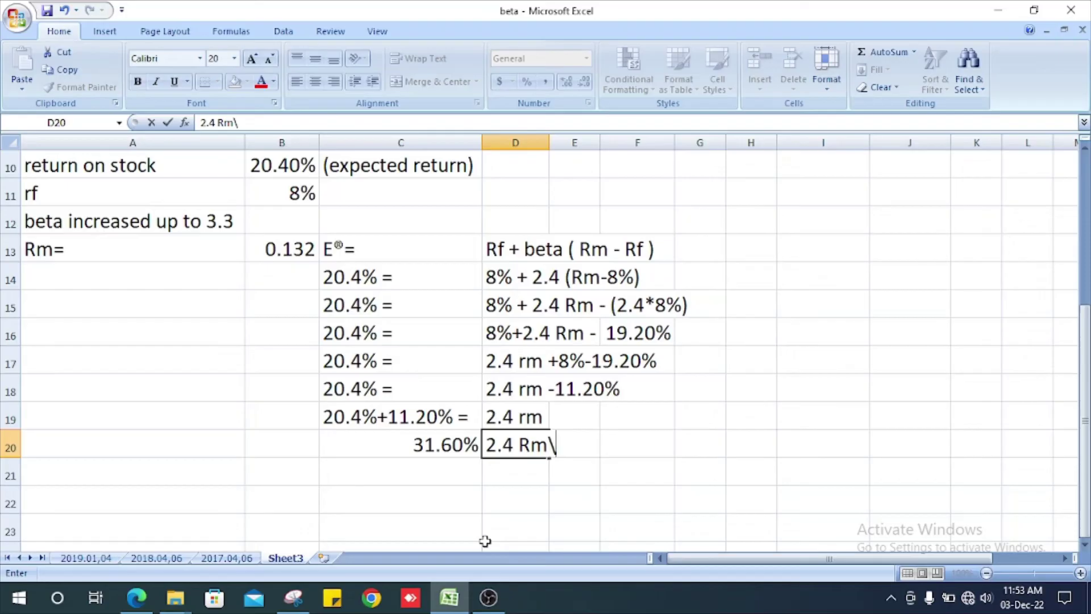
key(Return)
Enter "31.6%/2.4" in C21 and "Rm" in D21 to isolate Rm
key(Left)
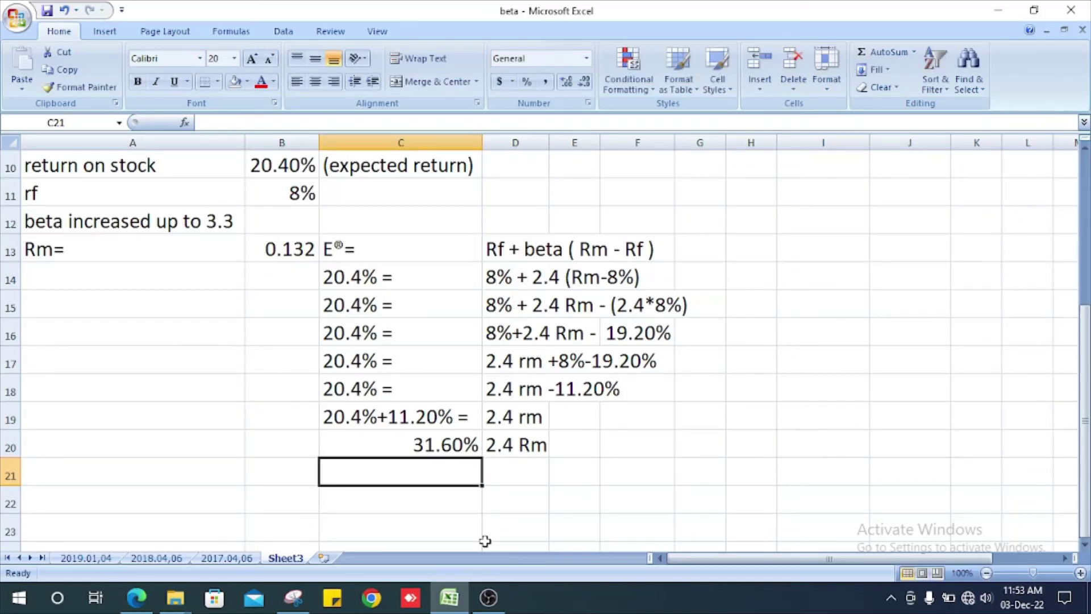
text(31.6)
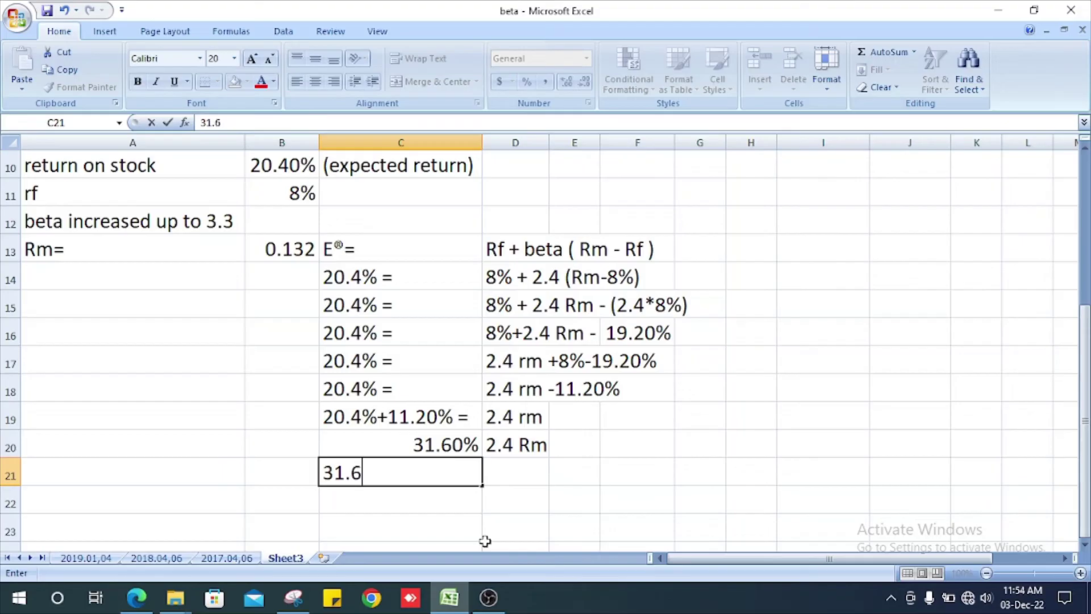
text(%/2.4)
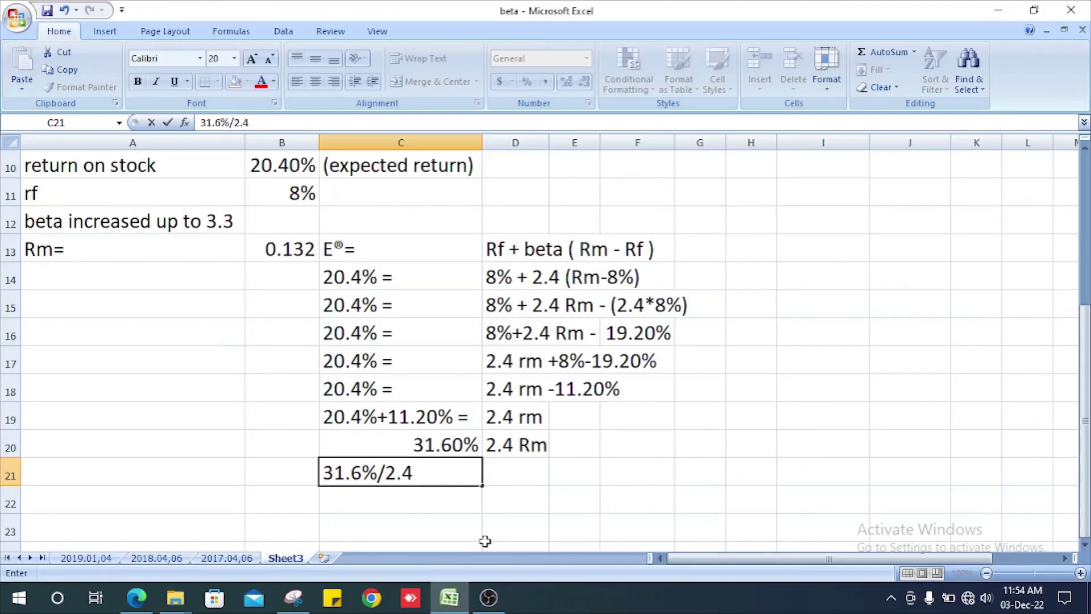
key(Return)
key(Up)
key(Right)
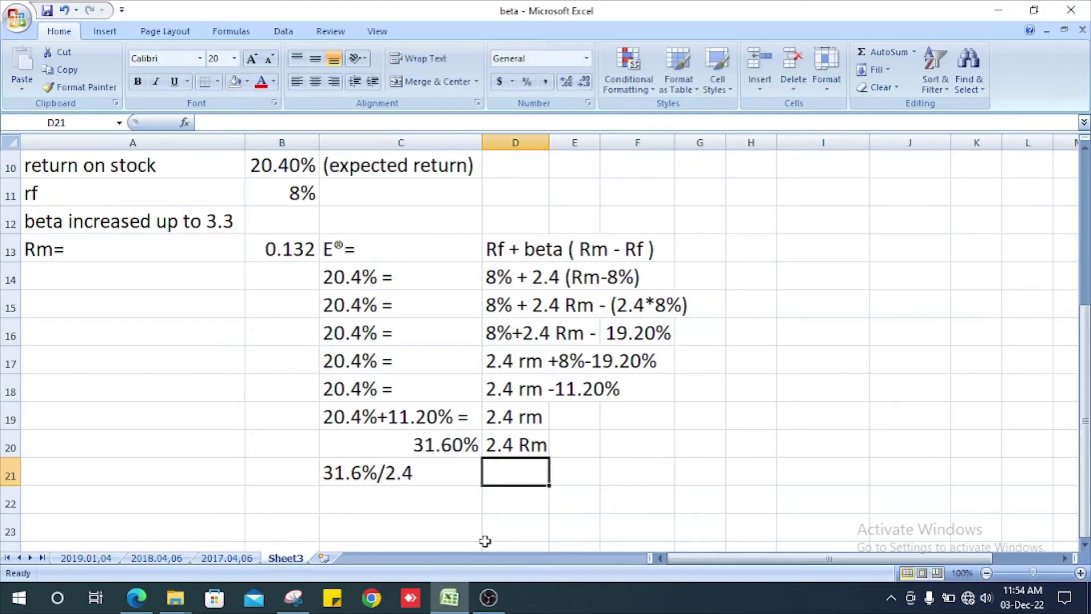
text(Rm)
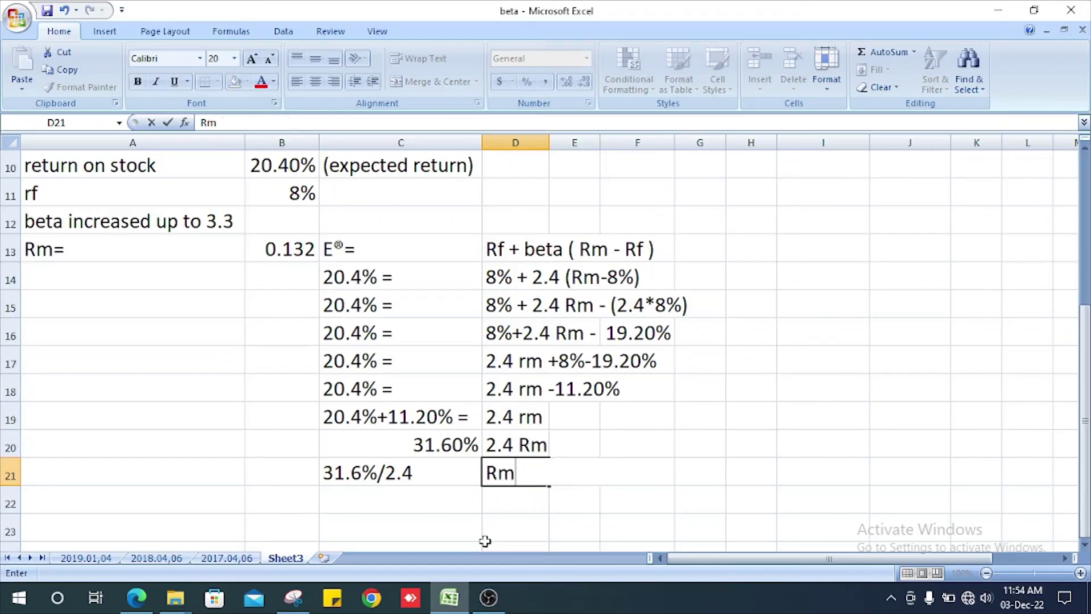
key(Return)
Restate the equation in row 22 with "Rm =" in C22 and "31.6%/2.4" in D22
key(Left)
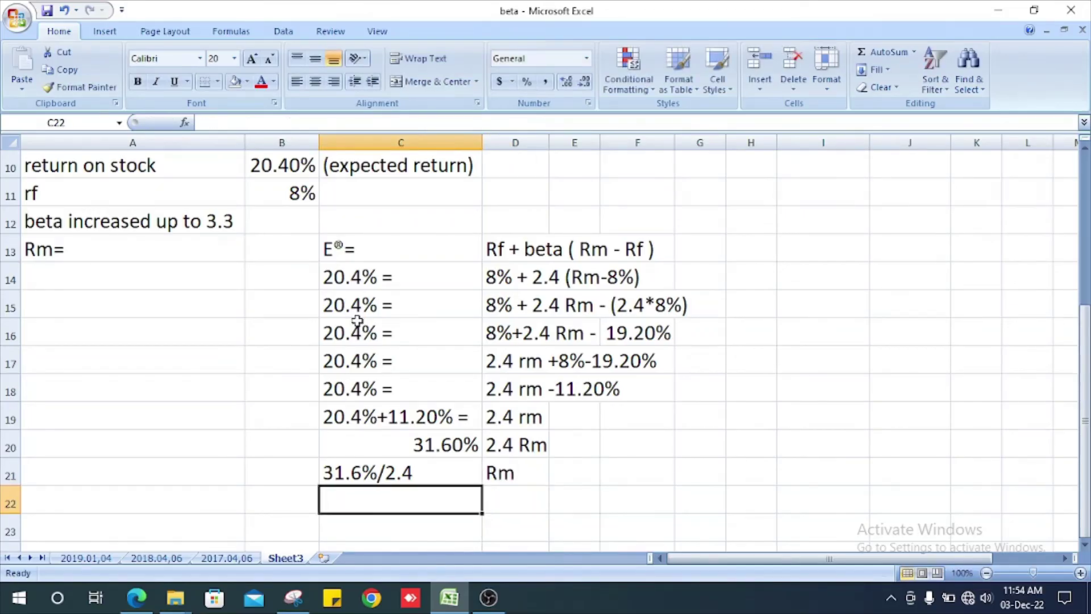
text(Rm)
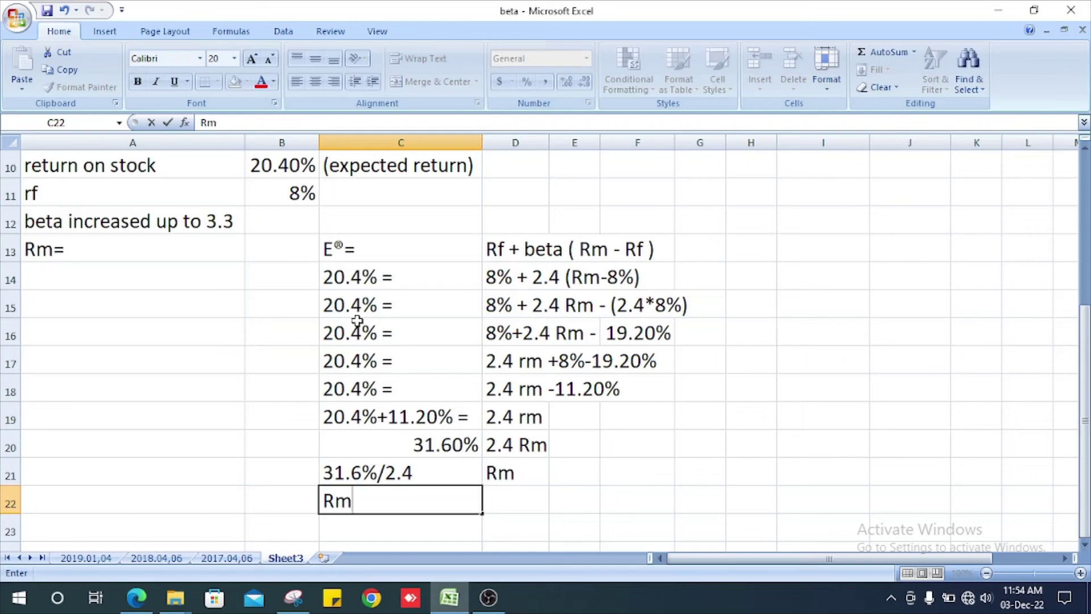
text( =)
key(Tab)
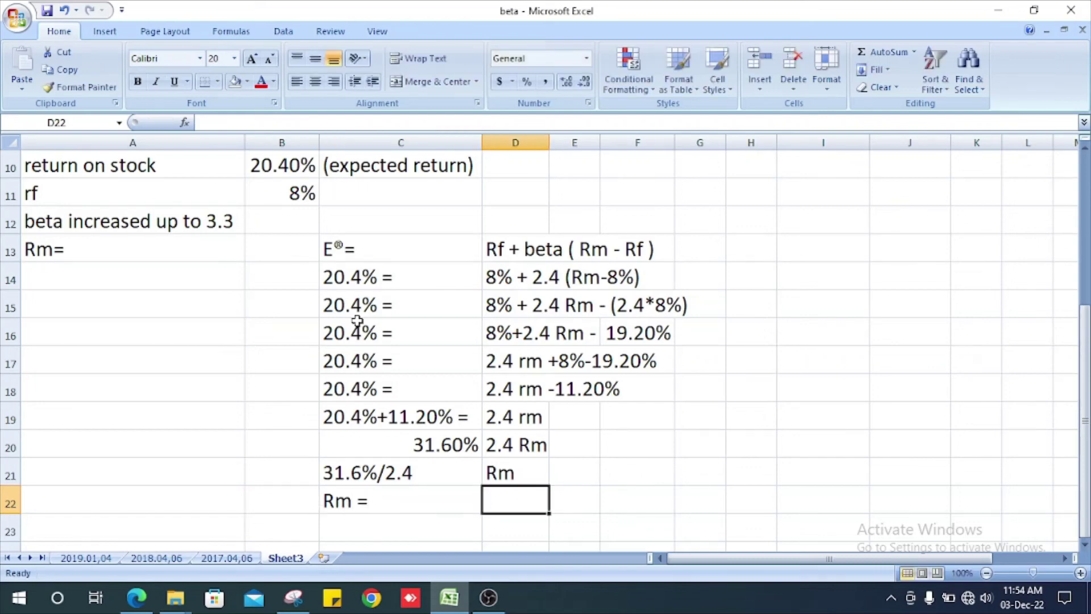
text(3.)
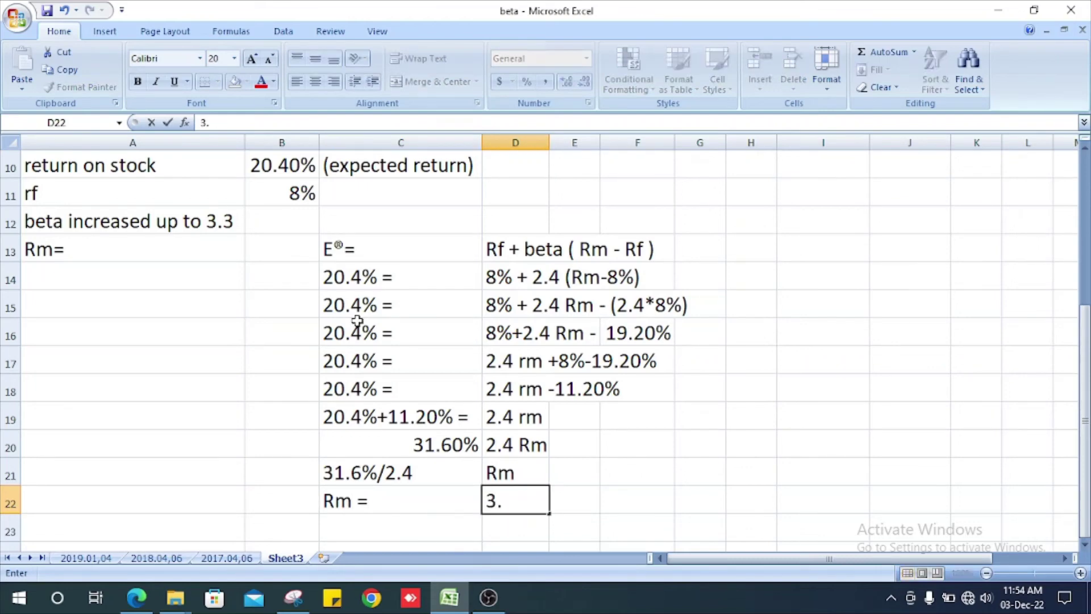
text(1.6%)
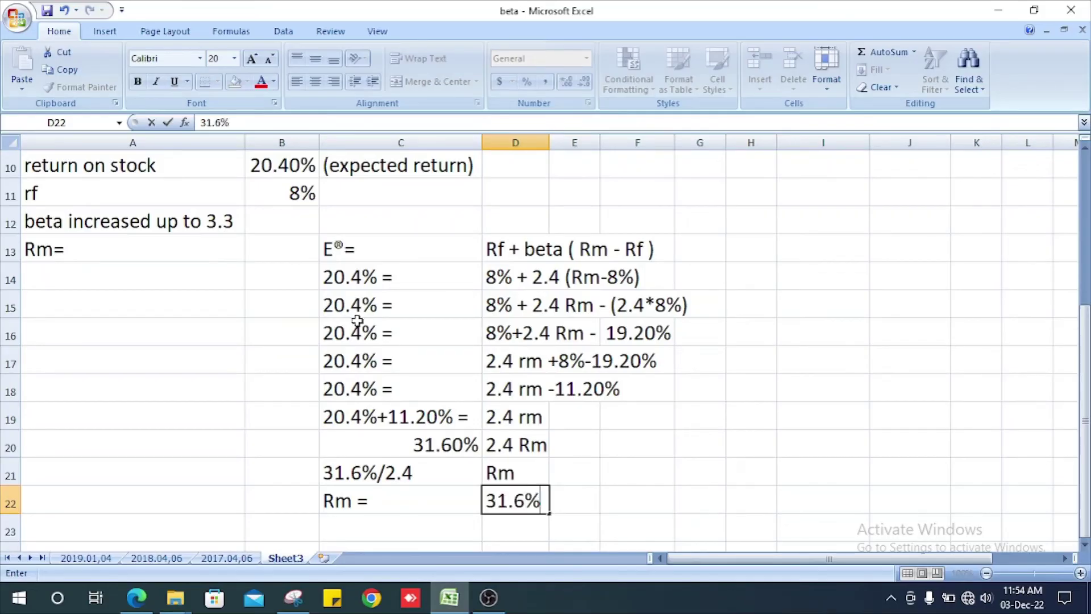
text(/2.4)
key(Return)
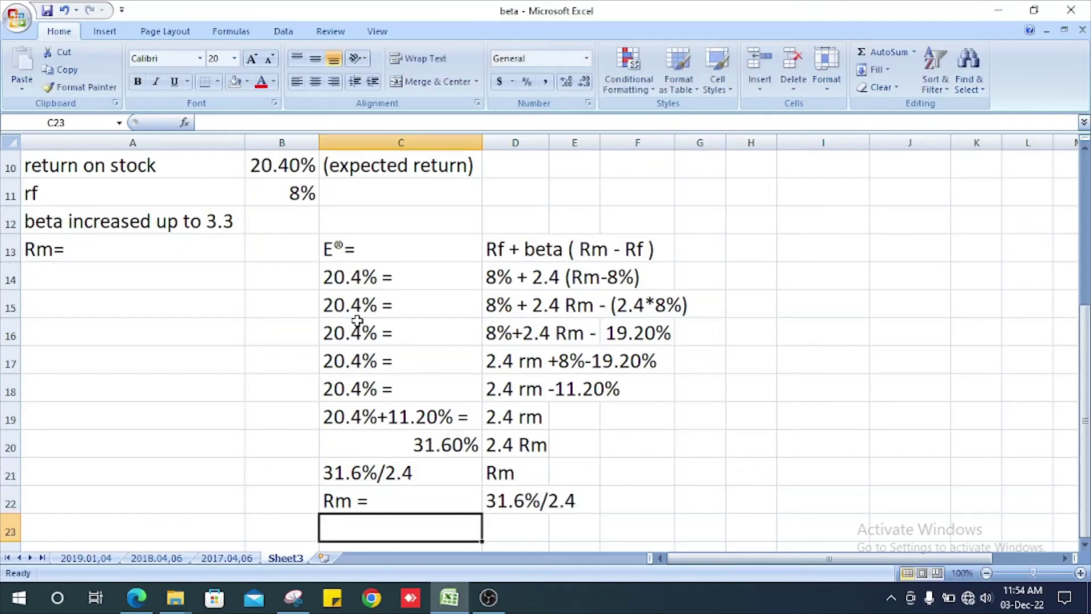
Turn the text in D22 into the formula =31.6%/2.4 so that it calculates Rm
key(Up)
key(Right)
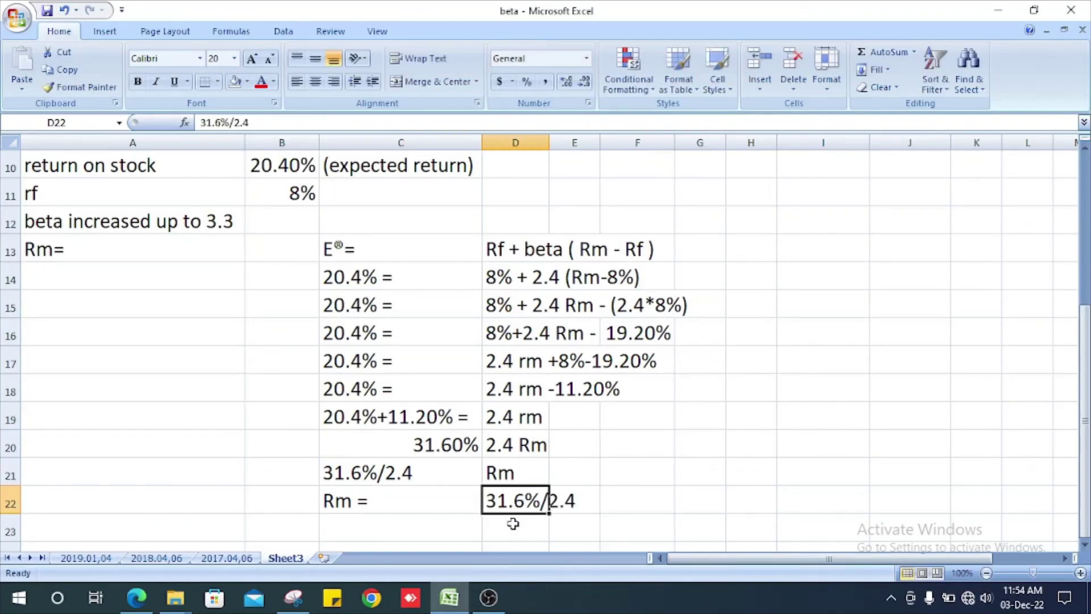
key(F2)
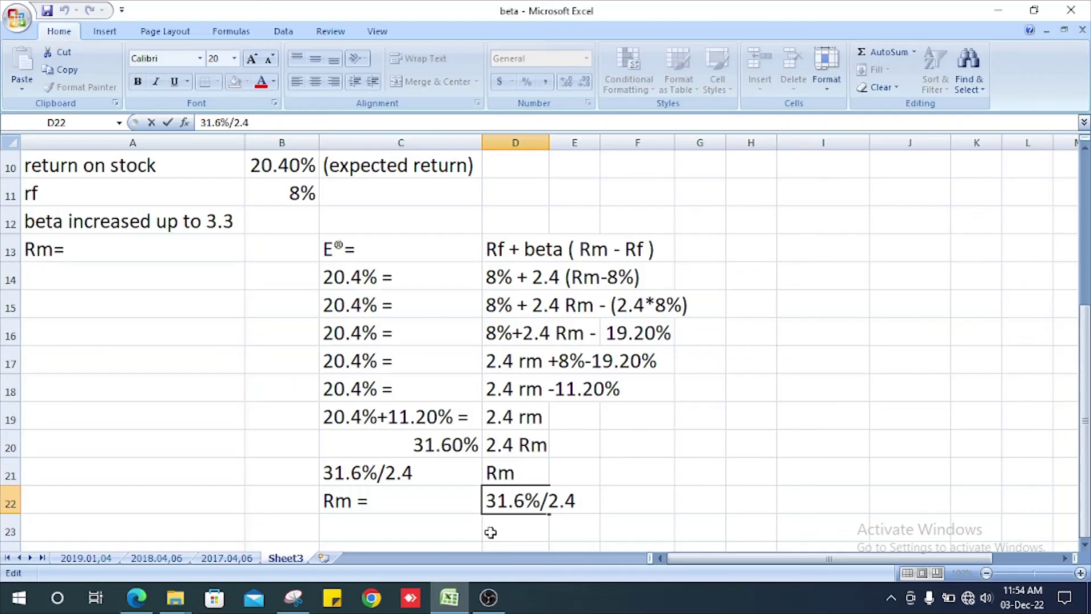
key(Home)
text(=)
key(Return)
key(Up)
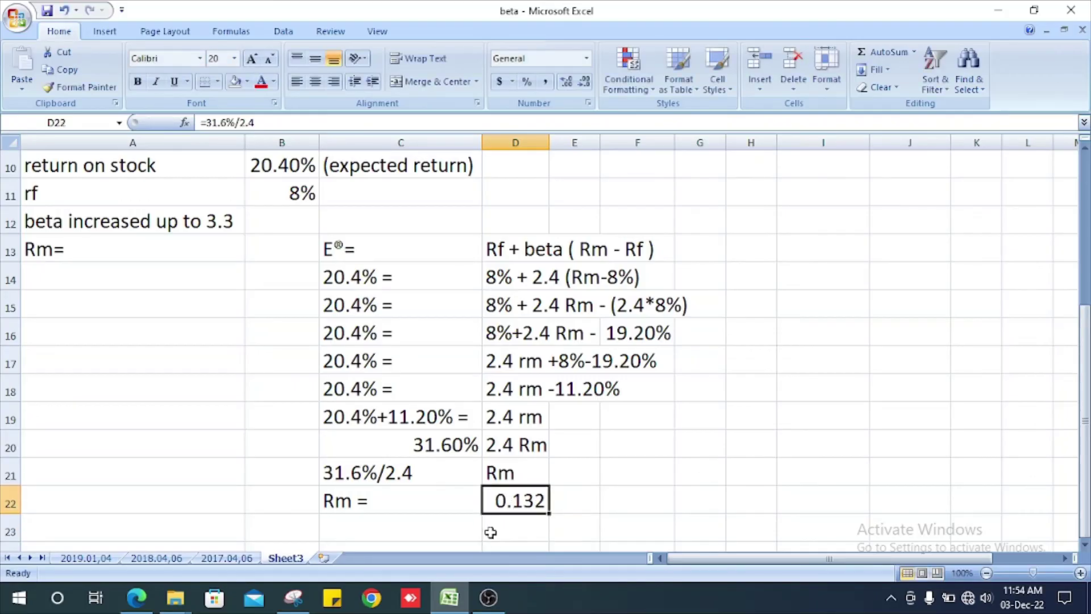
Format the Rm result in D22 as a percentage with two decimal places
click(527, 81)
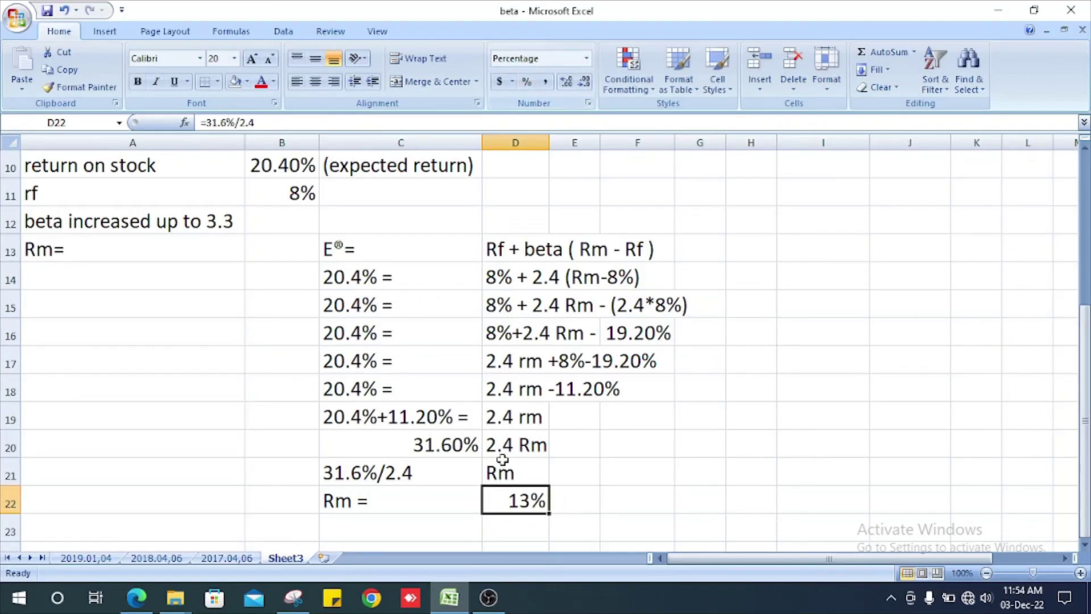
click(567, 81)
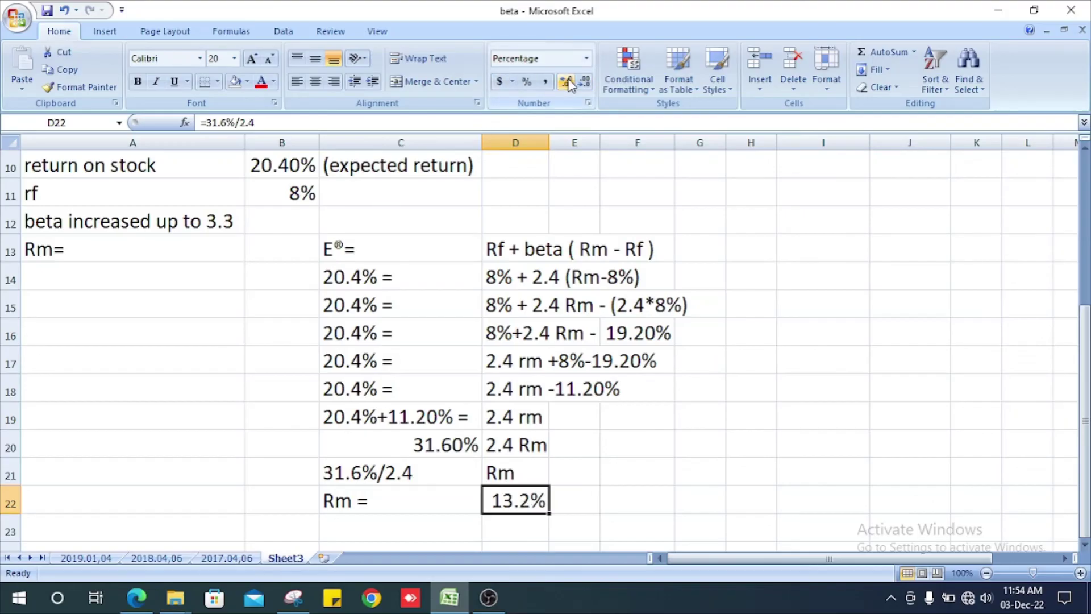
click(567, 82)
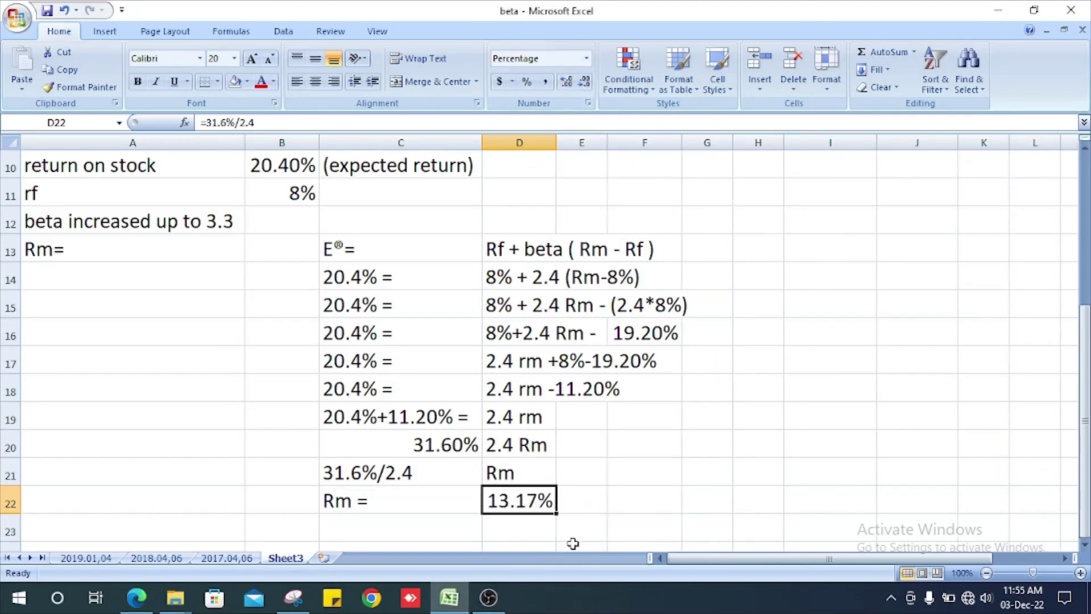
Highlight the Rm result in D22 with a yellow fill
click(245, 82)
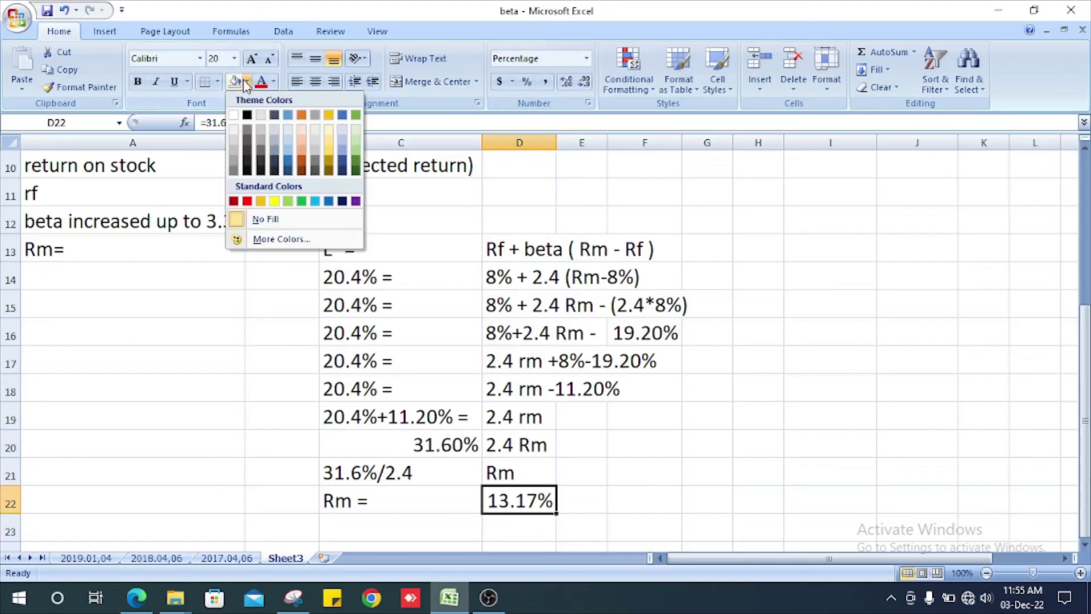
click(276, 217)
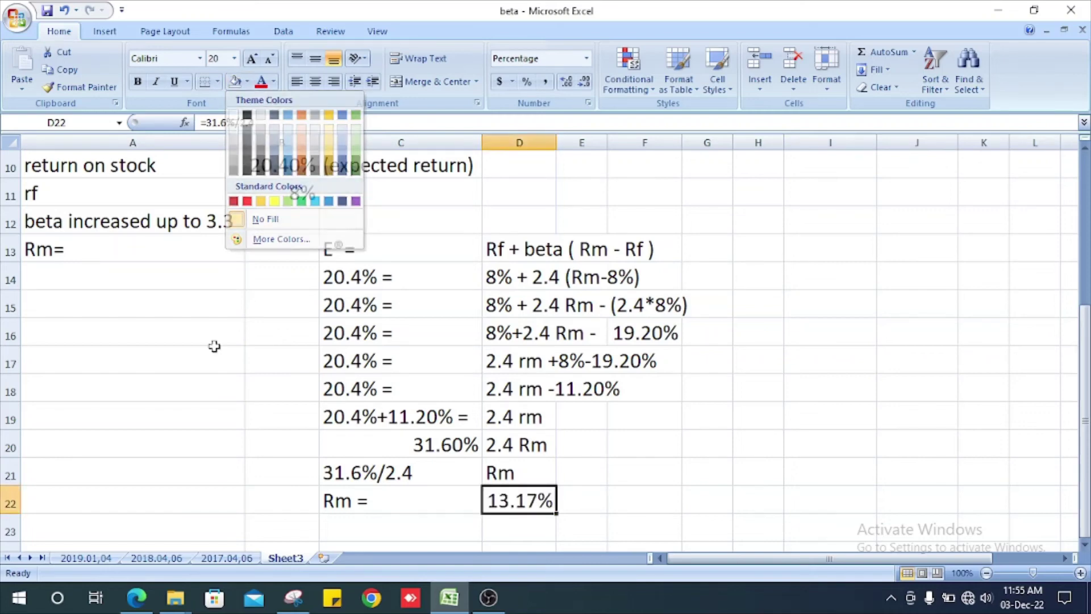
click(248, 84)
click(276, 202)
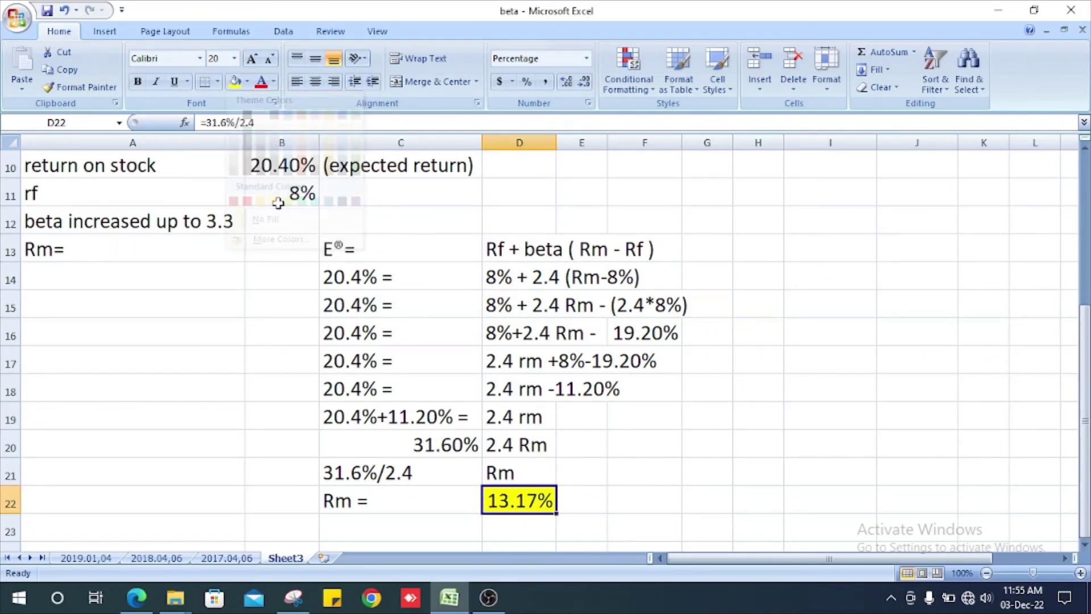
Review the question and its given values alongside the worked Rm derivation
click(533, 468)
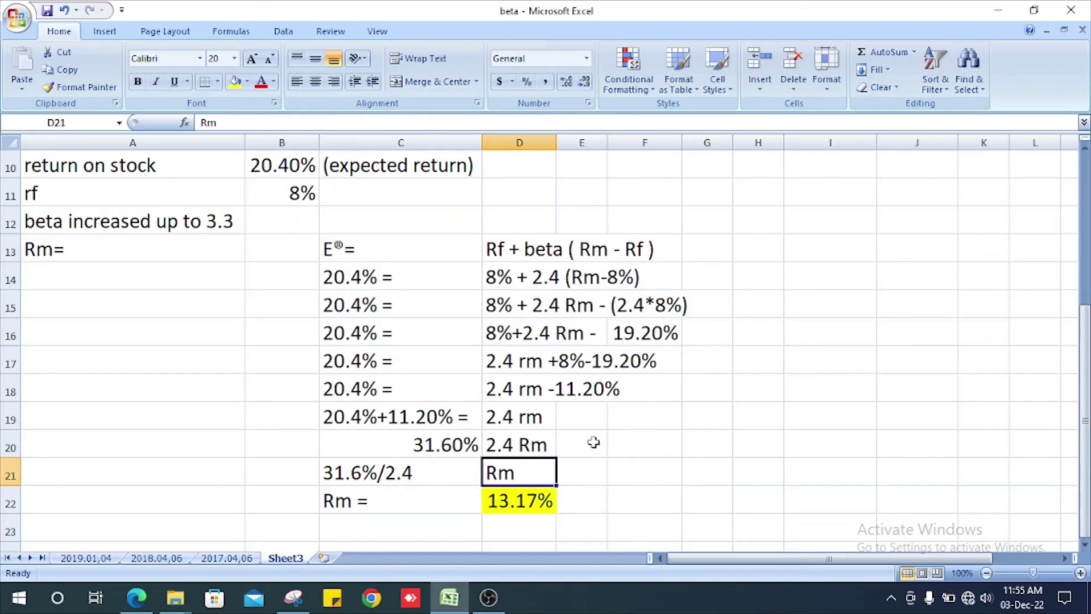
scroll(500, 427, up, 2)
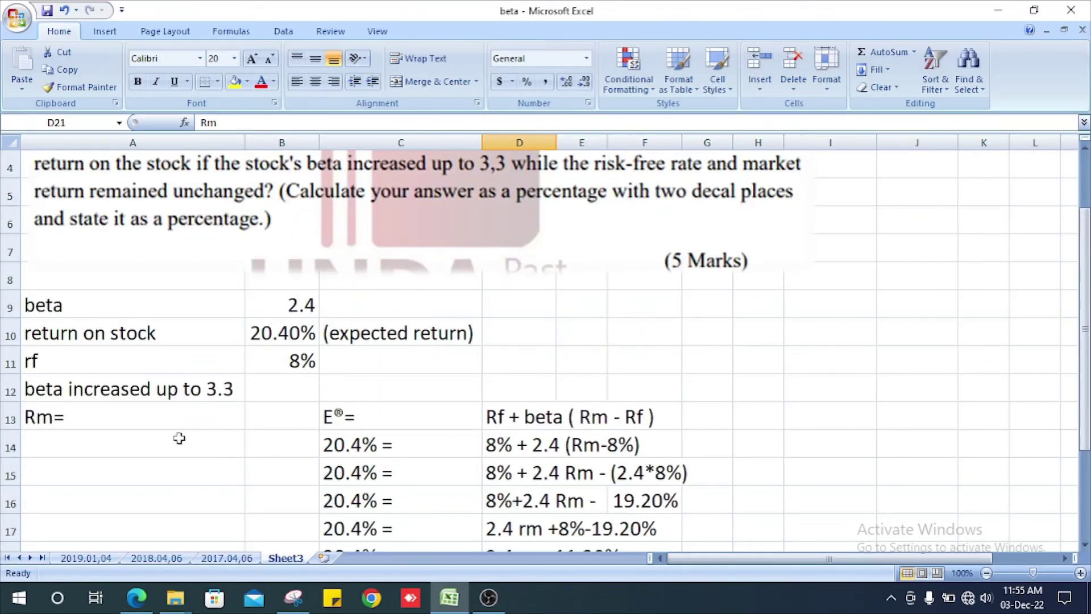
scroll(179, 440, down, 2)
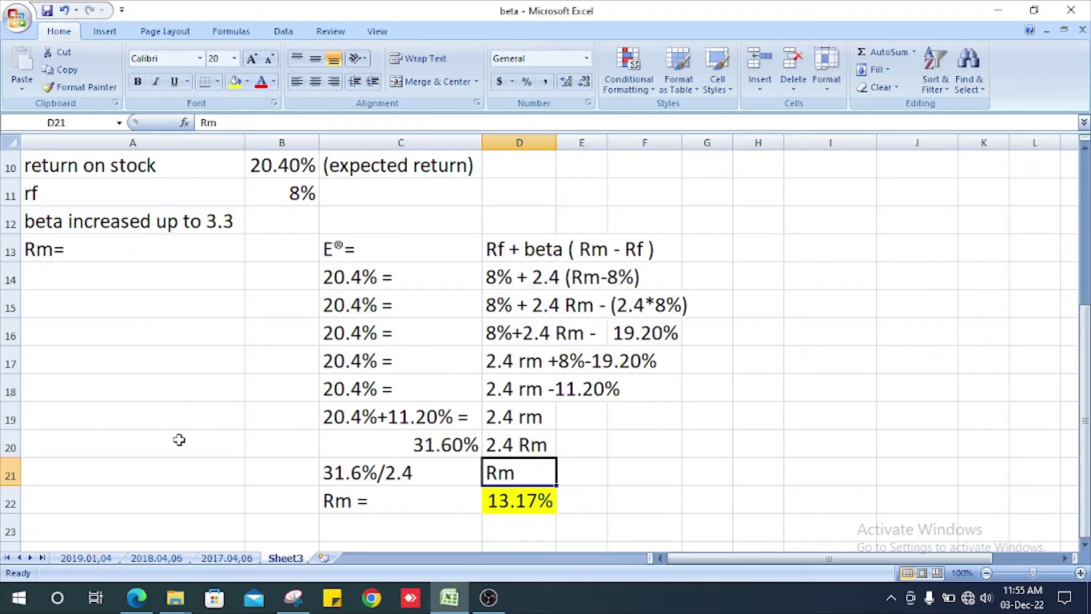
scroll(180, 441, up, 2)
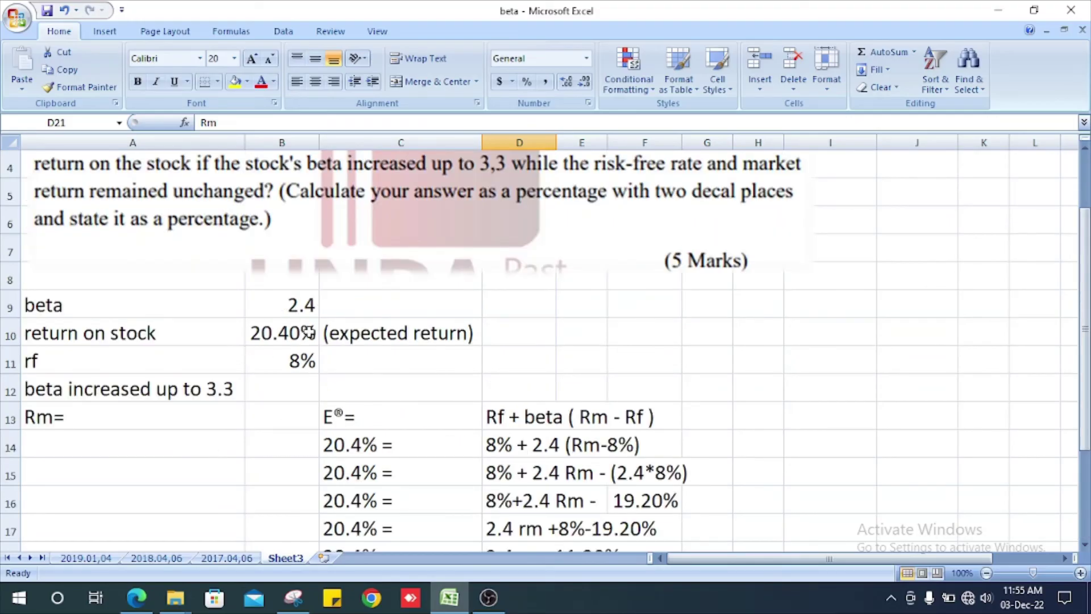
click(306, 302)
scroll(290, 454, down, 2)
click(295, 477)
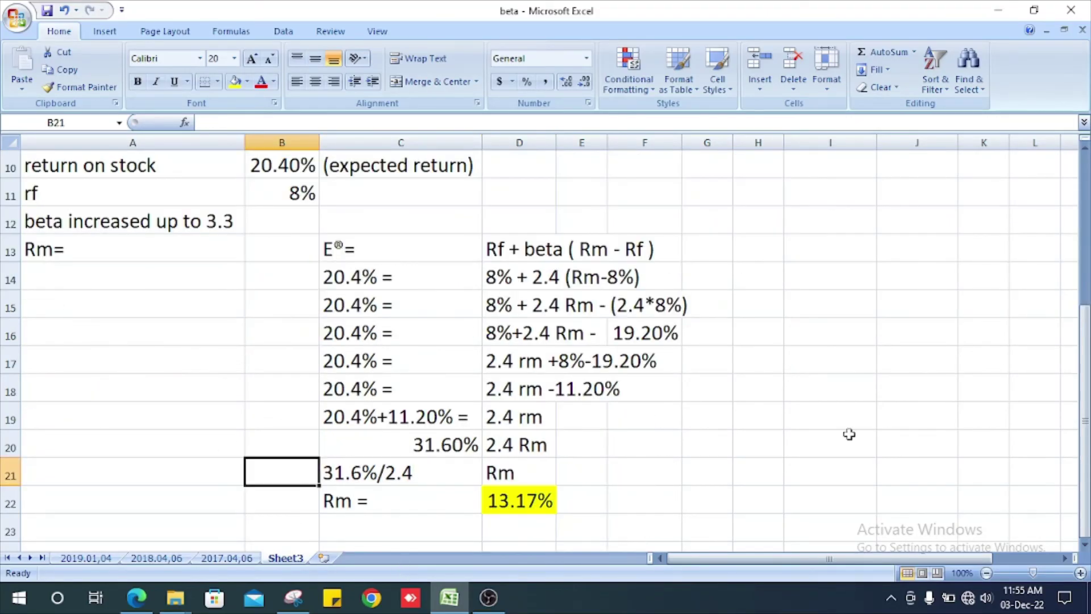
click(796, 255)
Enter 13.17% as the Rm value in B13 and highlight it with a yellow fill
click(263, 248)
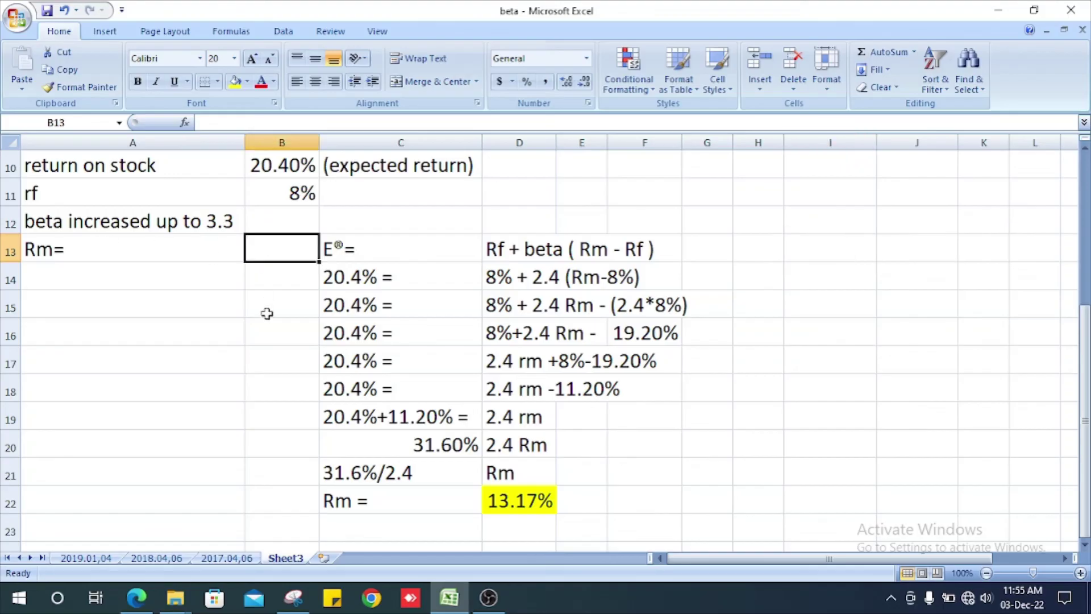
text(1)
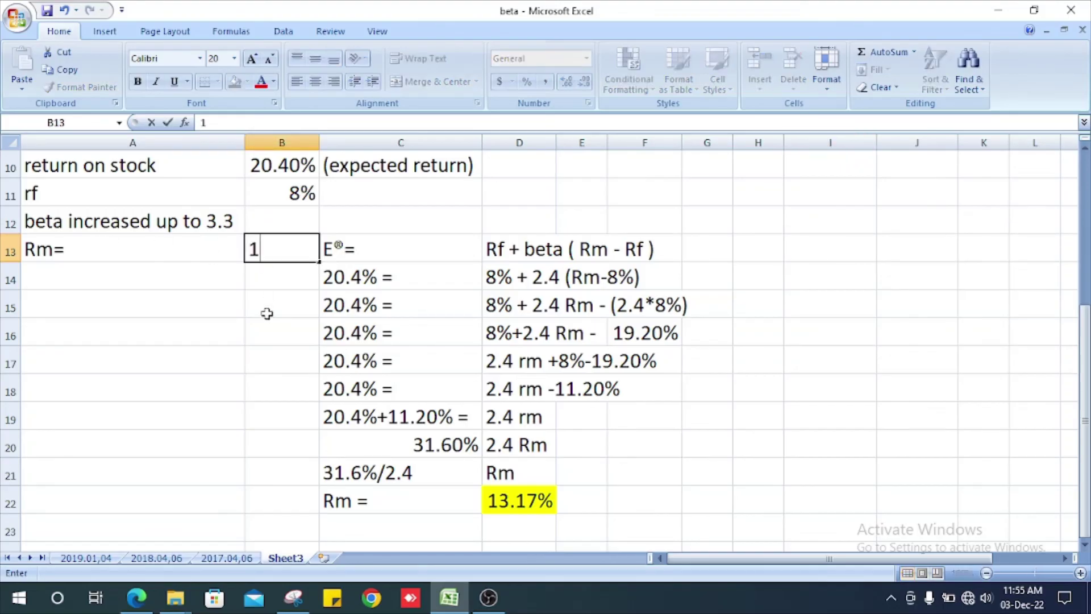
text(3.17%)
key(Return)
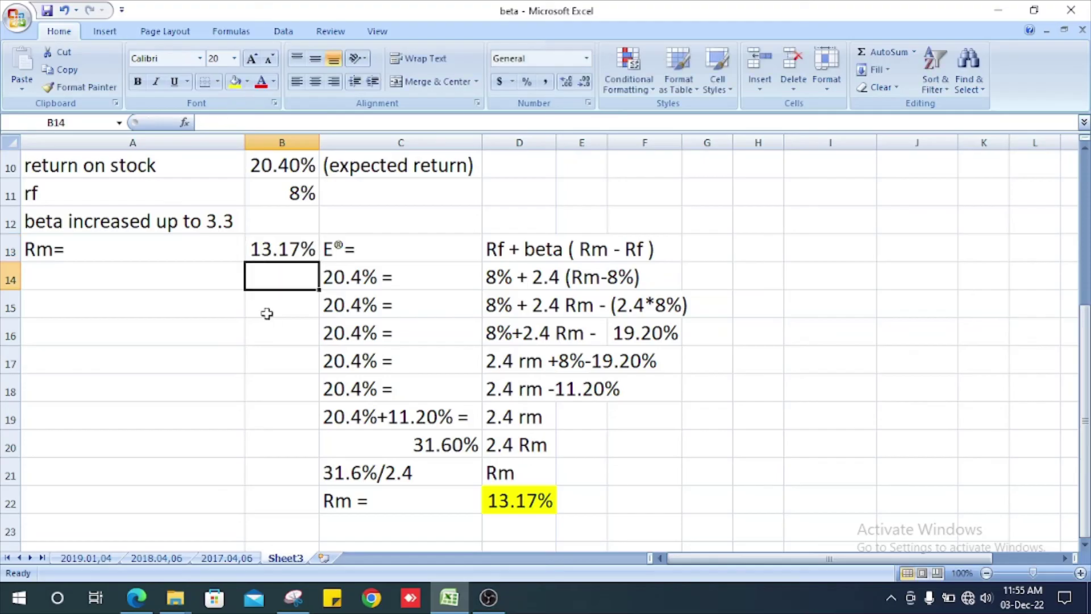
key(Up)
click(235, 81)
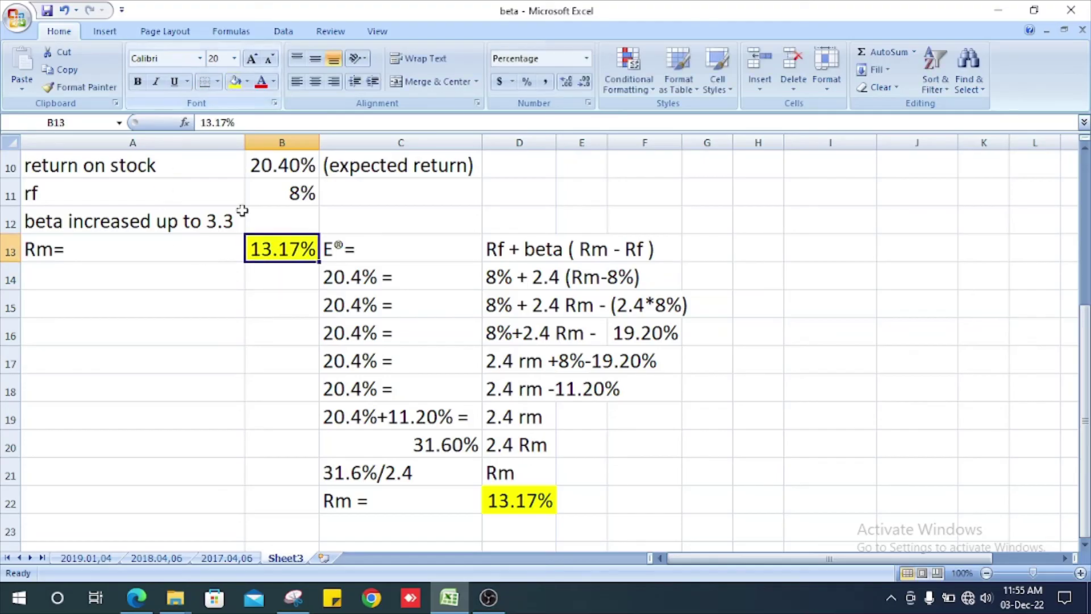
Copy the expected return equation from C13:F13 to the range starting at H13
click(95, 271)
scroll(193, 354, up, 2)
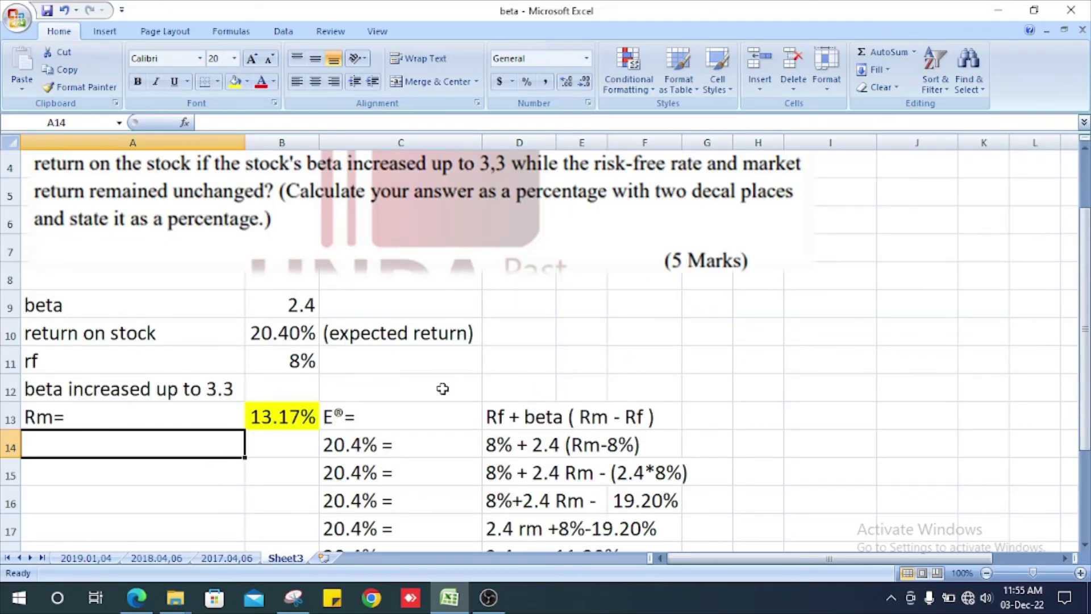
scroll(211, 400, down, 2)
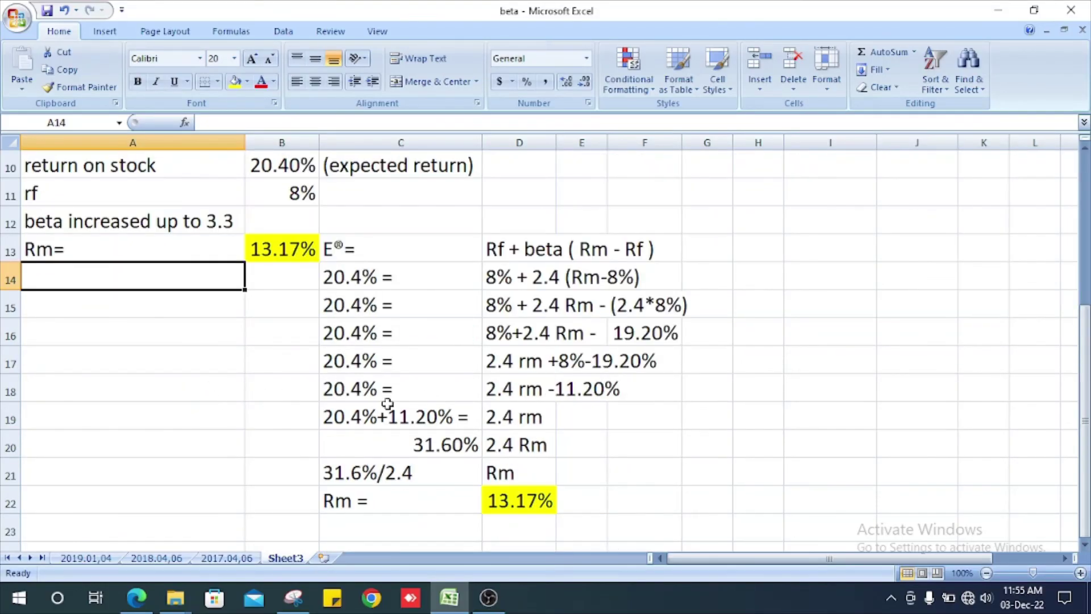
click(730, 250)
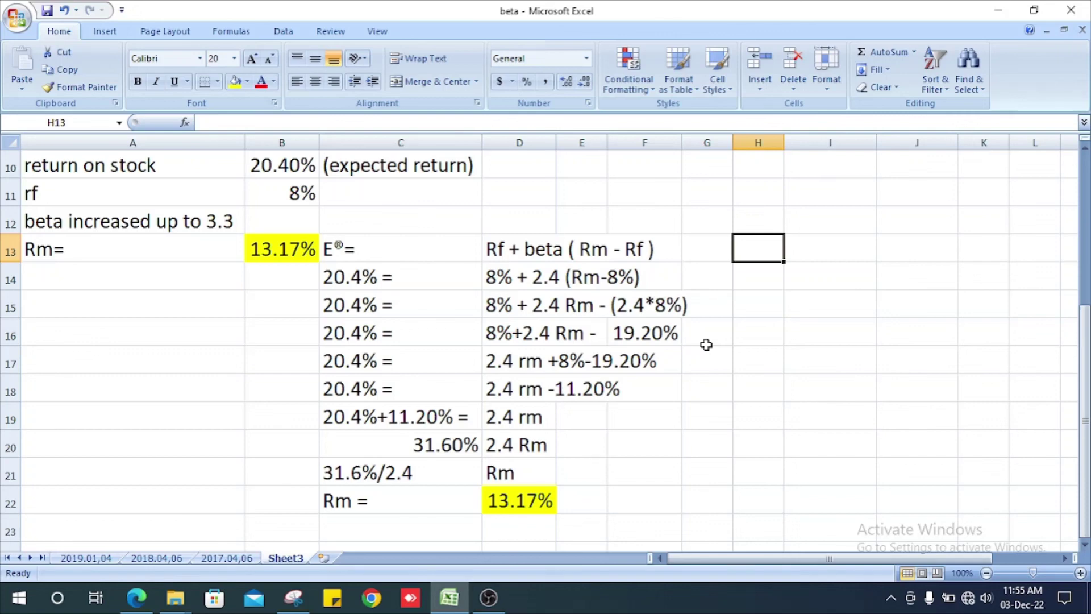
drag(423, 248, 664, 254)
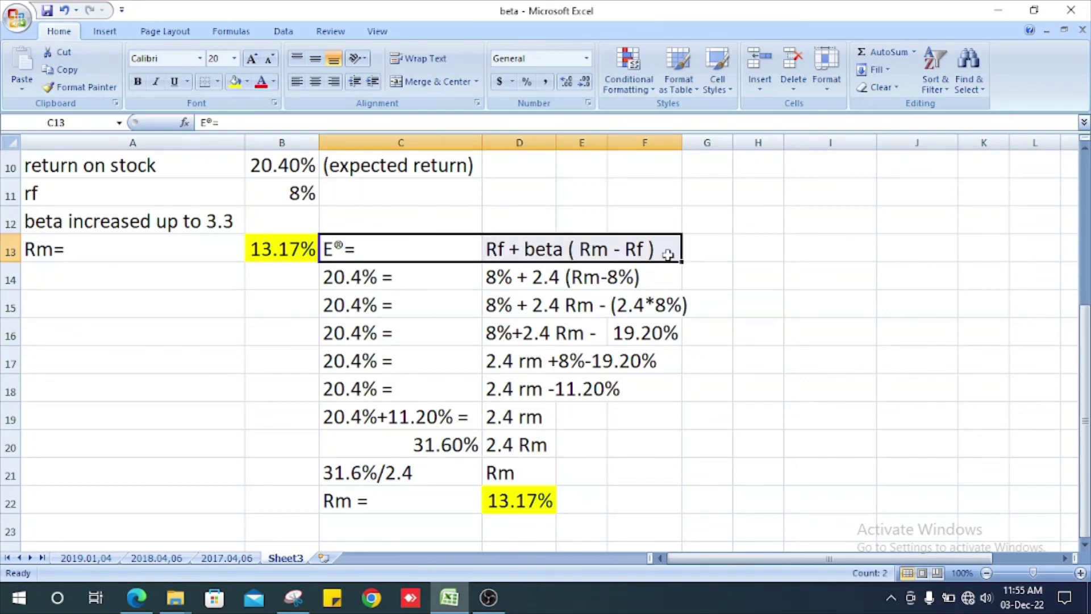
key(ctrl+c)
click(766, 256)
key(ctrl+v)
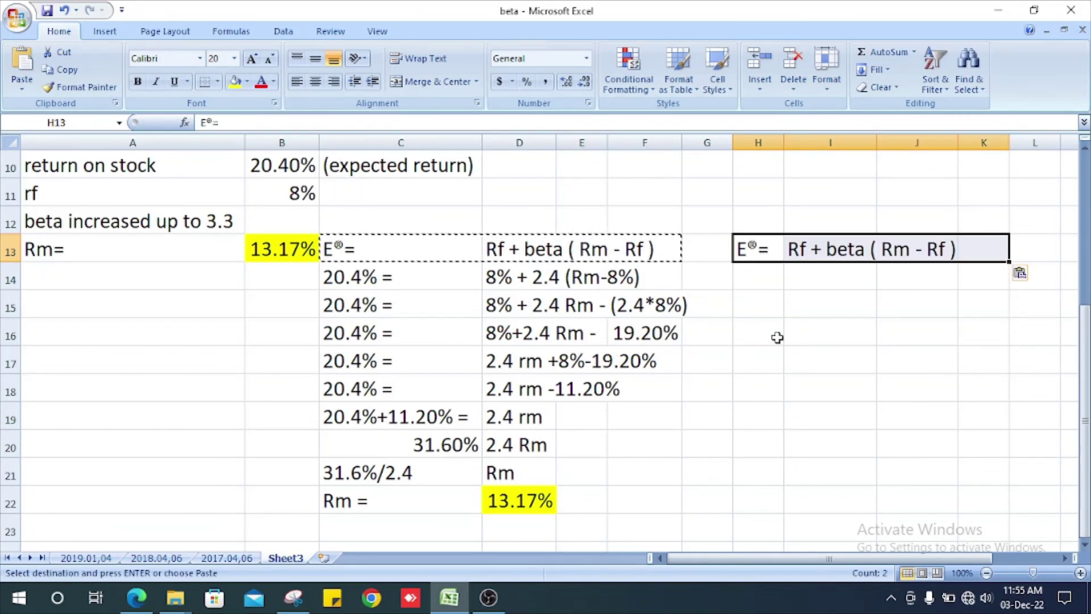
Write the substituted equation "8%+3.3(13.17% - 8%)" as text in I14, under the copied formula
click(811, 285)
click(742, 285)
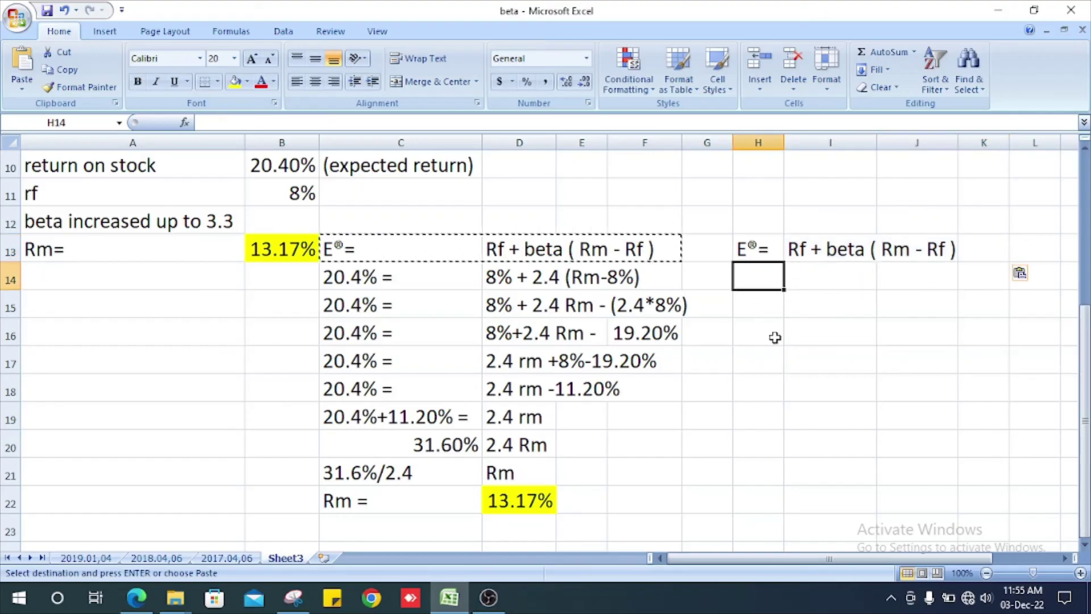
click(820, 295)
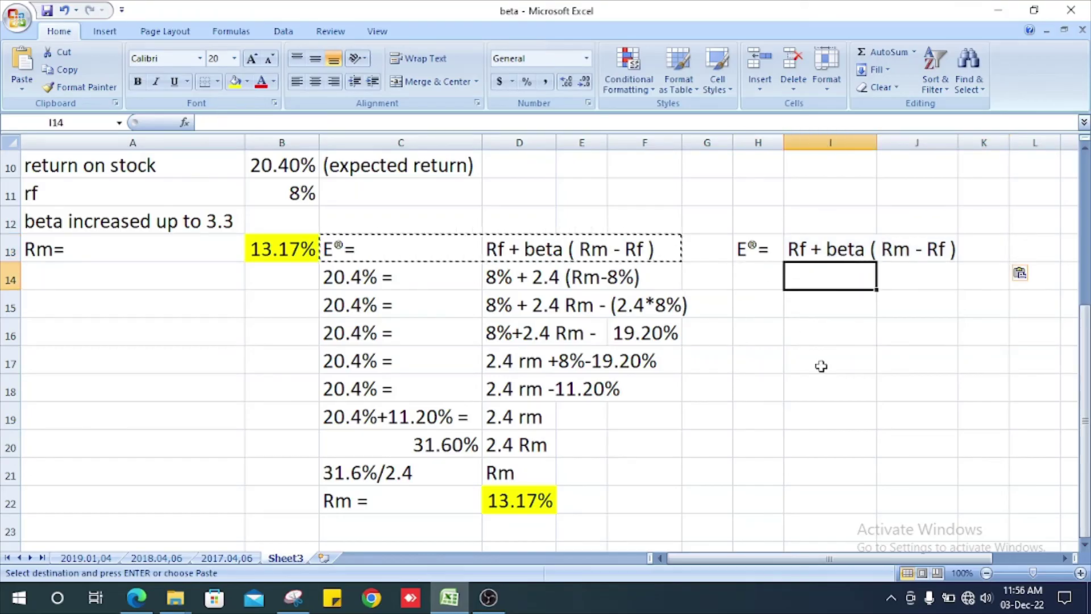
text(8)
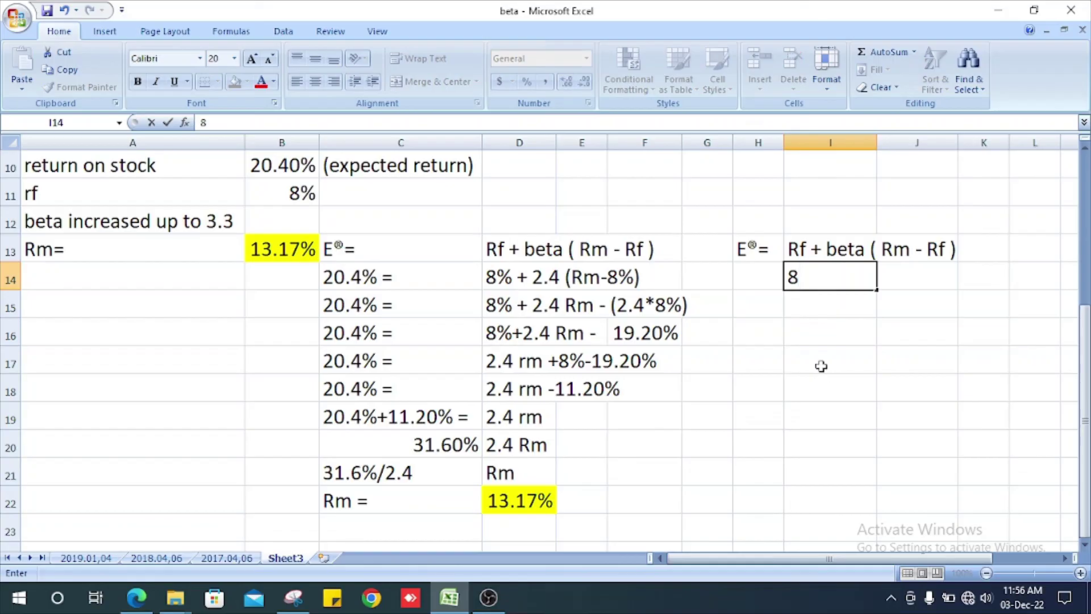
text(%+)
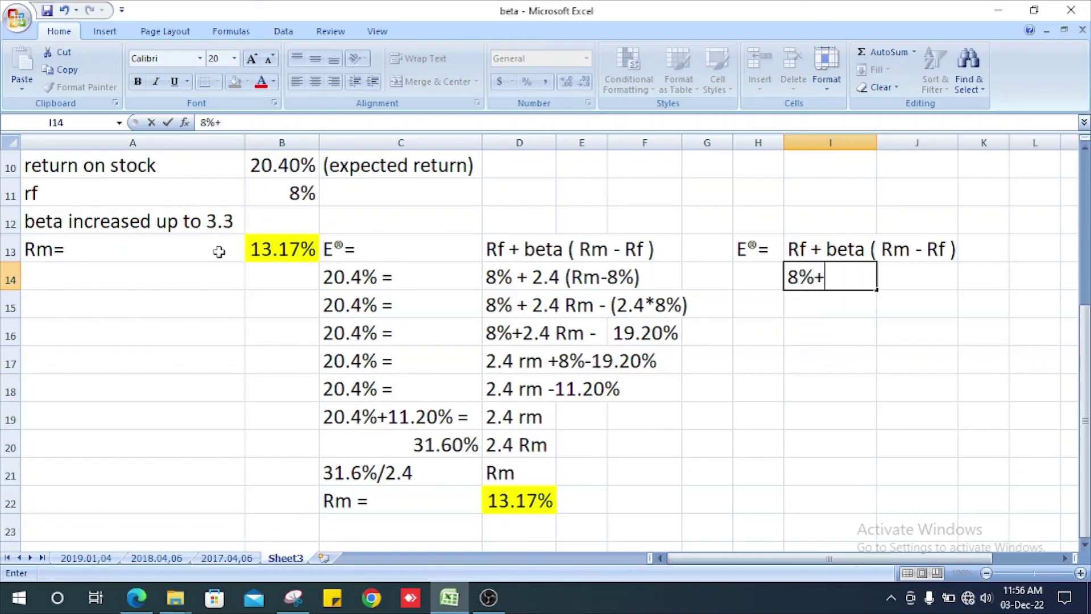
text(3.3)
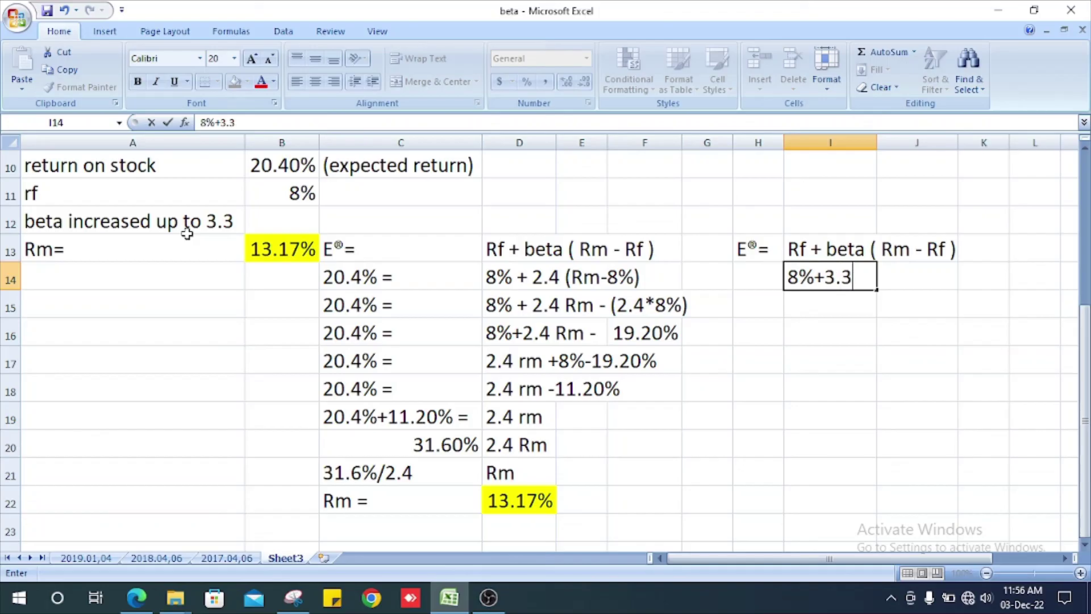
text((13.17)
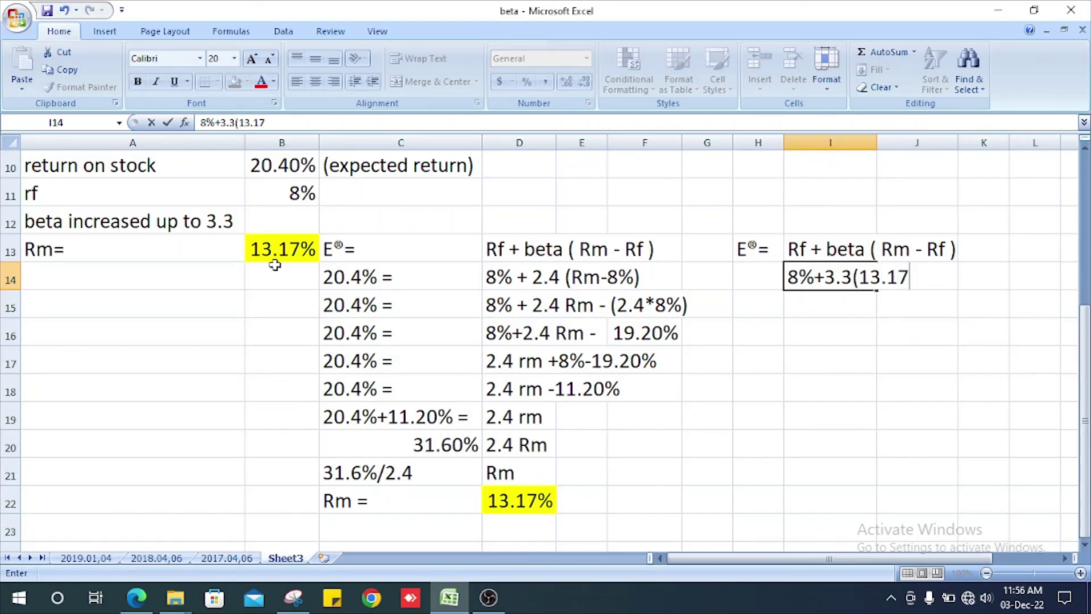
text(% -)
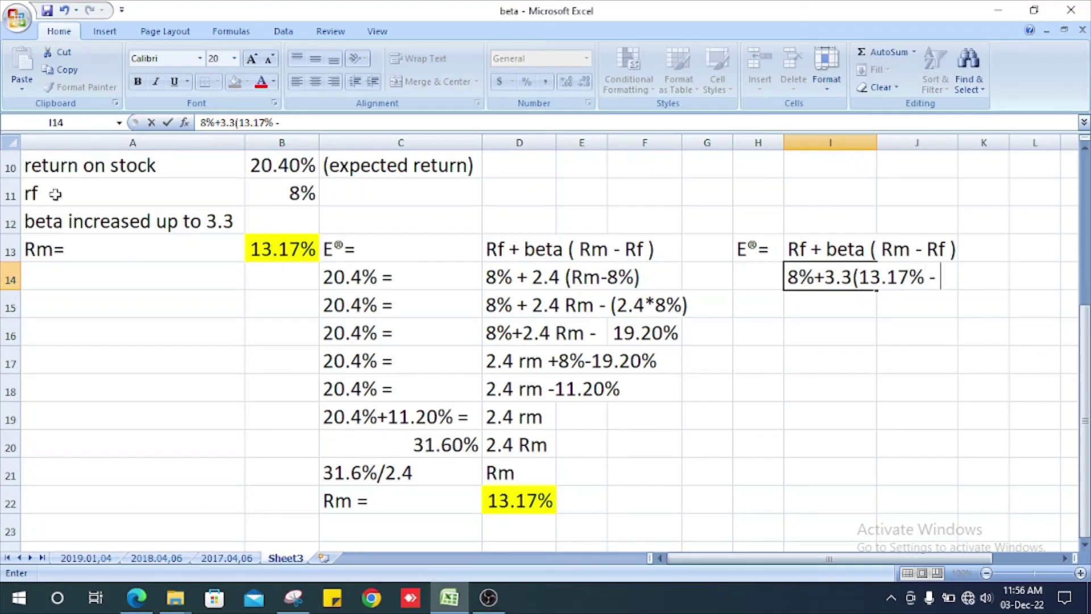
text( 8%)
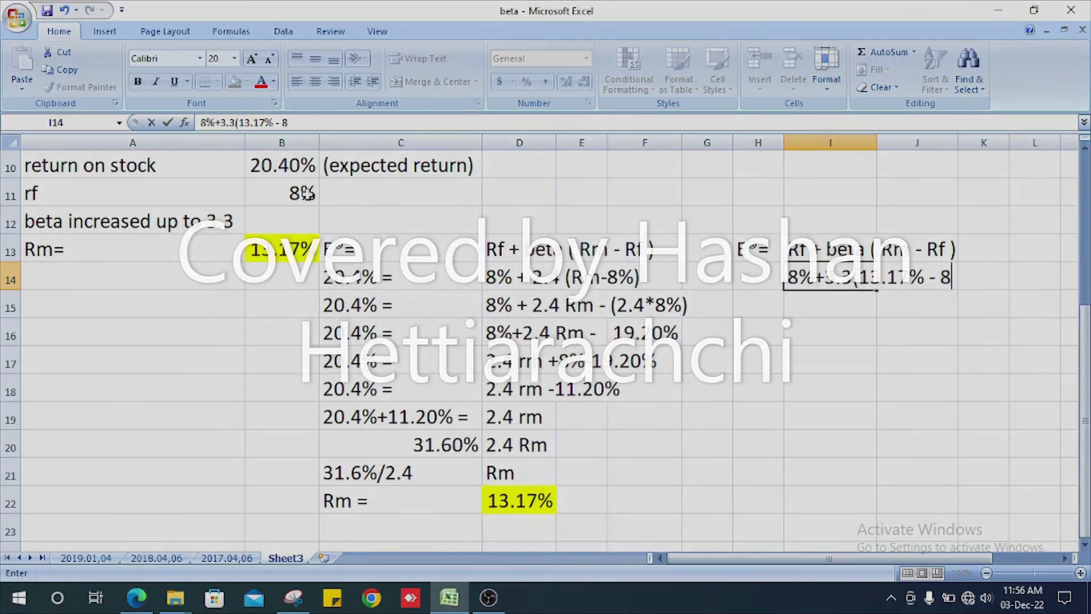
text())
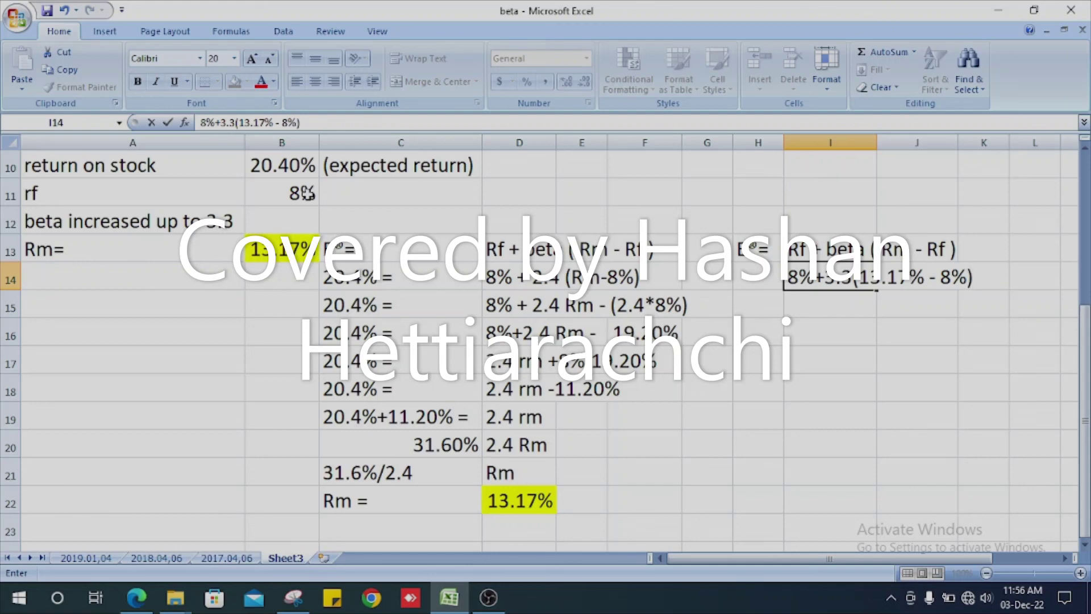
key(Return)
Copy the I14 expression into I15 and turn it into the formula =8%+3.3*(13.17%-8%), accepting the proposed correction
key(Up)
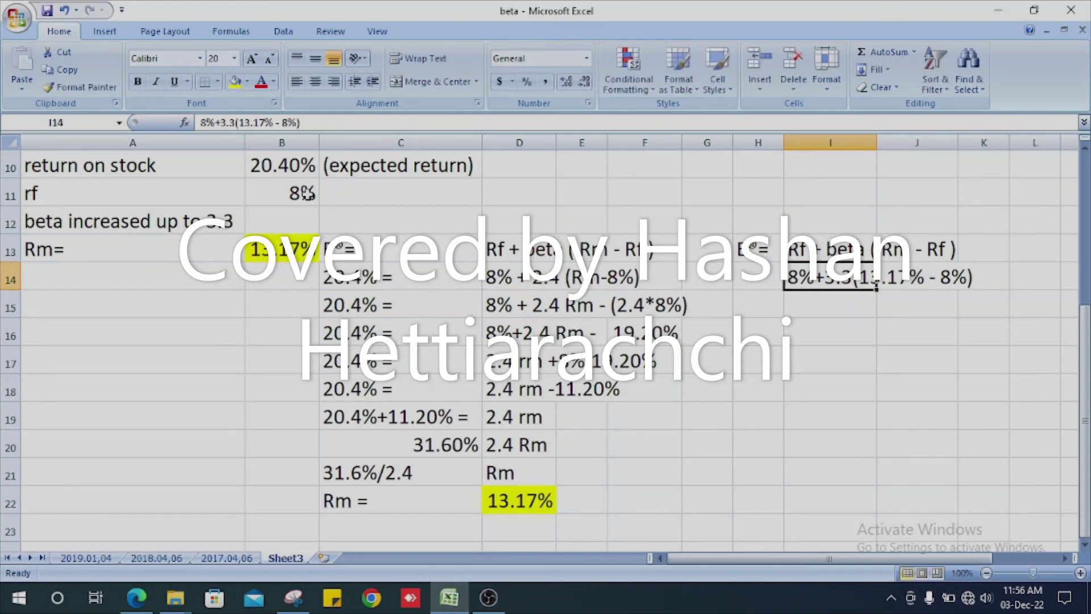
key(ctrl+c)
key(Down)
key(ctrl+v)
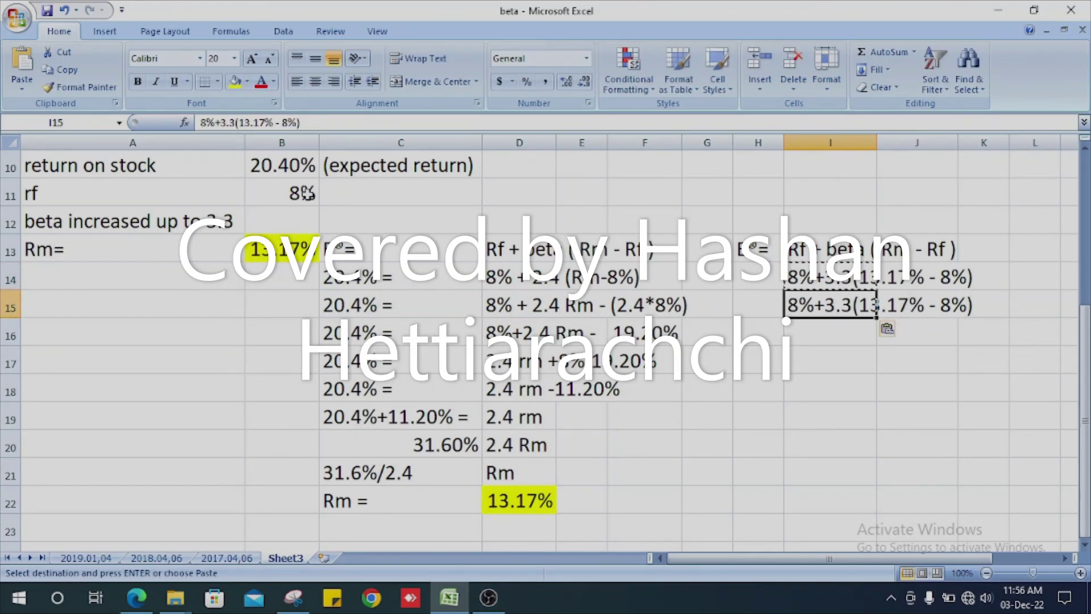
key(F2)
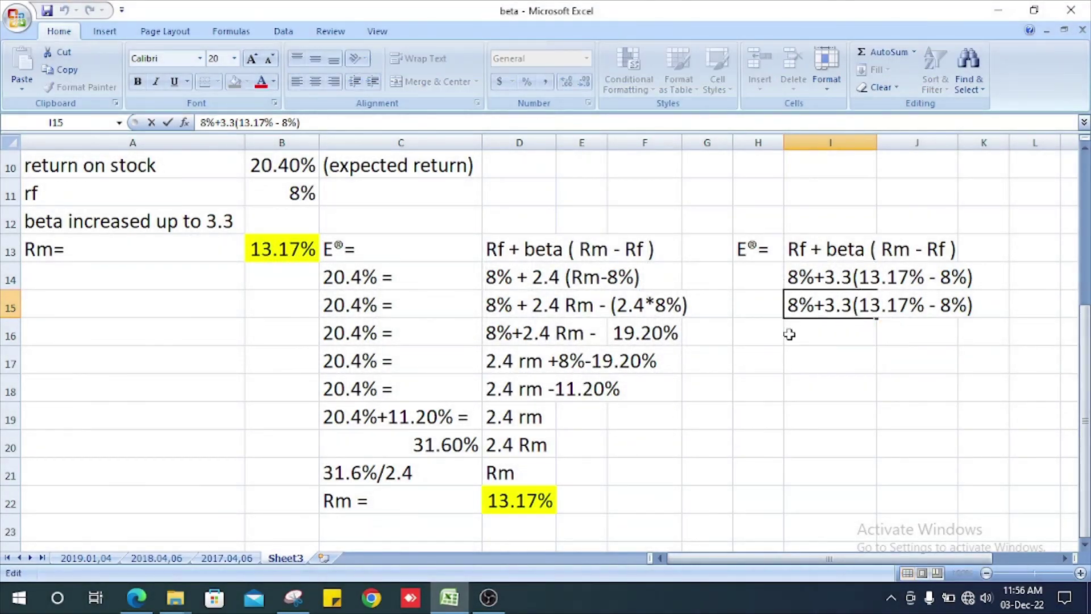
key(Home)
text(=)
key(Return)
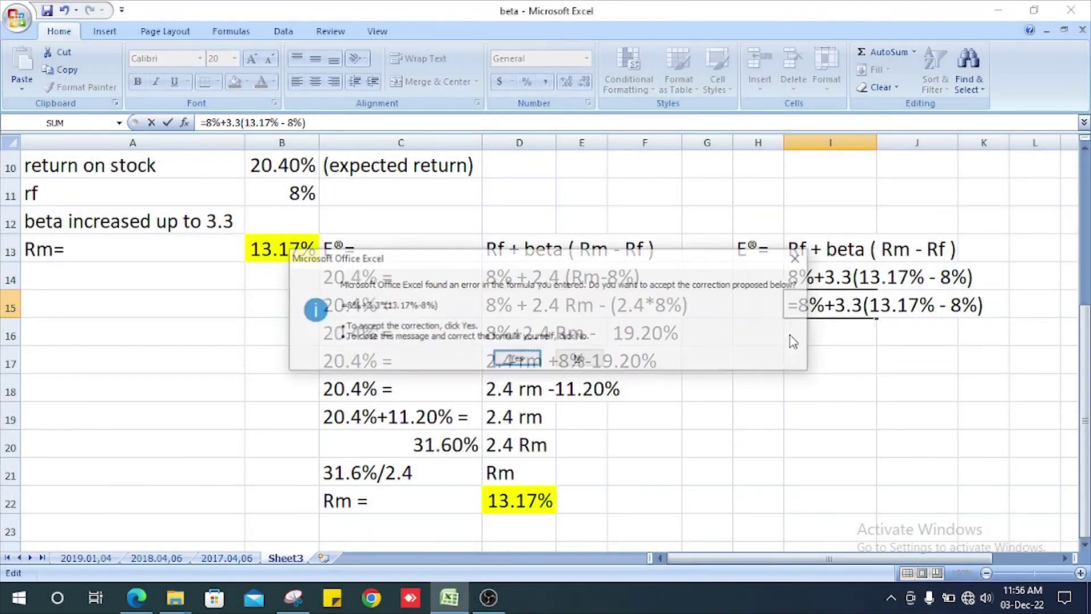
key(Return)
Format the new expected return in I15 as a percentage with two decimal places
key(Up)
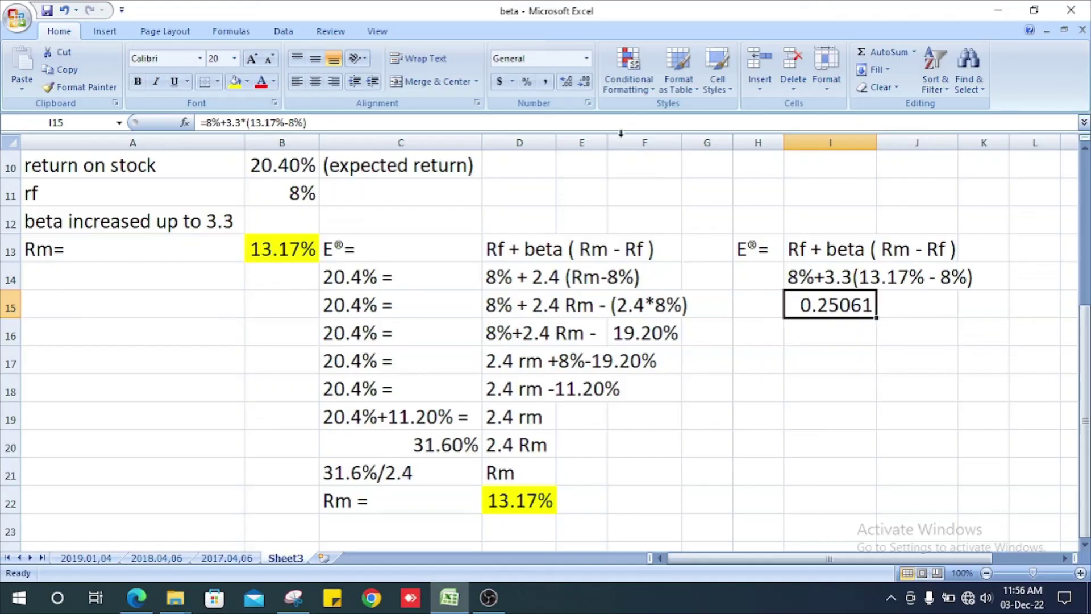
click(532, 85)
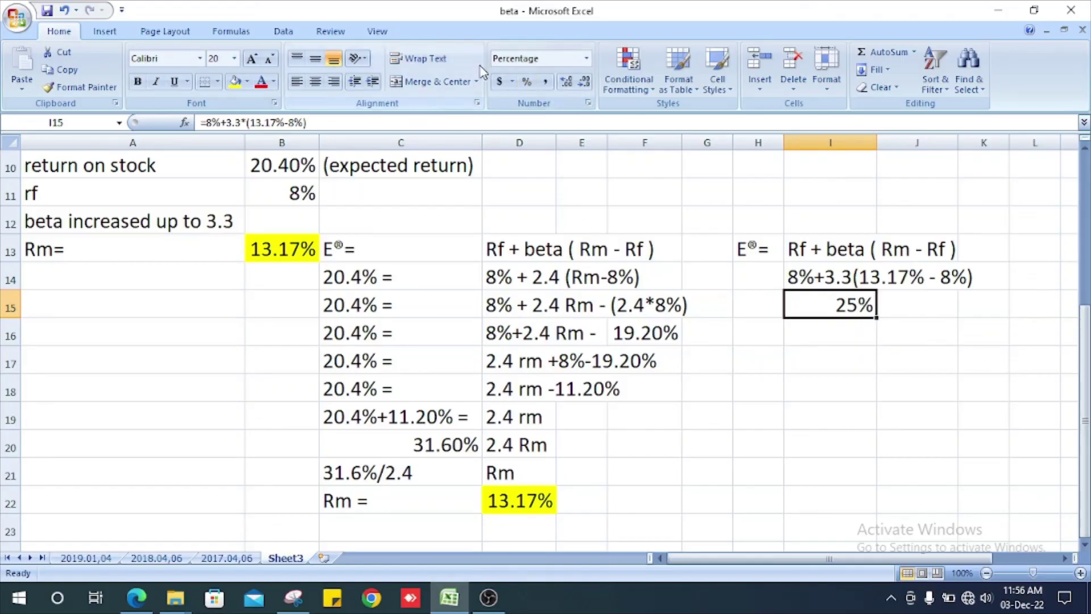
click(566, 82)
click(568, 84)
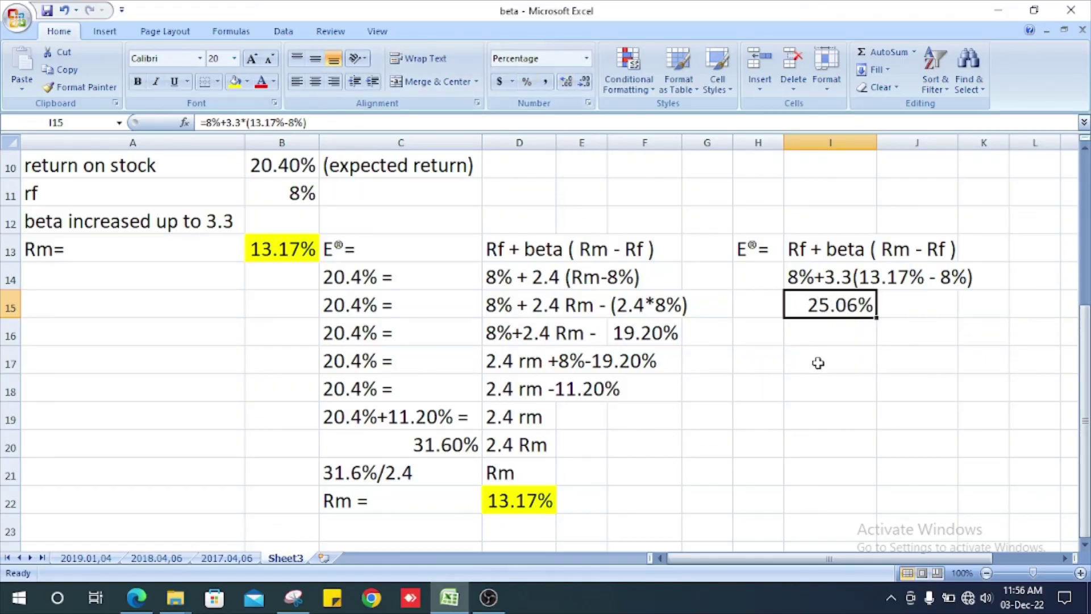
Highlight the expected return result in I15 with a yellow fill and check it against the question
click(828, 336)
click(833, 308)
click(235, 82)
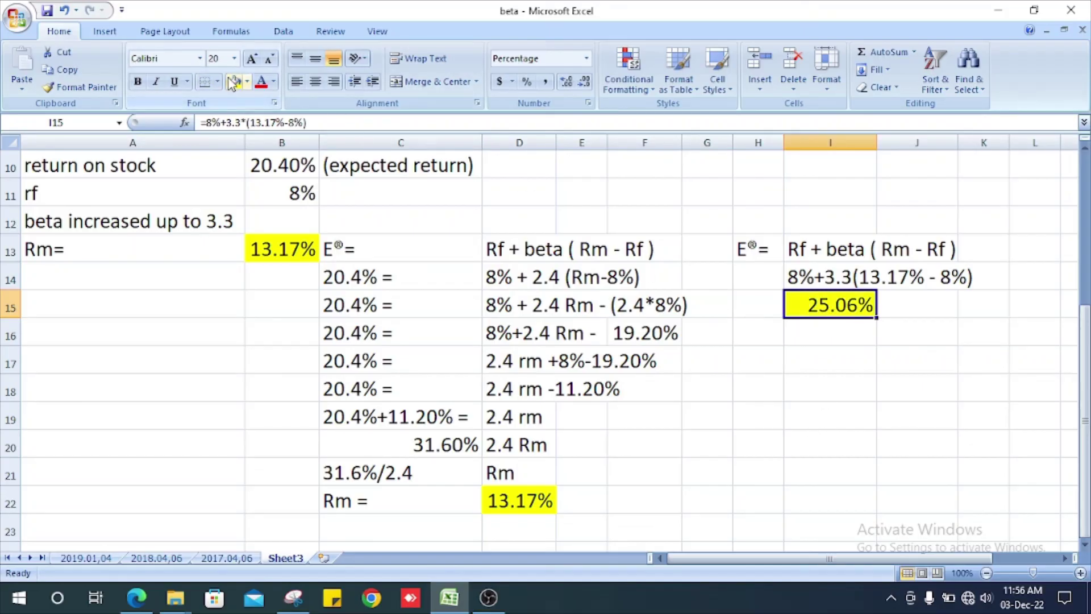
click(844, 420)
scroll(816, 432, up, 2)
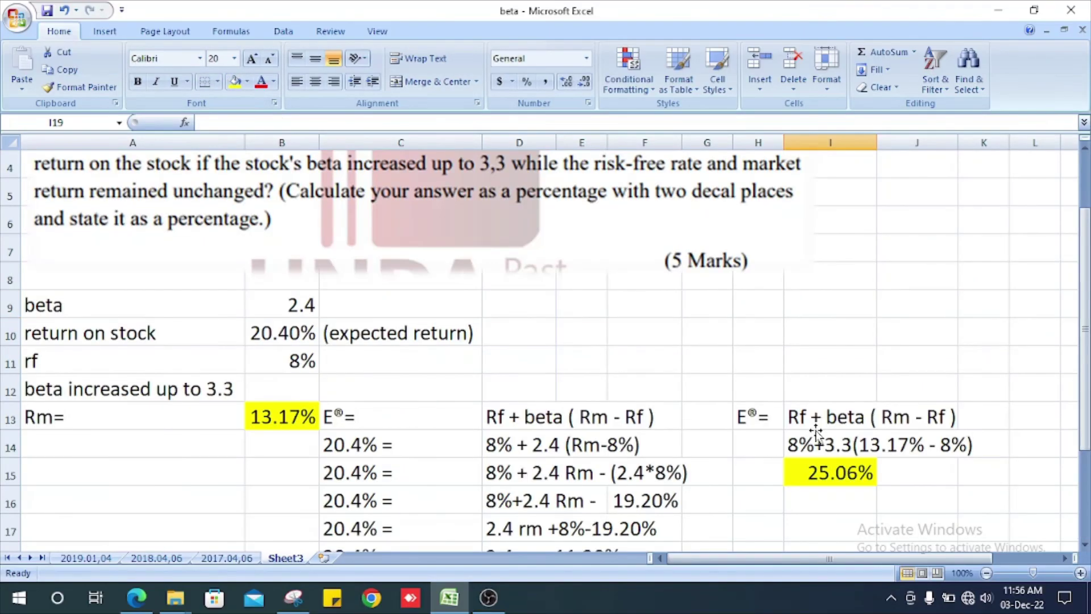
scroll(816, 432, down, 2)
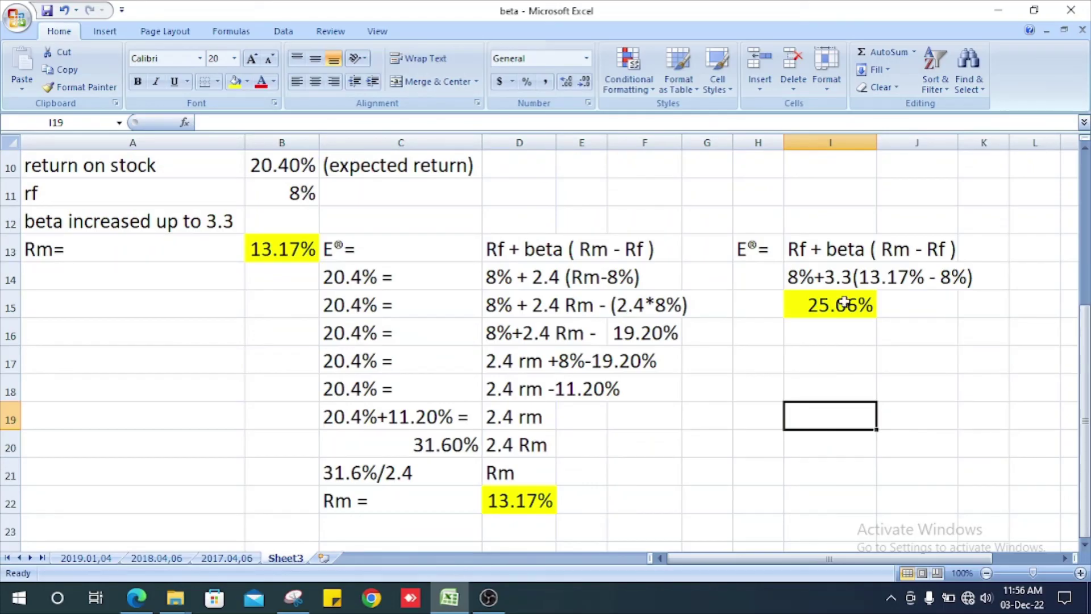